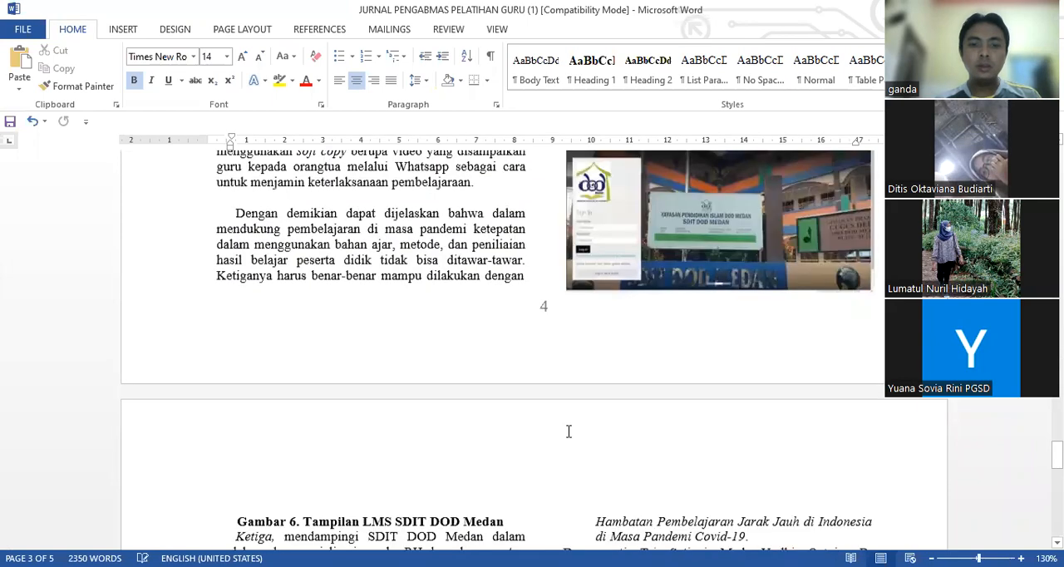
Review the teacher-training community service journal article, from its title and abstract through the results, figures and reference list
{"action": "scroll", "coordinate": [568, 430], "scroll_direction": "down", "scroll_amount": 15}
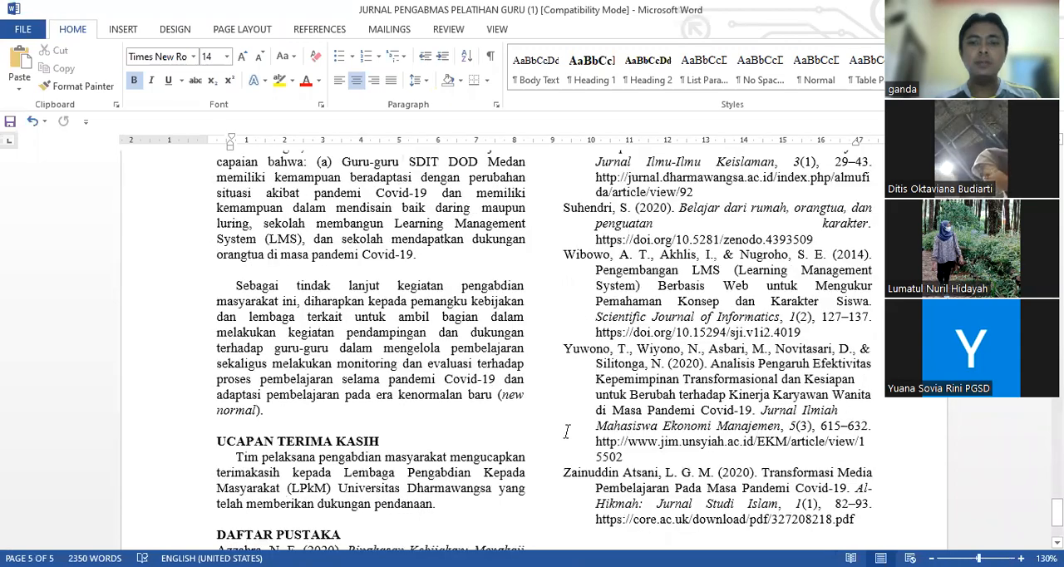
{"action": "scroll", "coordinate": [567, 431], "scroll_direction": "down", "scroll_amount": 3}
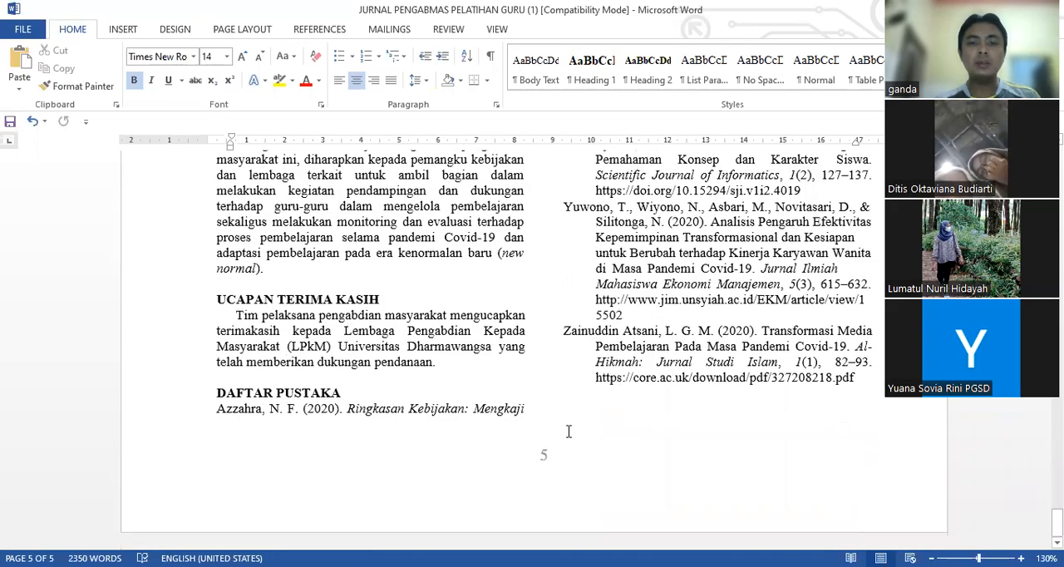
{"action": "scroll", "coordinate": [569, 431], "scroll_direction": "up", "scroll_amount": 20}
{"action": "scroll", "coordinate": [569, 431], "scroll_direction": "down", "scroll_amount": 20}
{"action": "scroll", "coordinate": [568, 432], "scroll_direction": "down", "scroll_amount": 1}
{"action": "scroll", "coordinate": [568, 432], "scroll_direction": "up", "scroll_amount": 20}
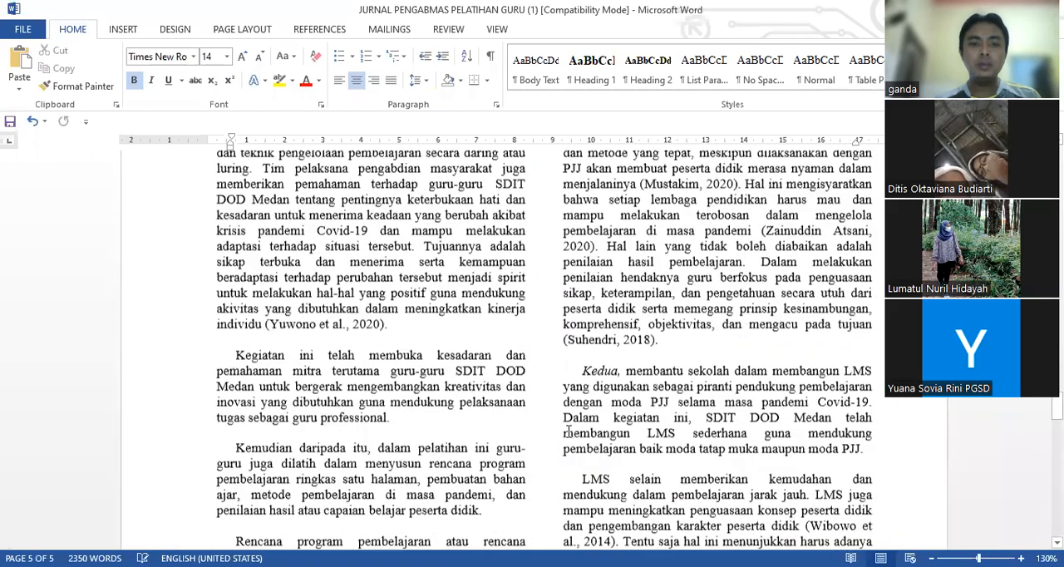
{"action": "scroll", "coordinate": [566, 433], "scroll_direction": "down", "scroll_amount": 20}
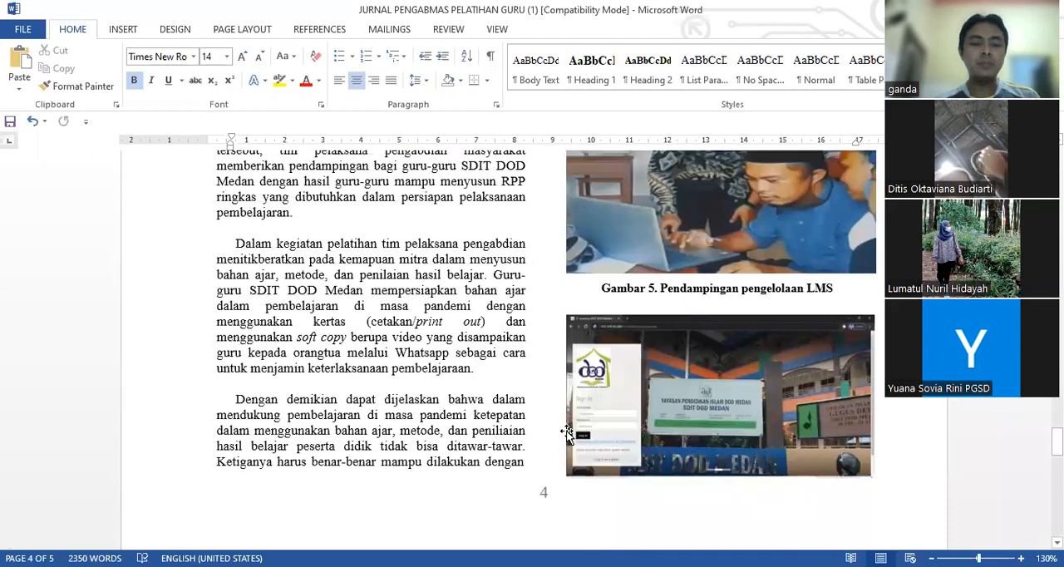
{"action": "scroll", "coordinate": [566, 433], "scroll_direction": "down", "scroll_amount": 15}
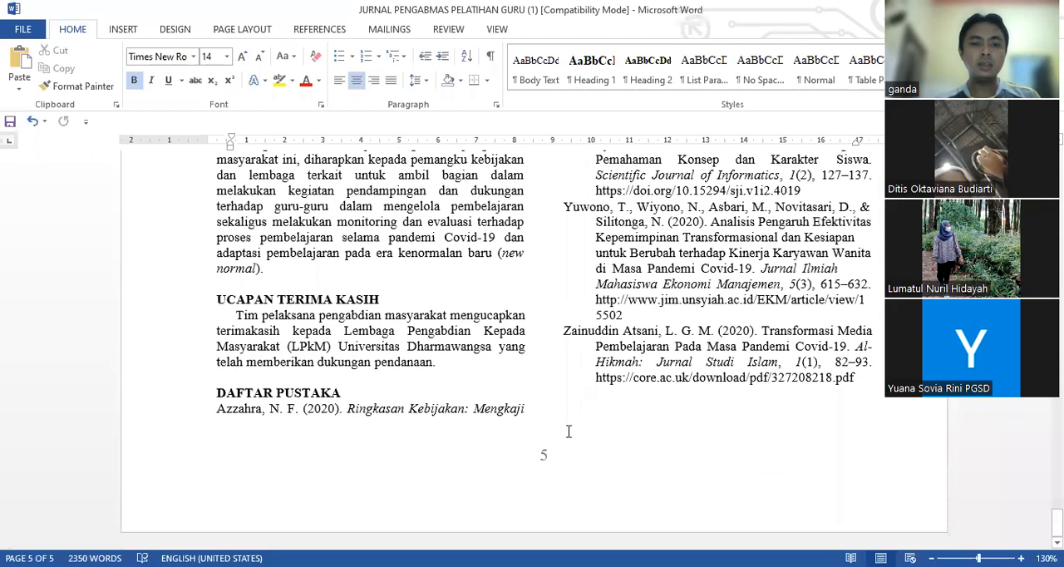
{"action": "scroll", "coordinate": [568, 430], "scroll_direction": "up", "scroll_amount": 20}
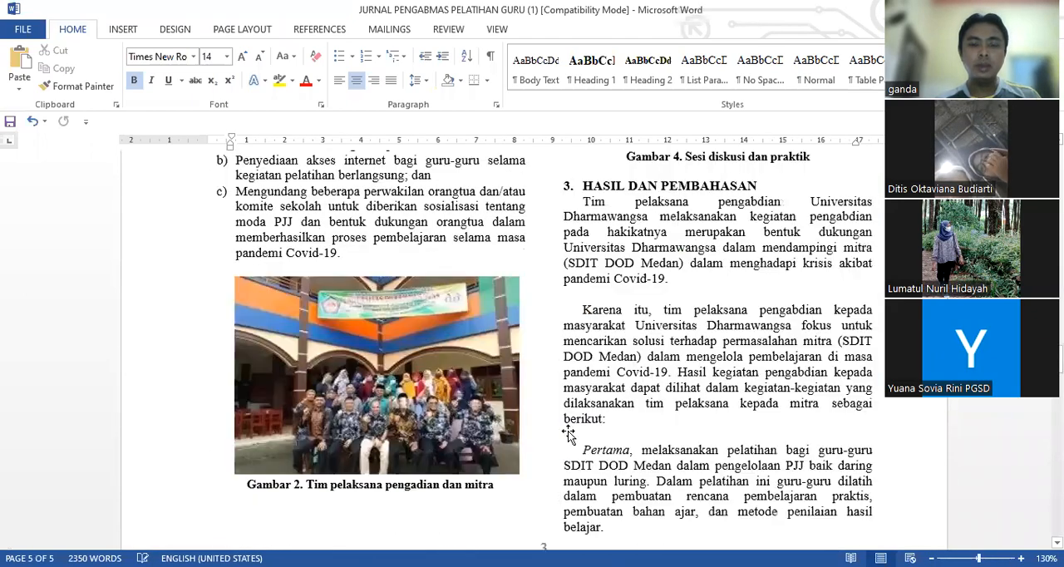
{"action": "scroll", "coordinate": [566, 430], "scroll_direction": "up", "scroll_amount": 20}
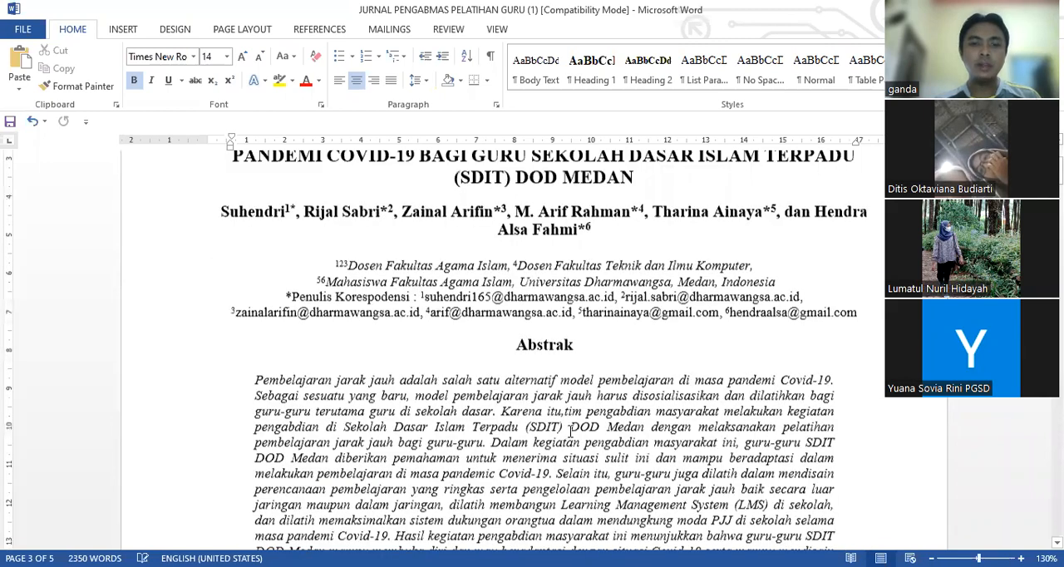
{"action": "scroll", "coordinate": [570, 431], "scroll_direction": "down", "scroll_amount": 5}
{"action": "scroll", "coordinate": [570, 431], "scroll_direction": "down", "scroll_amount": 20}
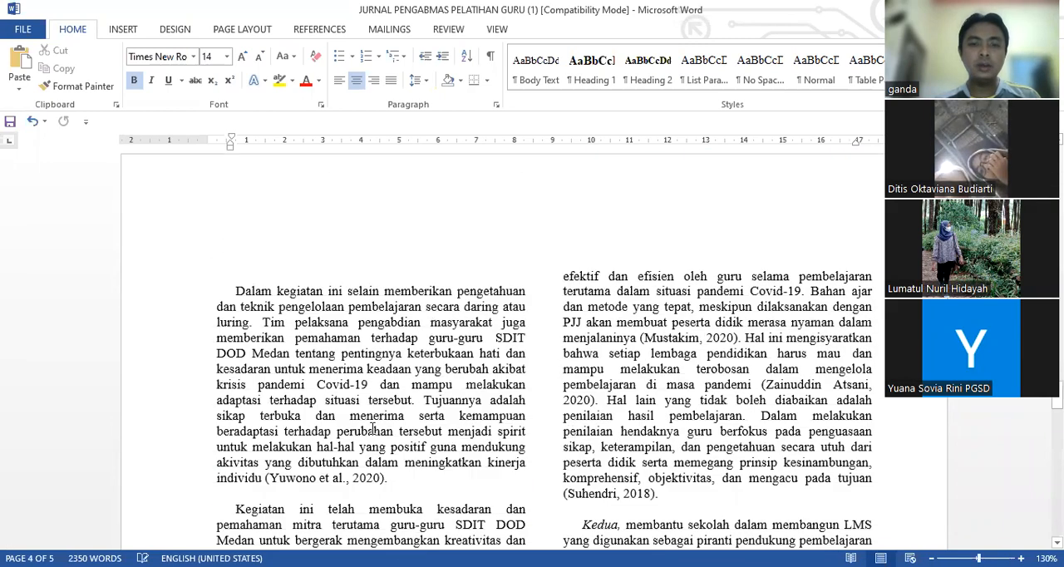
{"action": "scroll", "coordinate": [505, 418], "scroll_direction": "down", "scroll_amount": 10}
{"action": "scroll", "coordinate": [505, 418], "scroll_direction": "down", "scroll_amount": 10}
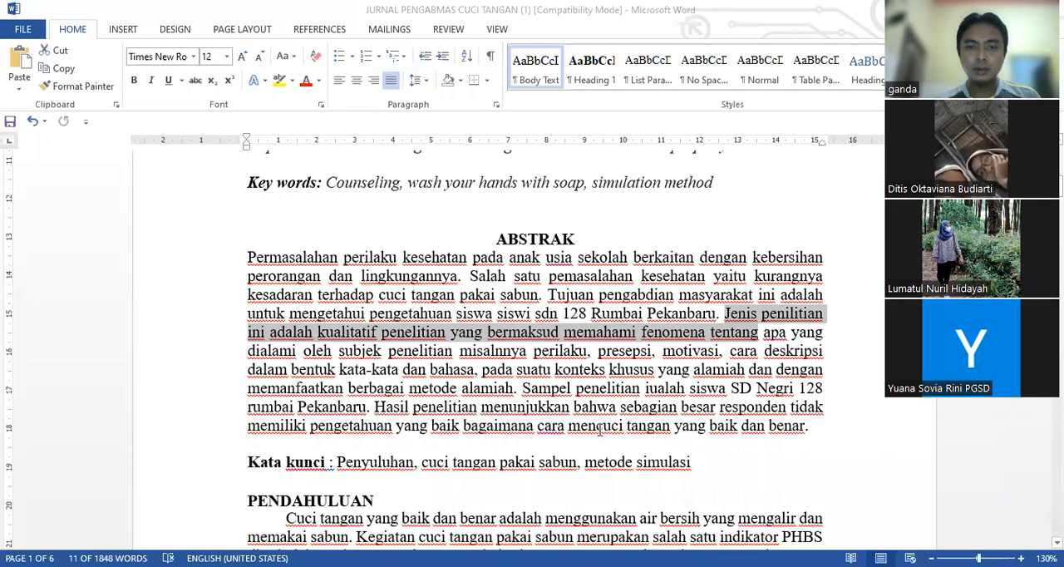
Switch to the document JURNAL PENGABMAS CUCI TANGAN (1) and examine its introduction, results and discussion, photos and conclusion
{"action": "left_click", "coordinate": [599, 429]}
{"action": "scroll", "coordinate": [599, 429], "scroll_direction": "down", "scroll_amount": 10}
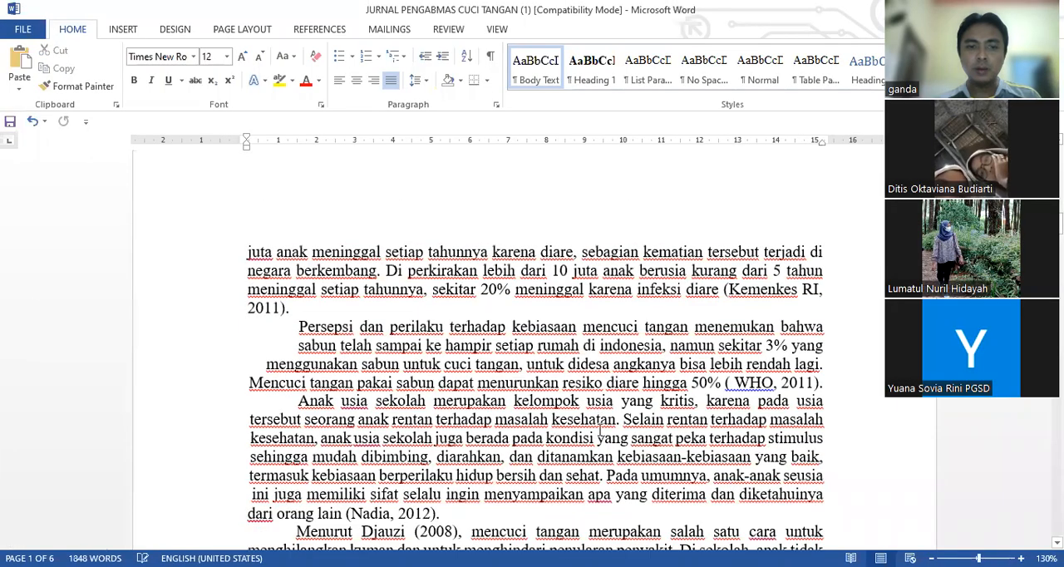
{"action": "scroll", "coordinate": [599, 429], "scroll_direction": "down", "scroll_amount": 5}
{"action": "scroll", "coordinate": [599, 429], "scroll_direction": "down", "scroll_amount": 20}
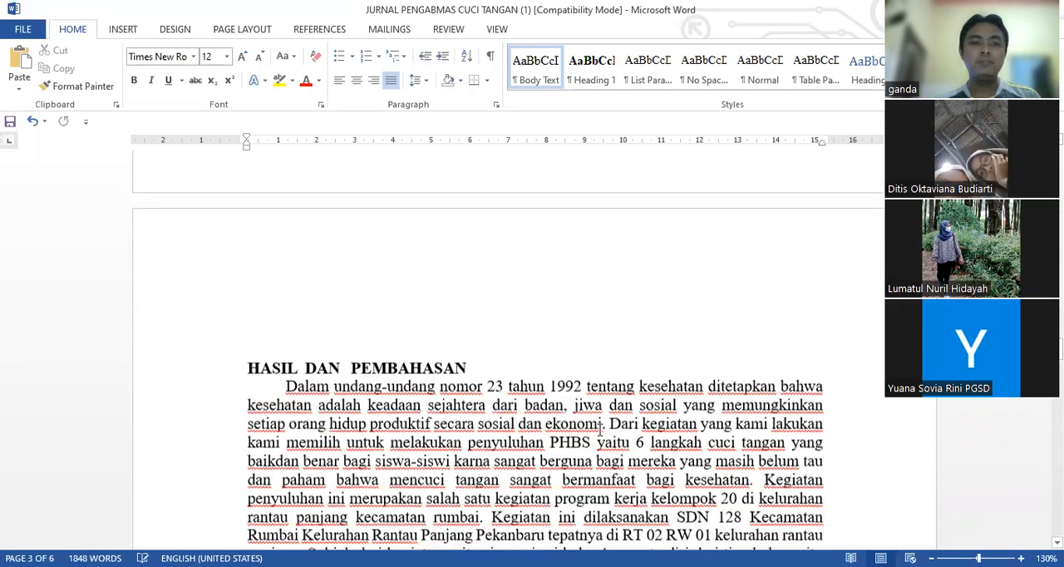
{"action": "scroll", "coordinate": [599, 429], "scroll_direction": "down", "scroll_amount": 15}
{"action": "scroll", "coordinate": [600, 429], "scroll_direction": "up", "scroll_amount": 20}
{"action": "scroll", "coordinate": [600, 429], "scroll_direction": "down", "scroll_amount": 20}
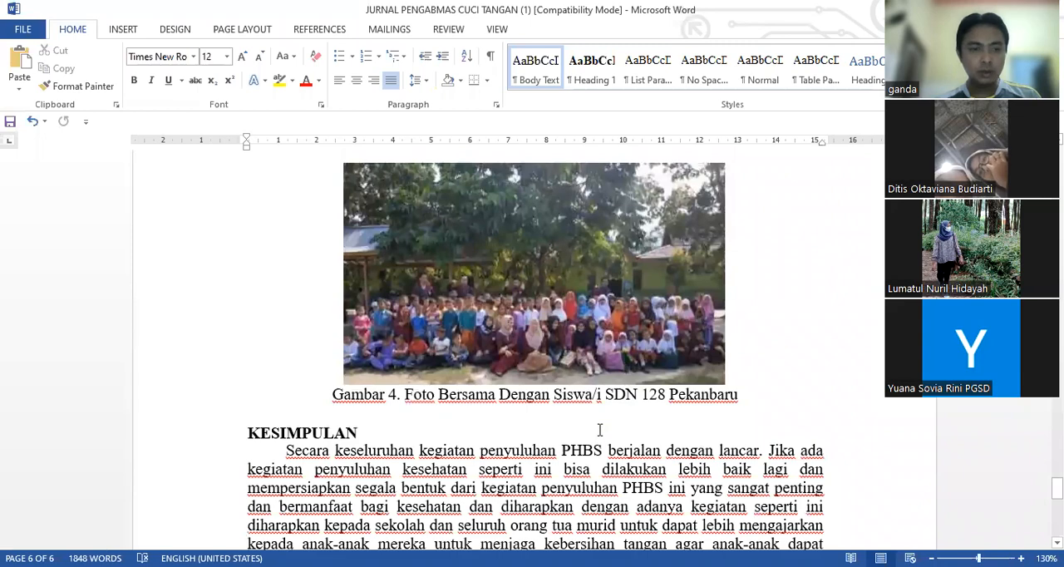
{"action": "scroll", "coordinate": [599, 429], "scroll_direction": "up", "scroll_amount": 20}
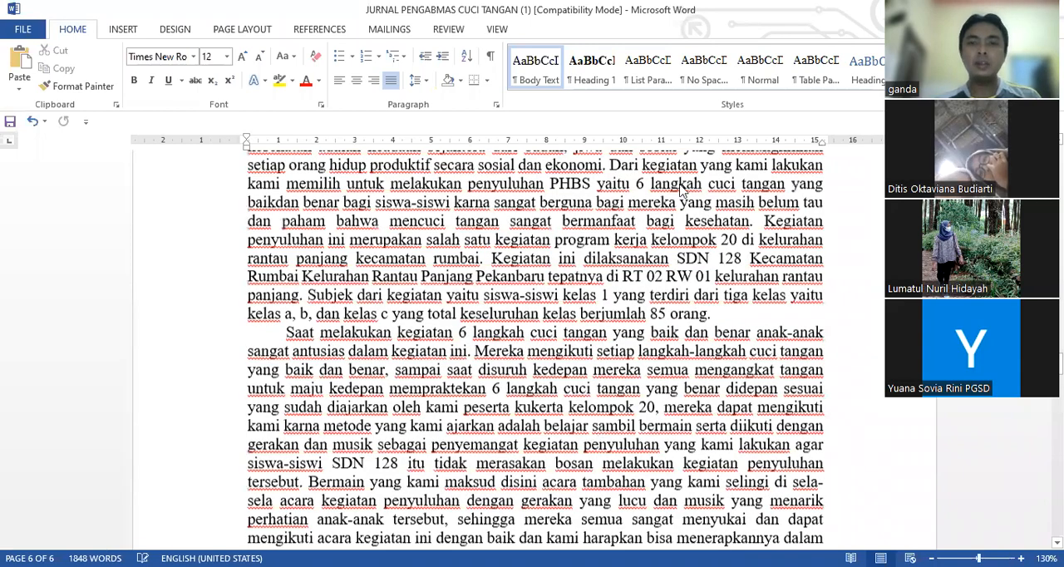
{"action": "scroll", "coordinate": [684, 191], "scroll_direction": "up", "scroll_amount": 15}
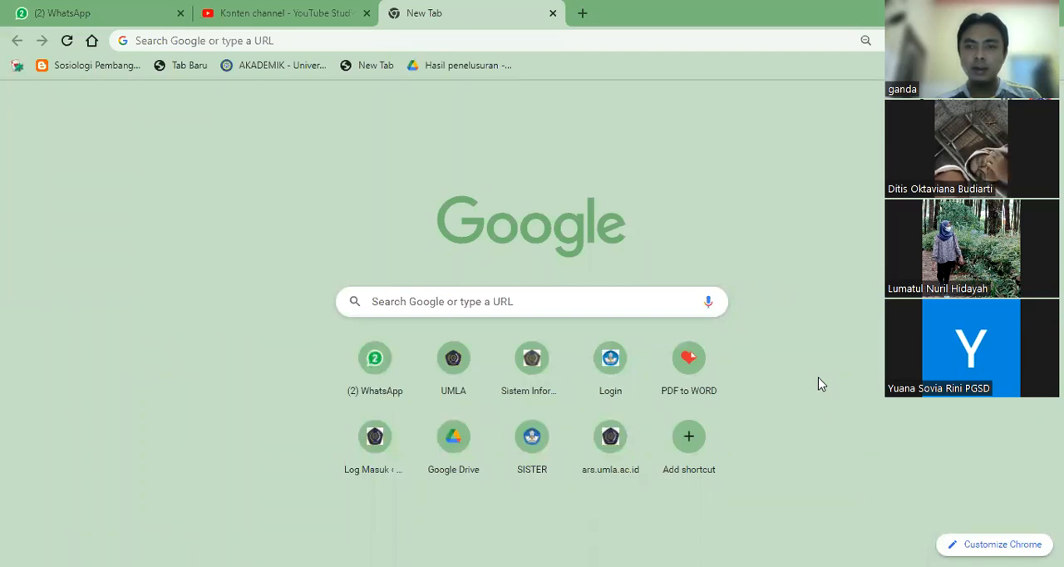
In Chrome, search Google for "jurnal pengabmas" and look through the BUDIMAS : Jurnal Pengabdian Masyarakat site's home page and article list
{"action": "left_click", "coordinate": [514, 300]}
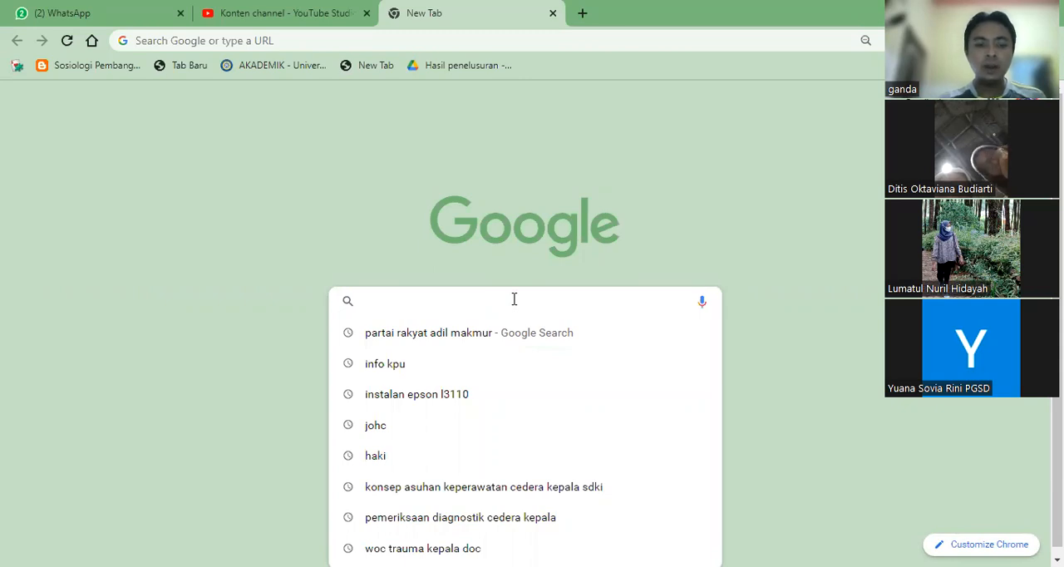
{"action": "type", "text": "jurnal "}
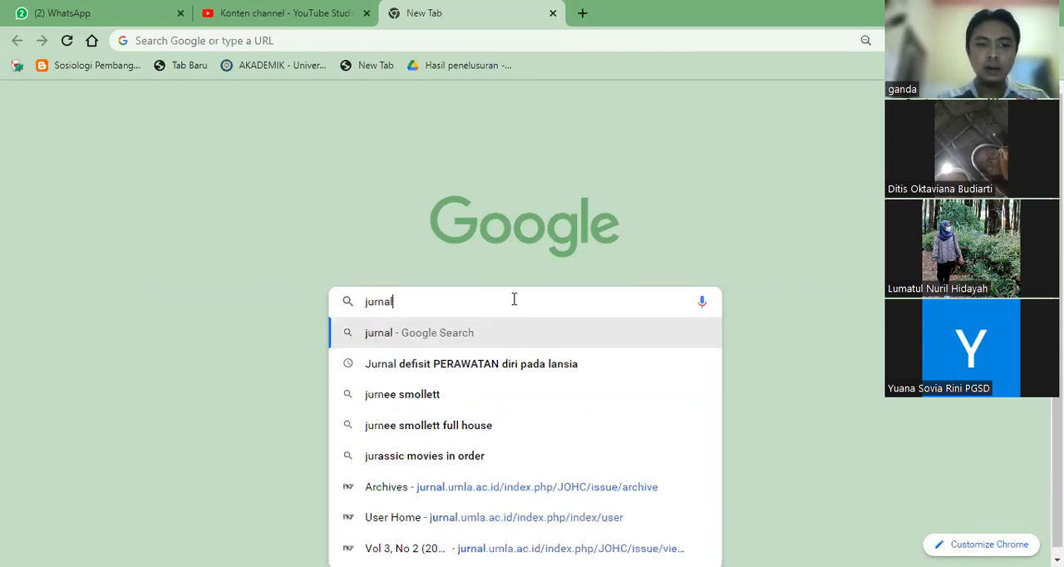
{"action": "type", "text": "pengab"}
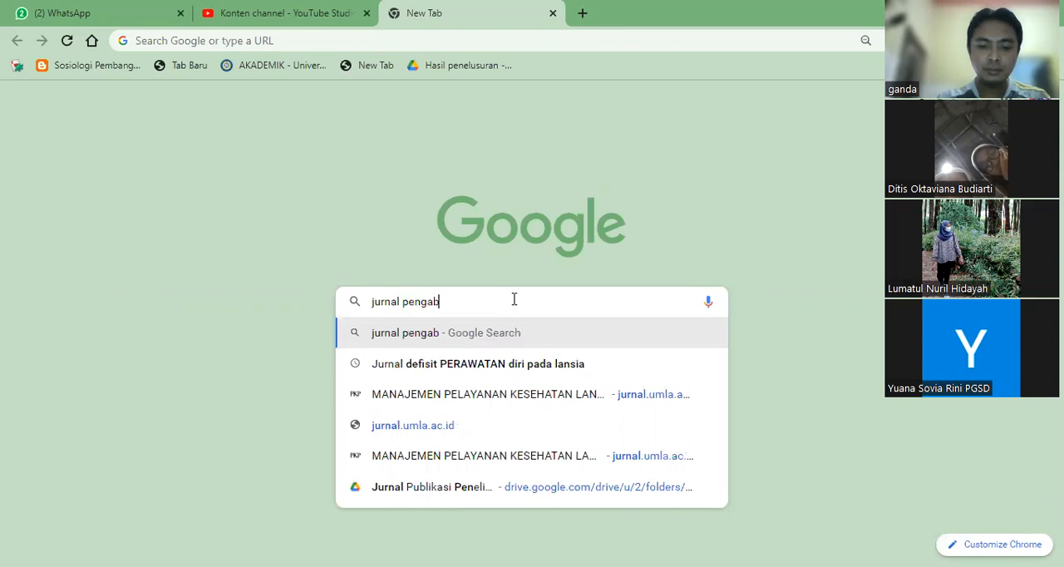
{"action": "type", "text": "mas"}
{"action": "key", "text": "Return"}
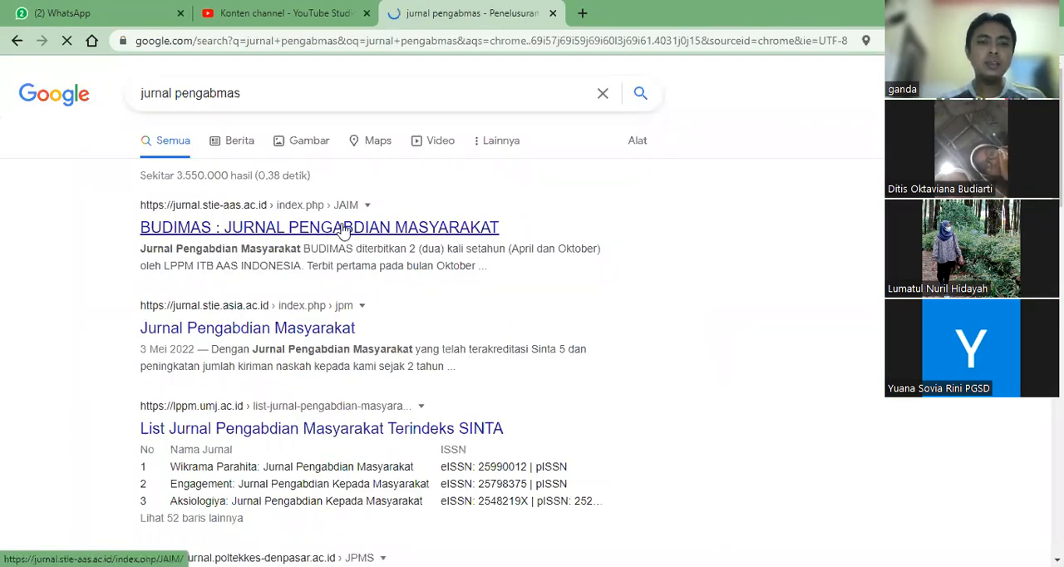
{"action": "left_click", "coordinate": [388, 231]}
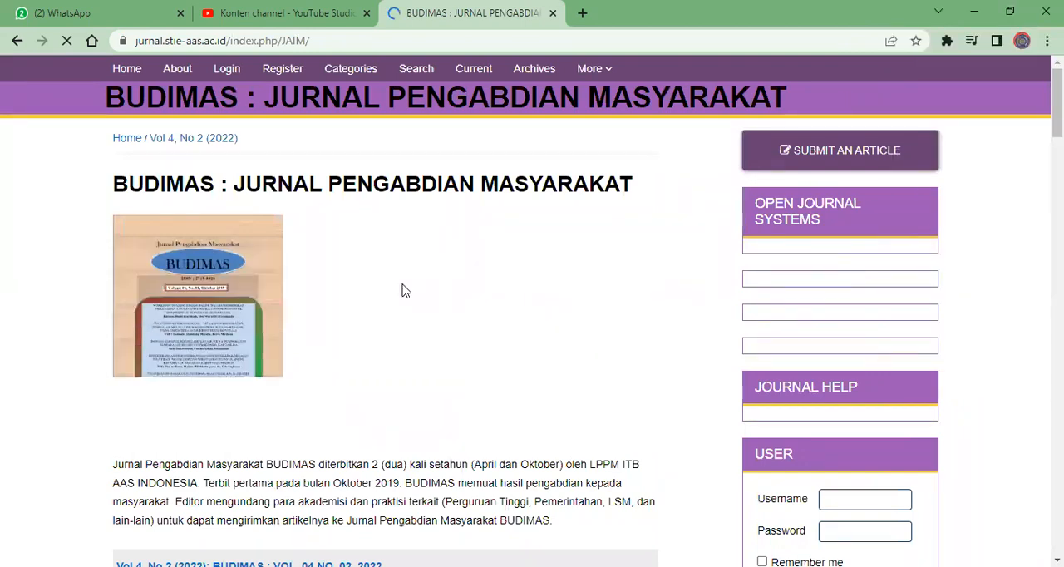
{"action": "scroll", "coordinate": [405, 290], "scroll_direction": "down", "scroll_amount": 10}
{"action": "scroll", "coordinate": [404, 290], "scroll_direction": "up", "scroll_amount": 20}
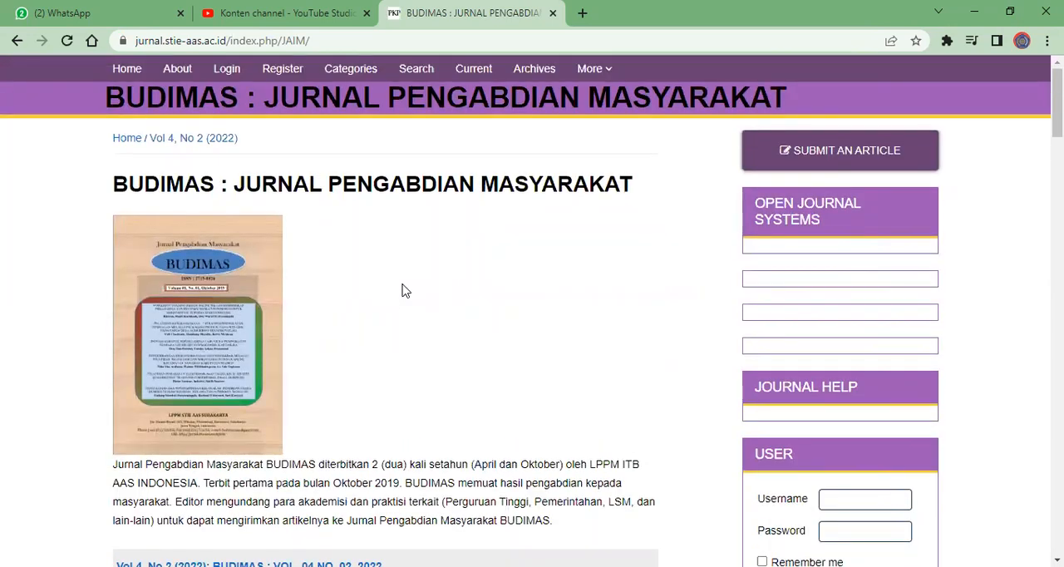
{"action": "scroll", "coordinate": [405, 290], "scroll_direction": "down", "scroll_amount": 7}
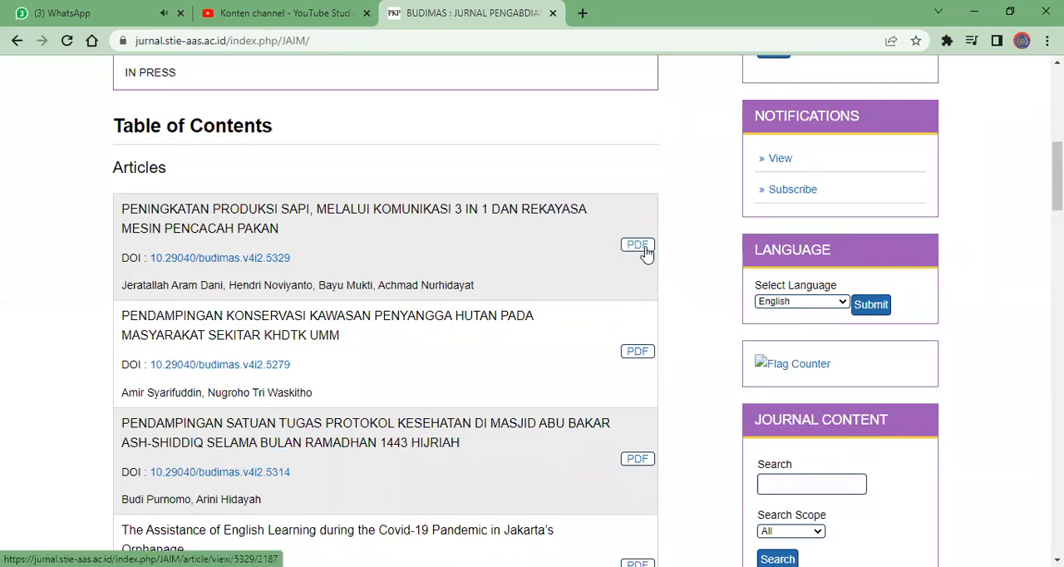
{"action": "scroll", "coordinate": [449, 274], "scroll_direction": "up", "scroll_amount": 7}
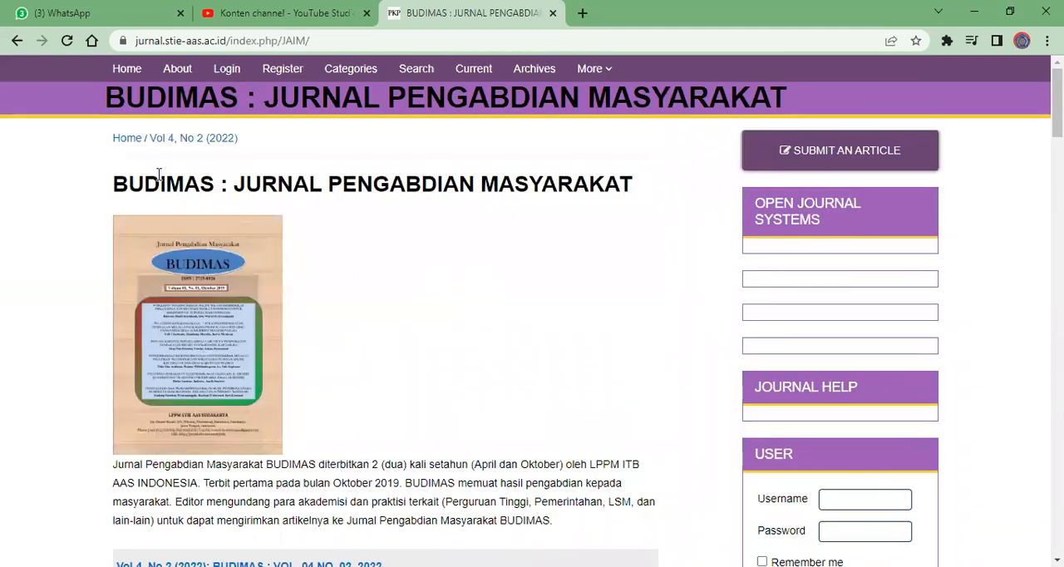
Search Google for "jurnal abdimasmuhla" and open the Jurnal Abdimasmuhla site on jurnal.umla.ac.id
{"action": "left_click", "coordinate": [161, 46]}
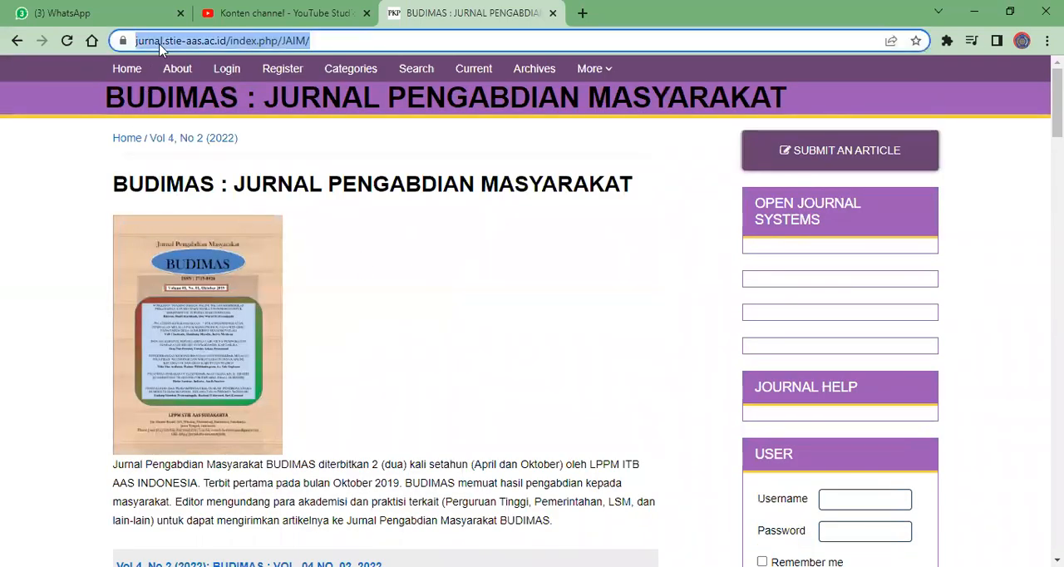
{"action": "type", "text": "jurnal abdimasmuhla"}
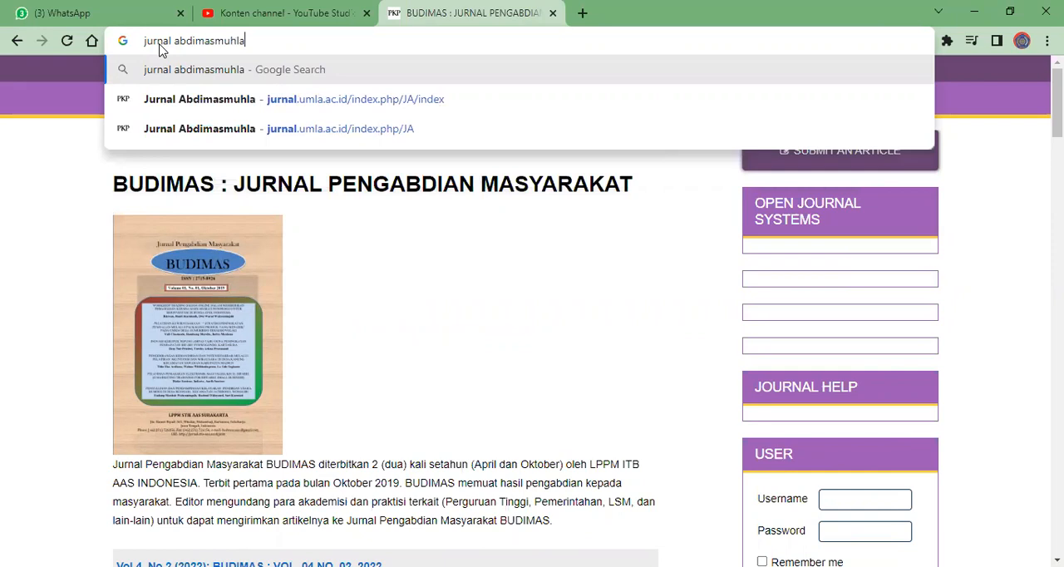
{"action": "key", "text": "Return"}
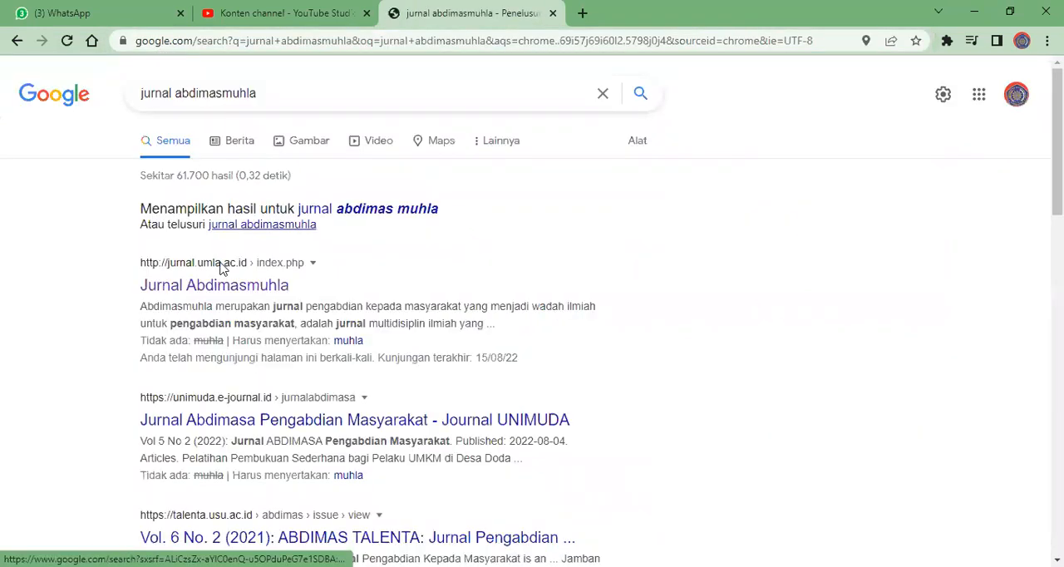
{"action": "left_click", "coordinate": [259, 291]}
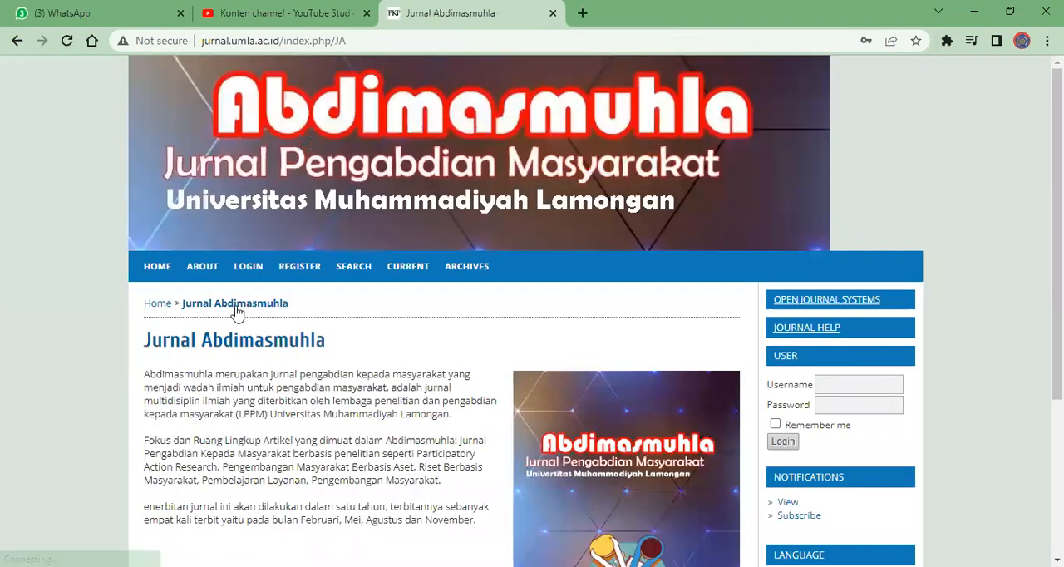
Copy the Jurnal Abdimasmuhla page address and send it to the WhatsApp group DPL KKN DESA LATUKAN KEL4
{"action": "left_click", "coordinate": [207, 42]}
{"action": "key", "text": "ctrl+c"}
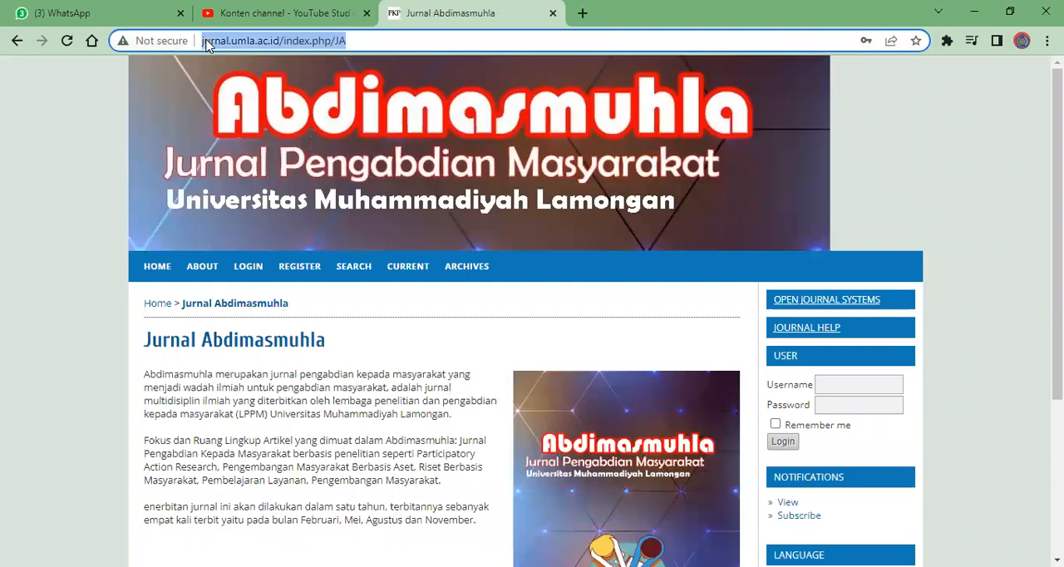
{"action": "left_click", "coordinate": [103, 10]}
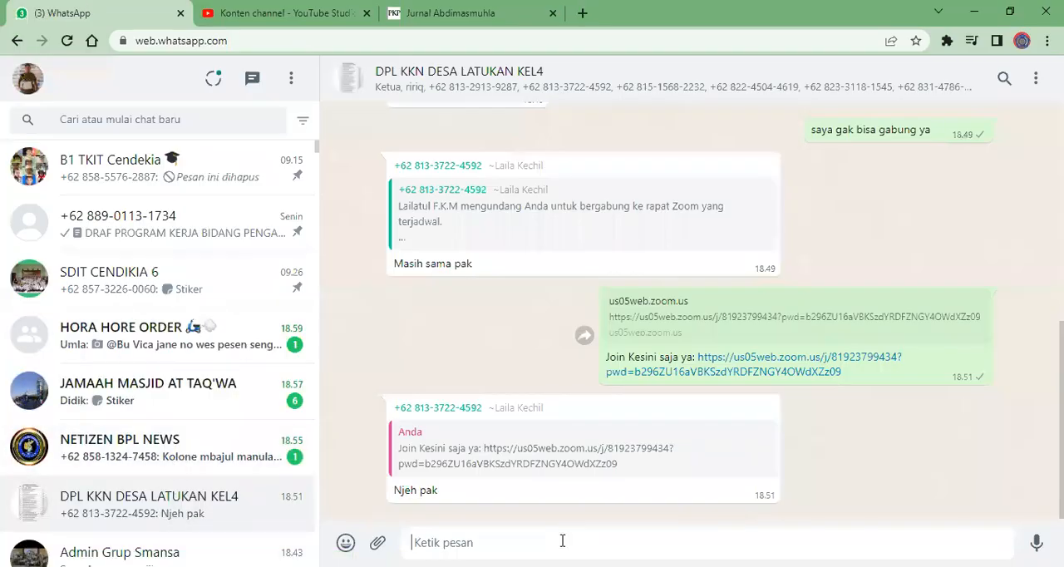
{"action": "key", "text": "ctrl+v"}
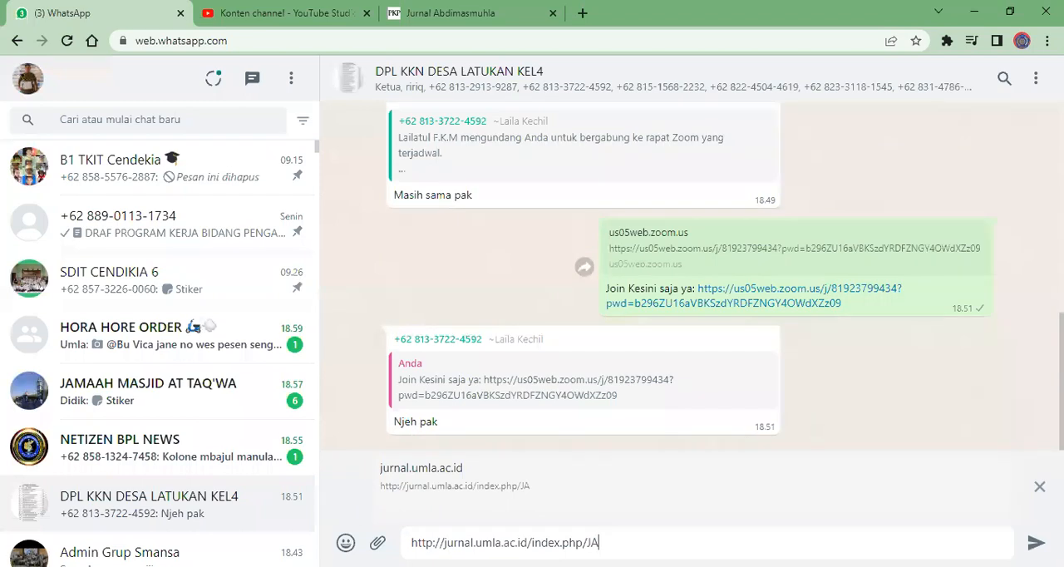
{"action": "key", "text": "Return"}
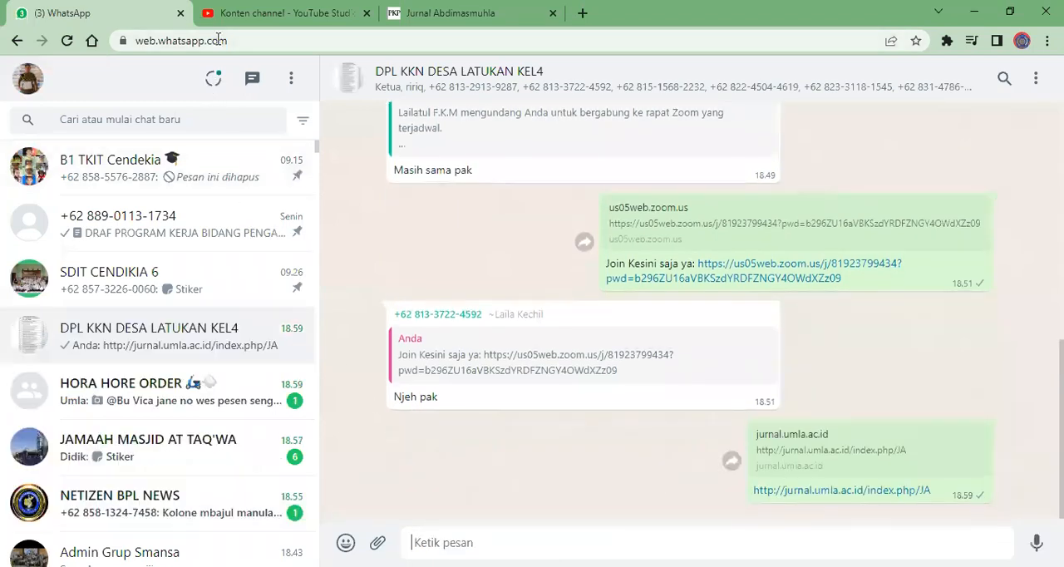
Return to the Jurnal Abdimasmuhla home page and examine its description, publication schedule and site options at 125% zoom
{"action": "left_click", "coordinate": [497, 10]}
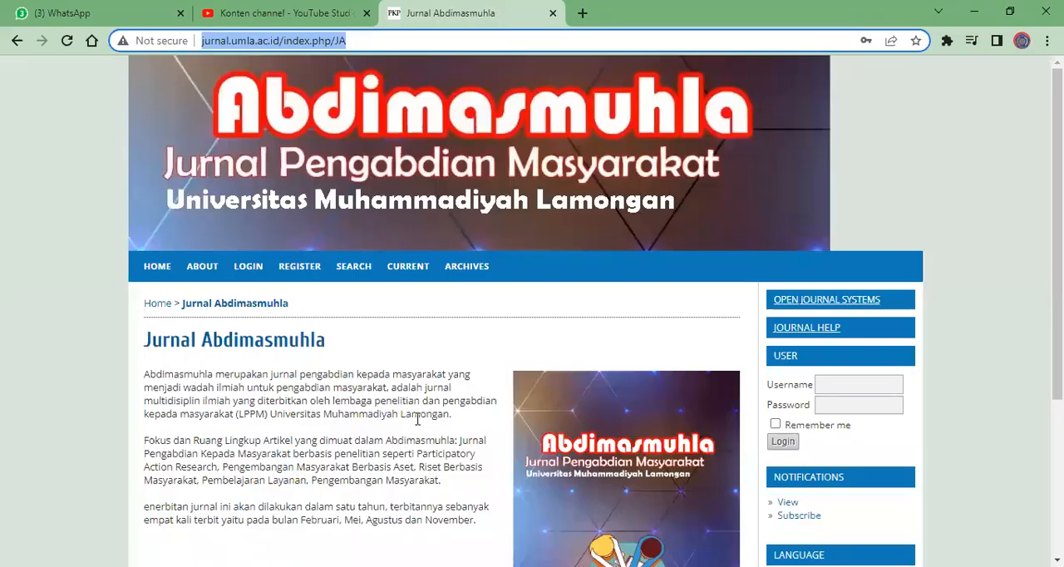
{"action": "scroll", "coordinate": [395, 181], "scroll_direction": "down", "scroll_amount": 3}
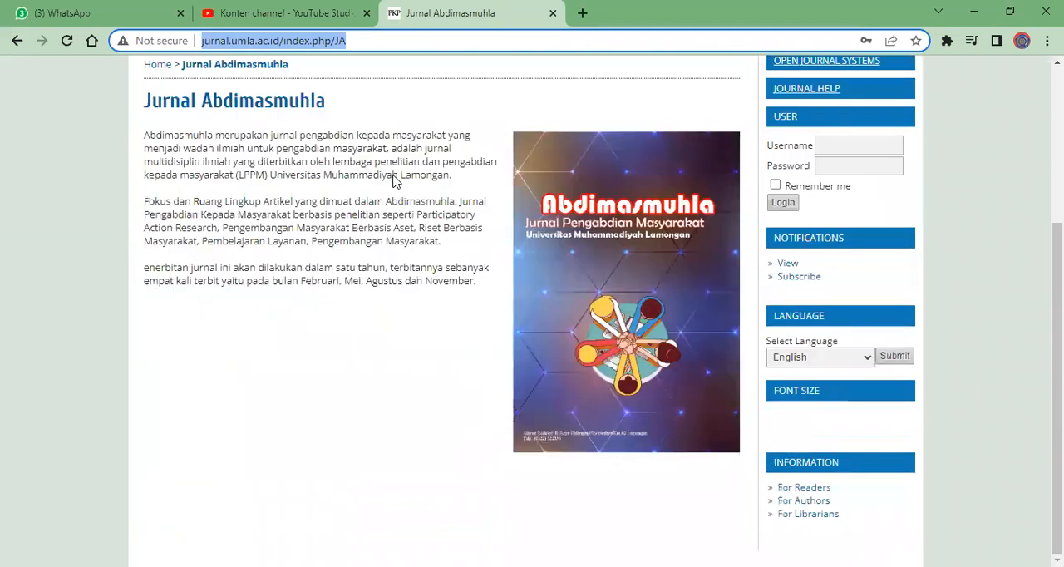
{"action": "scroll", "coordinate": [395, 181], "scroll_direction": "up", "scroll_amount": 3}
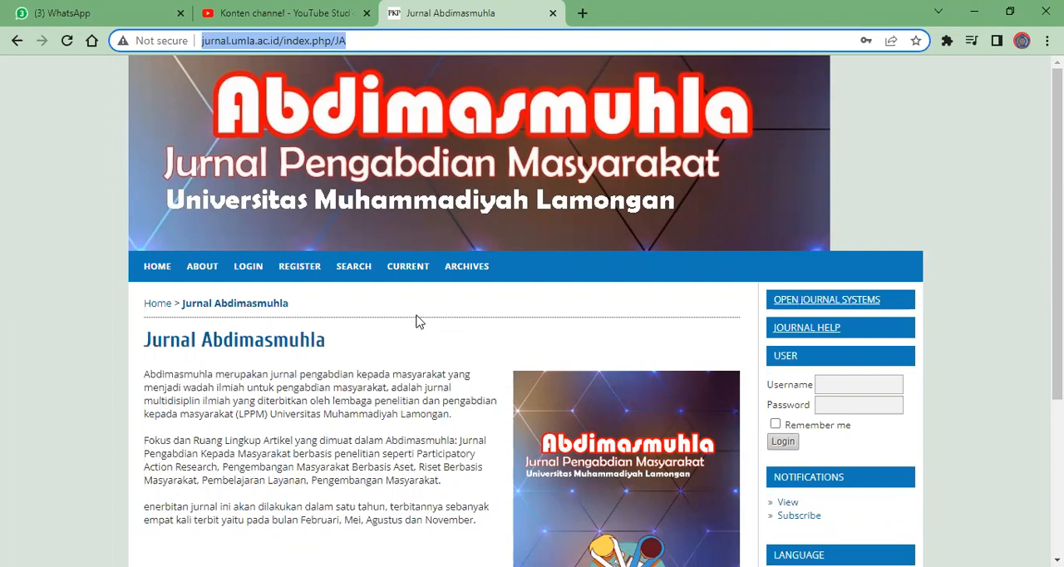
{"action": "scroll", "coordinate": [287, 389], "scroll_direction": "down", "scroll_amount": 4}
{"action": "scroll", "coordinate": [288, 393], "scroll_direction": "up", "scroll_amount": 4}
{"action": "scroll", "coordinate": [834, 386], "scroll_direction": "down", "scroll_amount": 2}
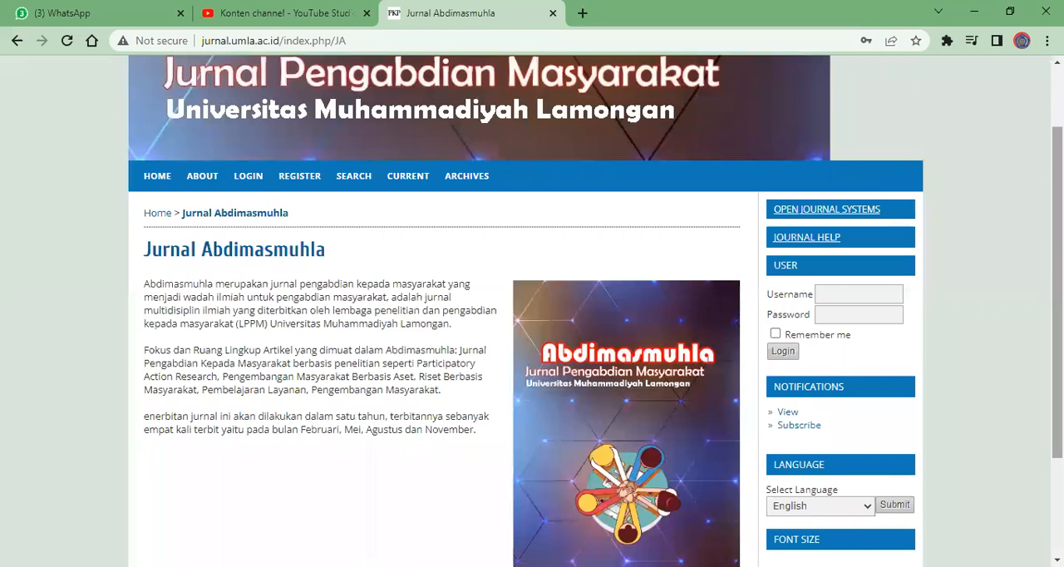
{"action": "key", "text": "ctrl+plus"}
{"action": "key", "text": "ctrl+plus"}
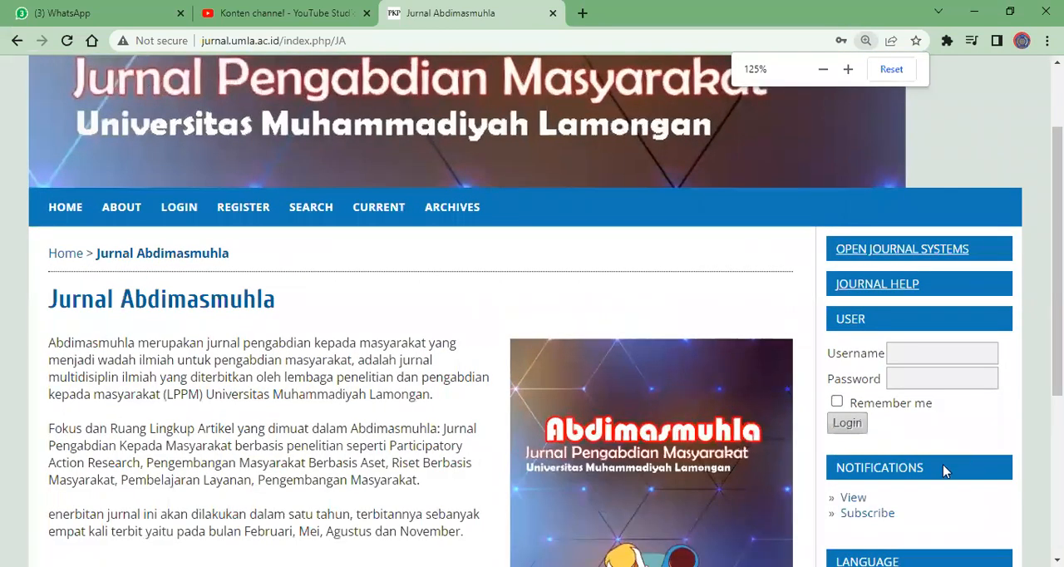
Try to log in to the journal site with a username, and open the new-user registration form instead
{"action": "left_click", "coordinate": [916, 355]}
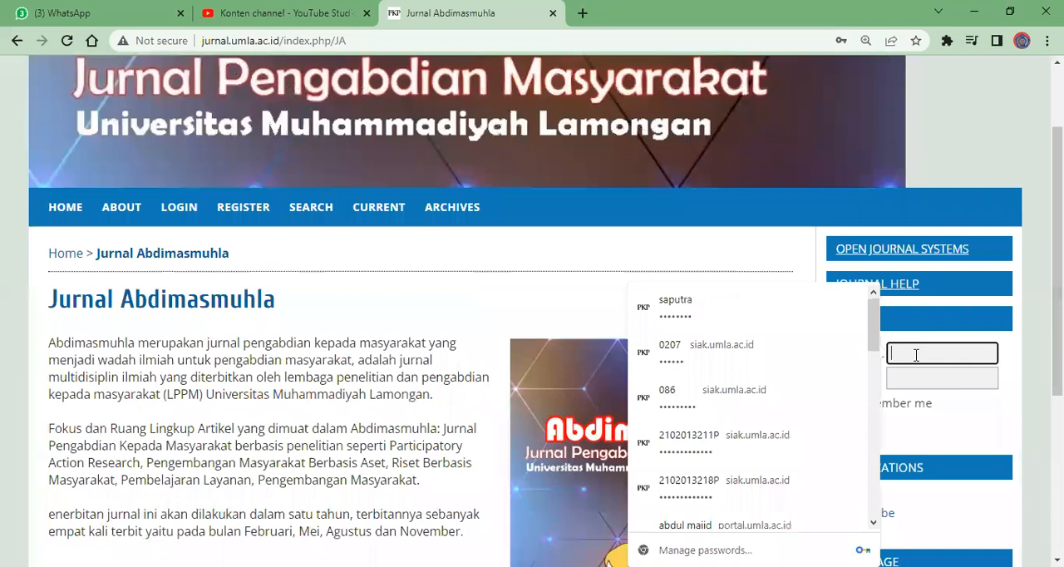
{"action": "type", "text": "siti"}
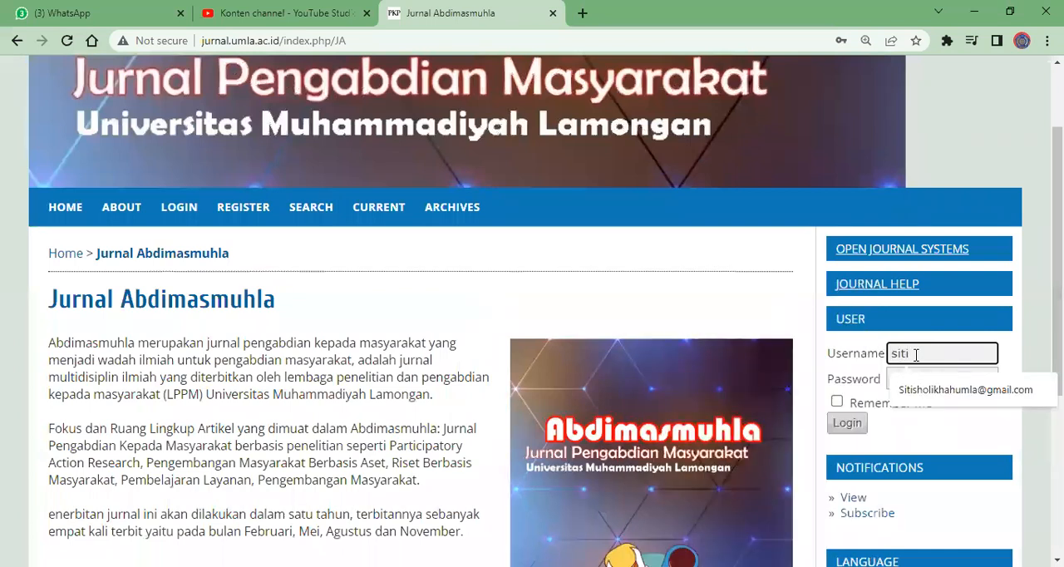
{"action": "left_click", "coordinate": [846, 426]}
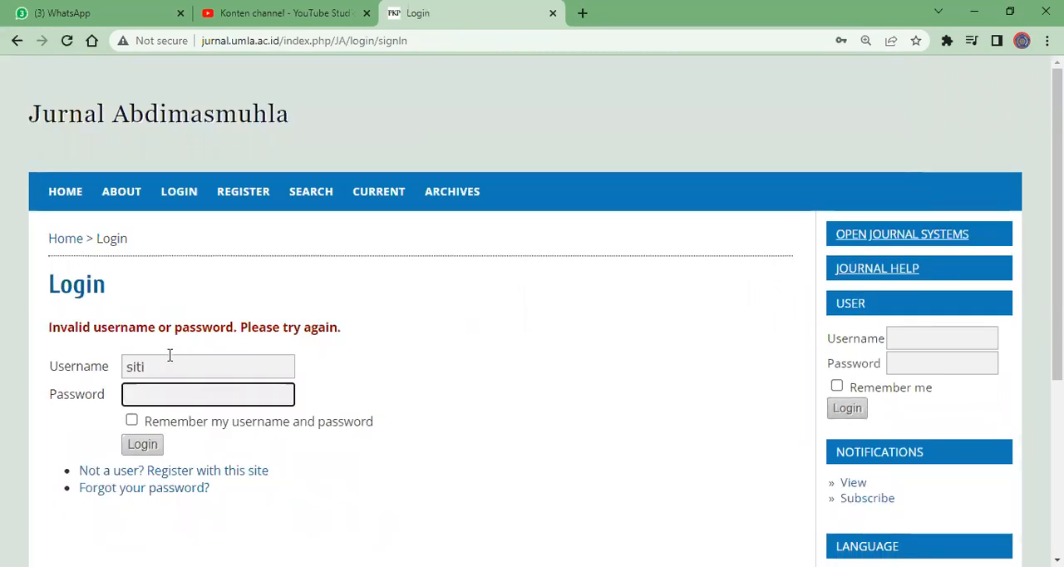
{"action": "left_click", "coordinate": [236, 472]}
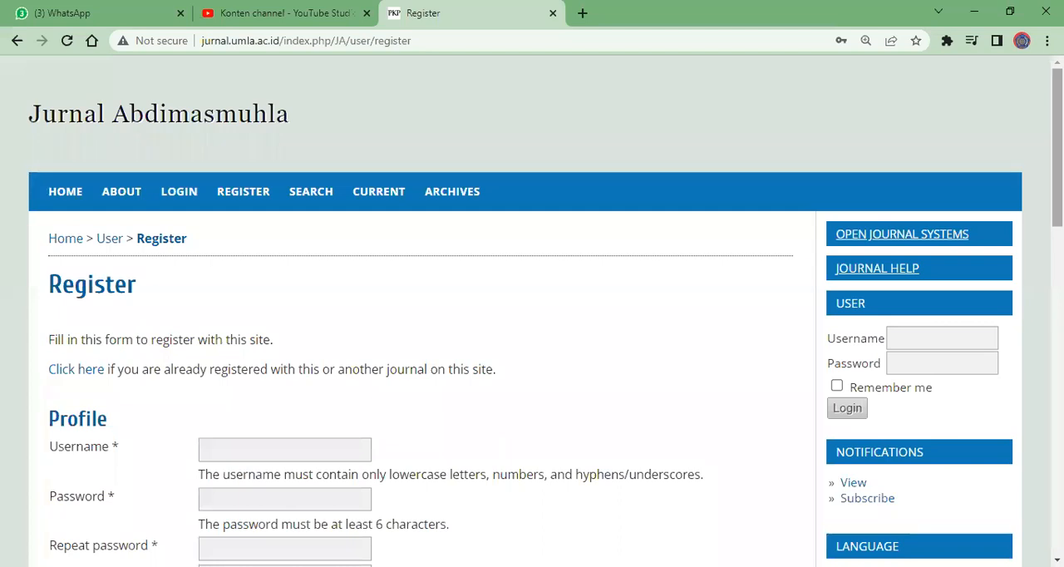
Fill in the username, the account password and the repeated password in the registration form's Profile section
{"action": "scroll", "coordinate": [532, 311], "scroll_direction": "down", "scroll_amount": 3}
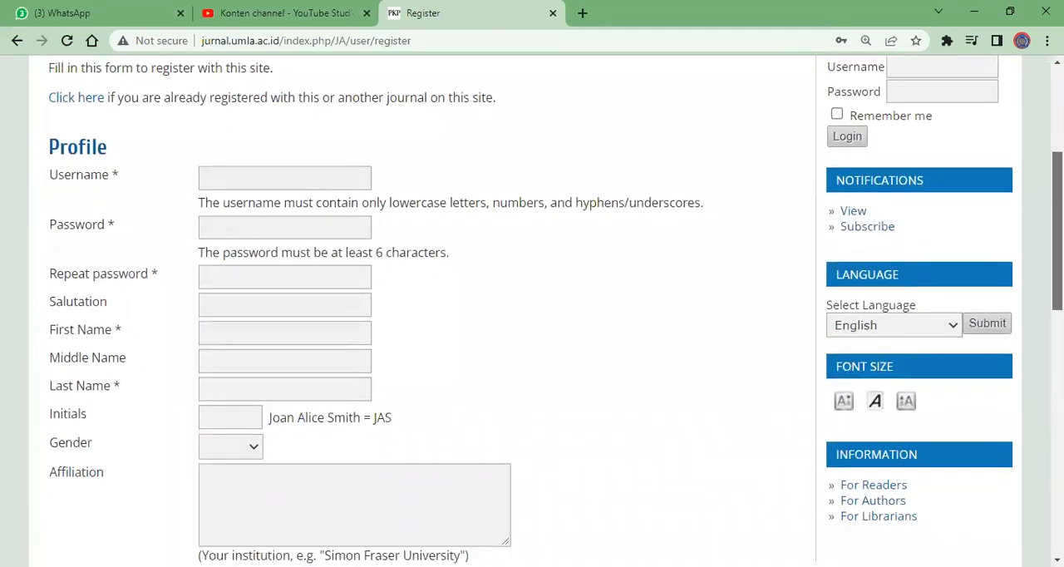
{"action": "scroll", "coordinate": [394, 278], "scroll_direction": "up", "scroll_amount": 1}
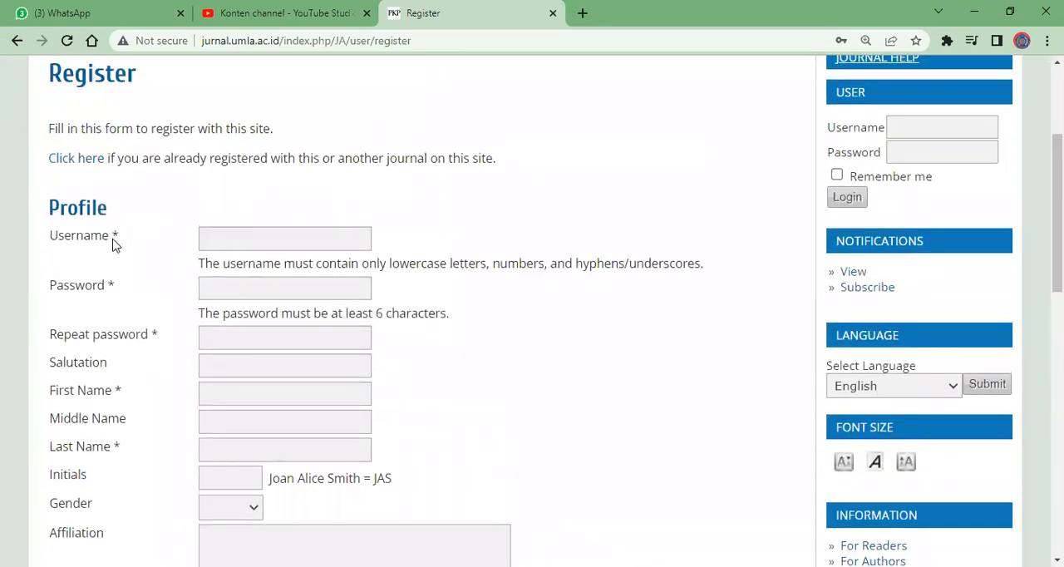
{"action": "left_click", "coordinate": [221, 241]}
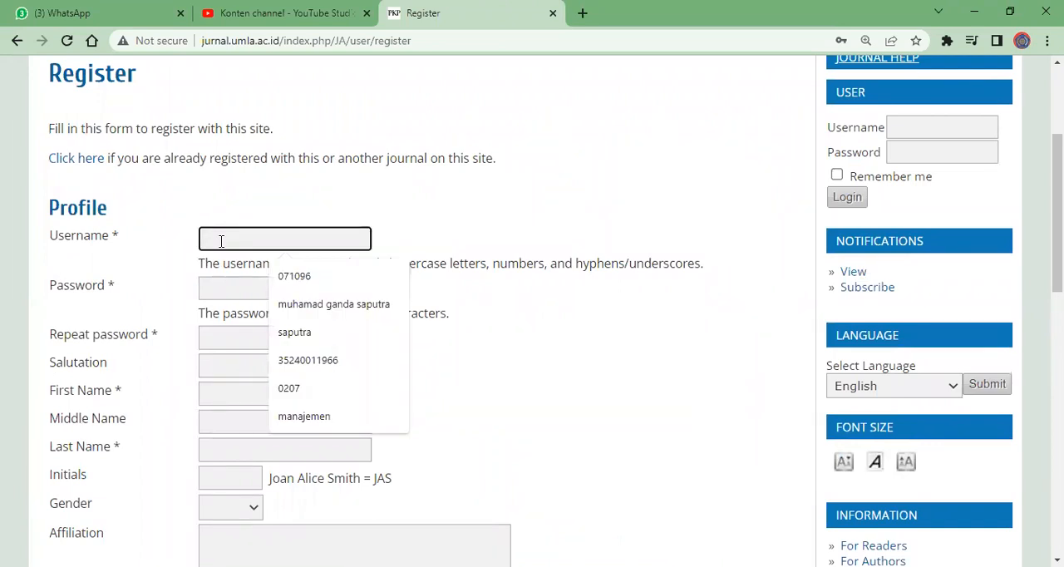
{"action": "type", "text": "siti"}
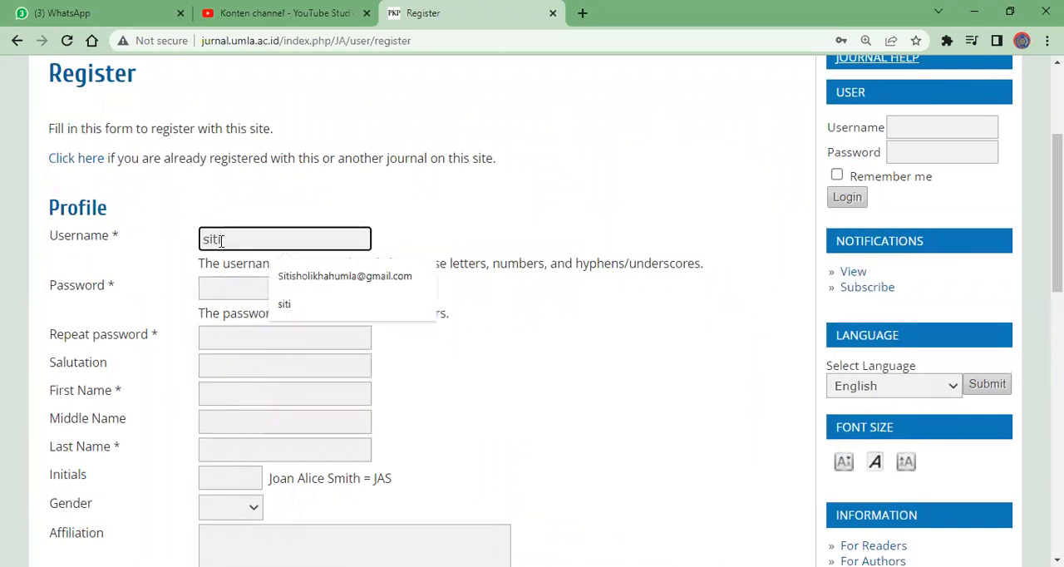
{"action": "left_click", "coordinate": [230, 288]}
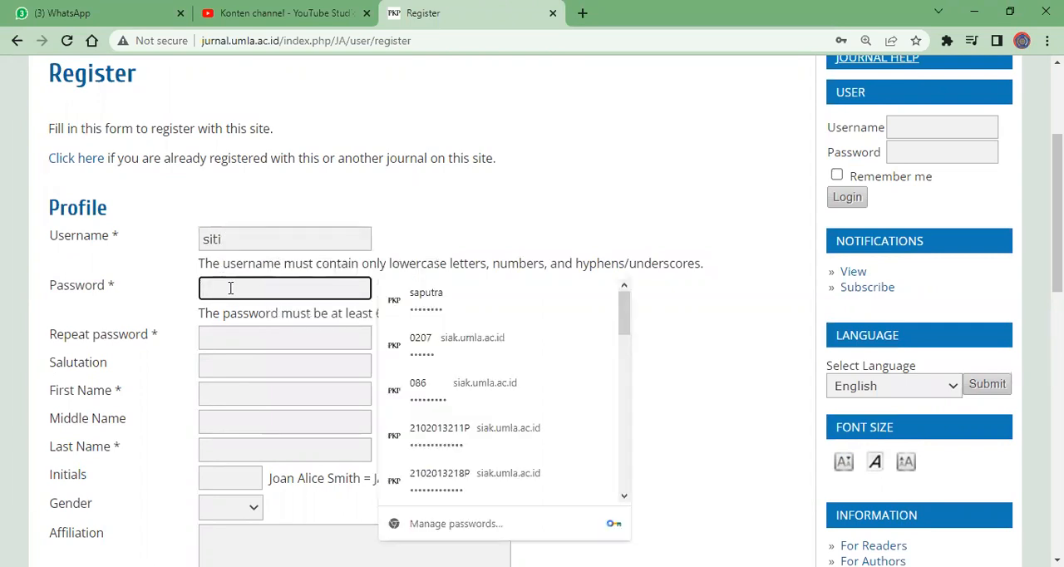
{"action": "left_click", "coordinate": [227, 339]}
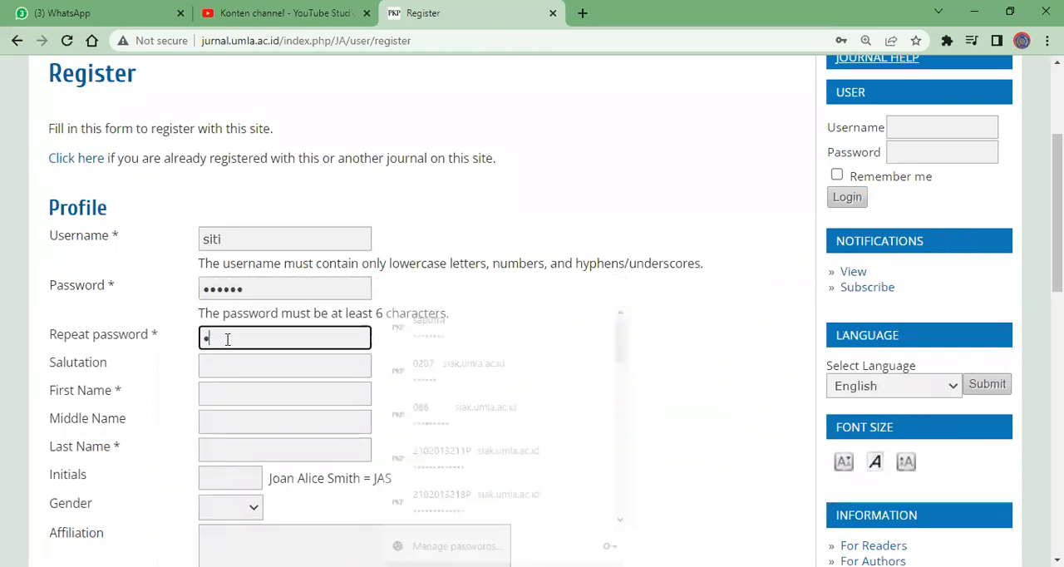
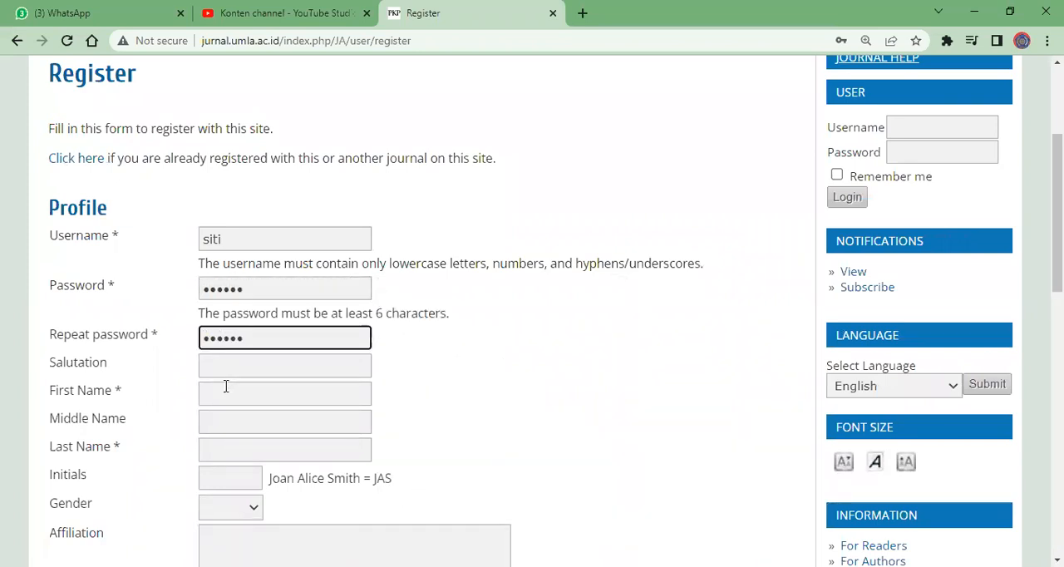
Enter the person's first name and last name in the registration profile
{"action": "left_click", "coordinate": [227, 390]}
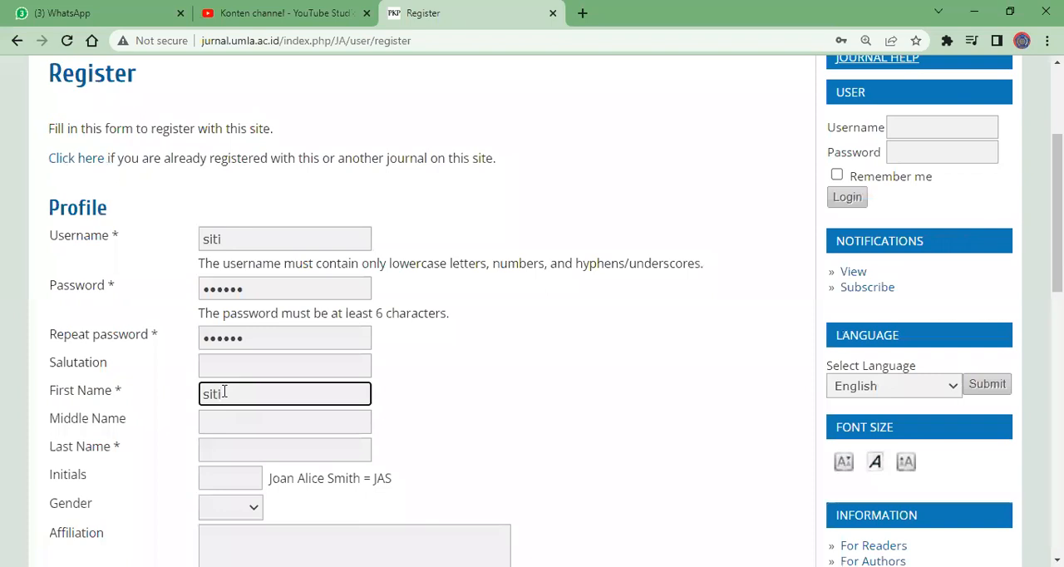
{"action": "left_click", "coordinate": [226, 452]}
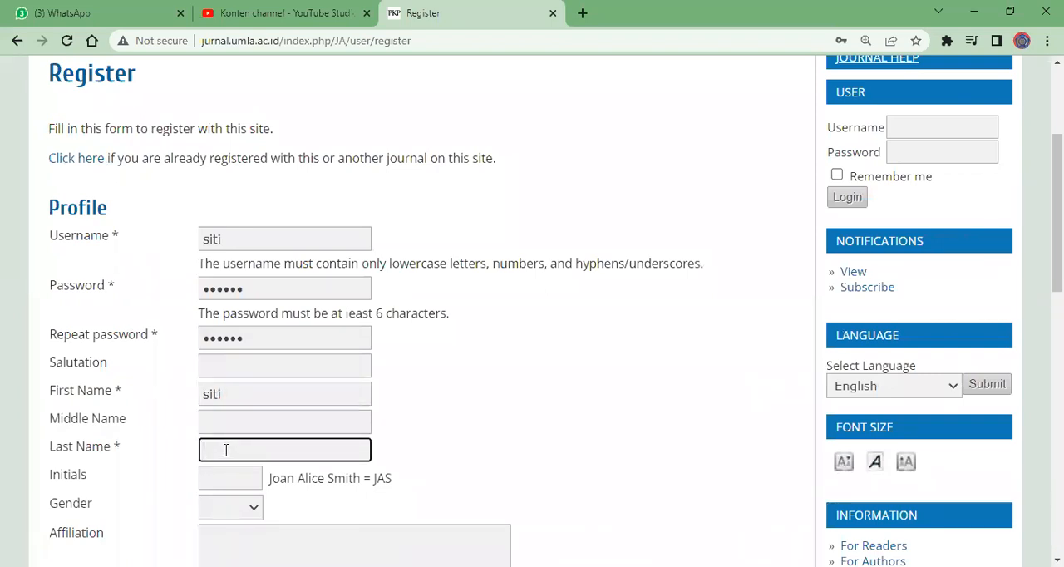
{"action": "left_click", "coordinate": [549, 399]}
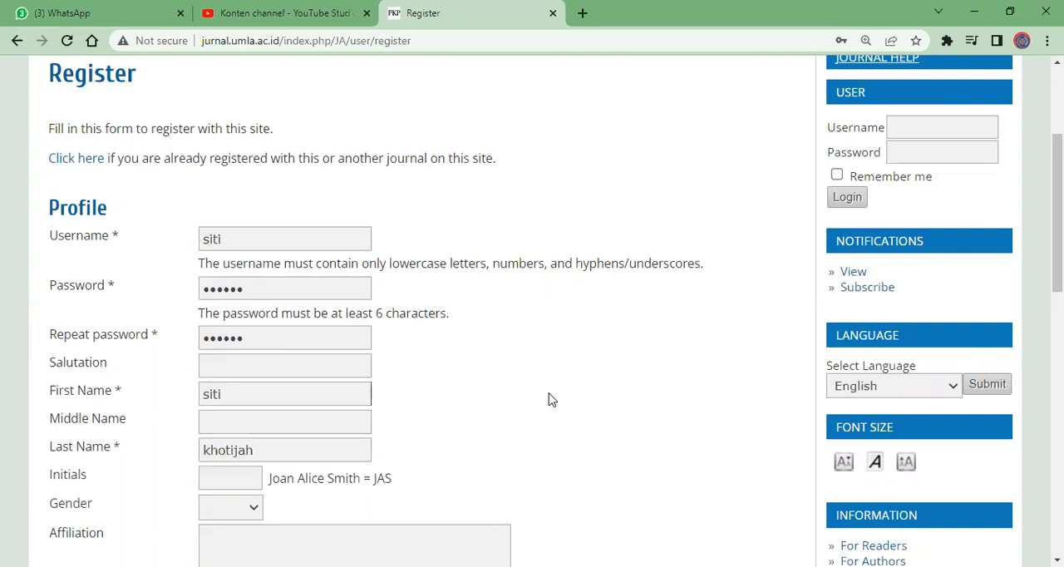
Fill in the registration form's required Email field with one of the browser's saved e-mail addresses
{"action": "scroll", "coordinate": [537, 399], "scroll_direction": "down", "scroll_amount": 8}
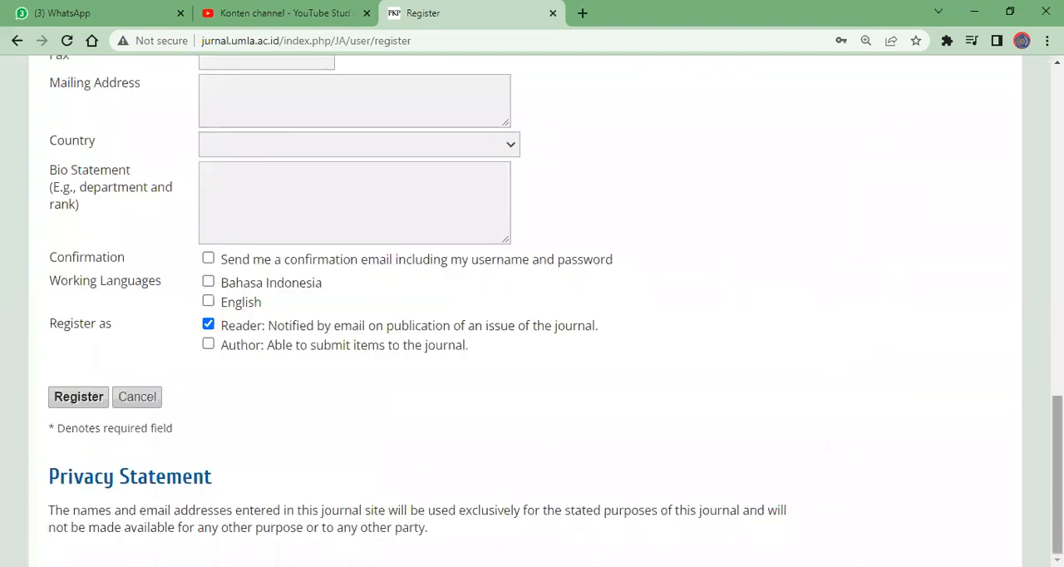
{"action": "scroll", "coordinate": [532, 311], "scroll_direction": "up", "scroll_amount": 5}
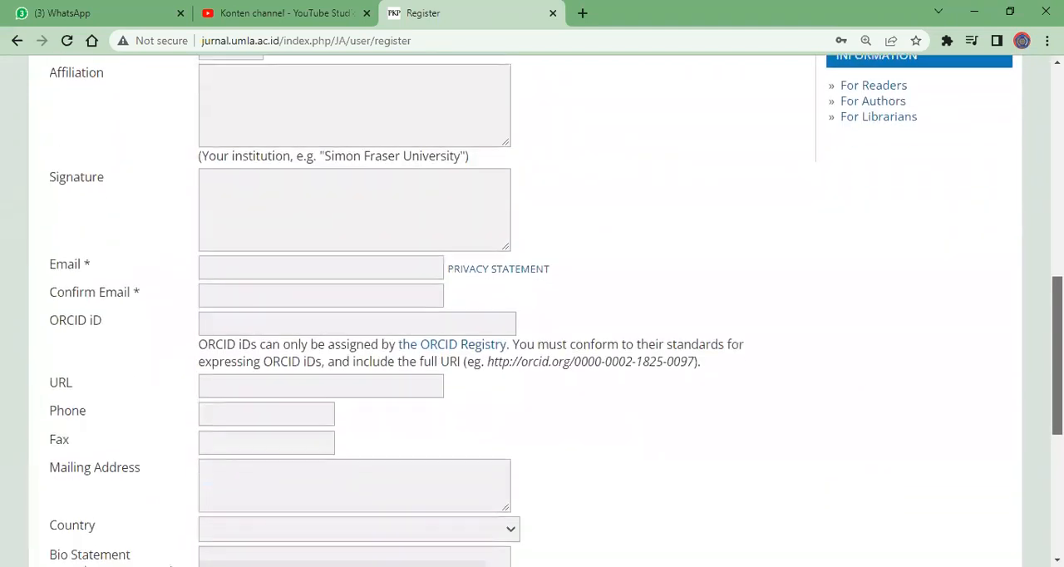
{"action": "scroll", "coordinate": [532, 310], "scroll_direction": "up", "scroll_amount": 2}
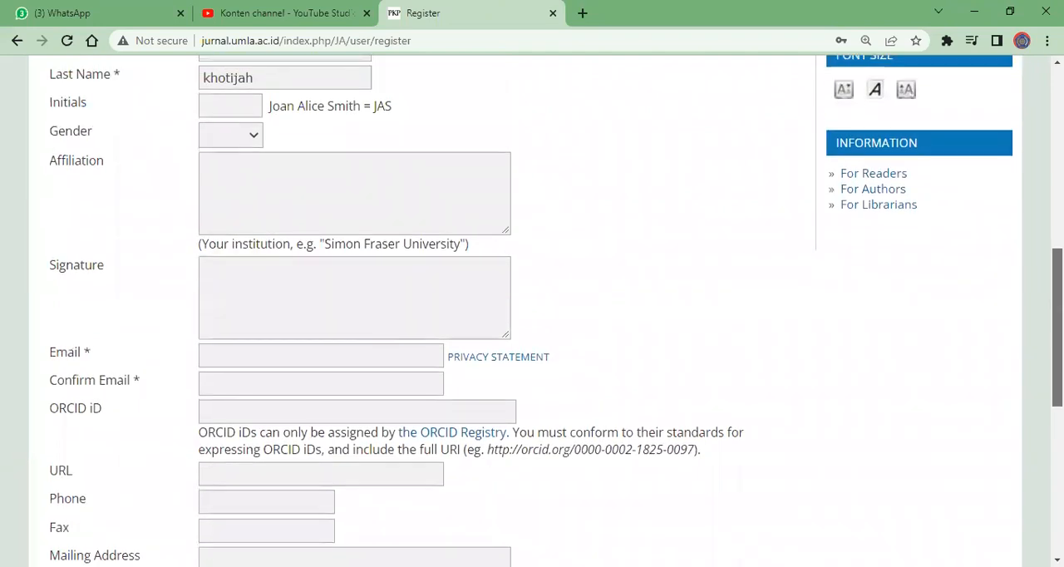
{"action": "scroll", "coordinate": [532, 311], "scroll_direction": "up", "scroll_amount": 1}
{"action": "left_click", "coordinate": [258, 409]}
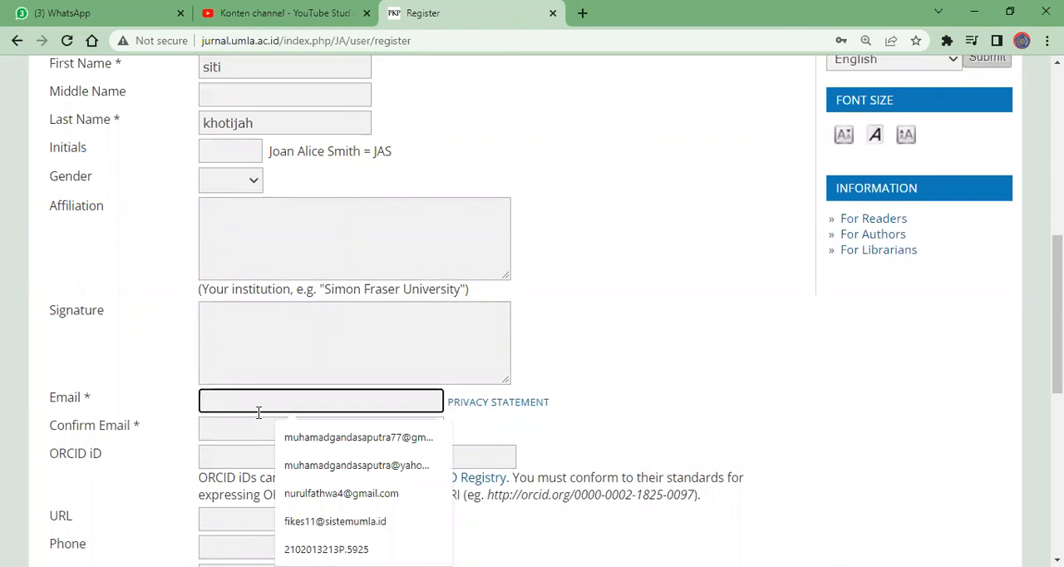
{"action": "left_click", "coordinate": [340, 493]}
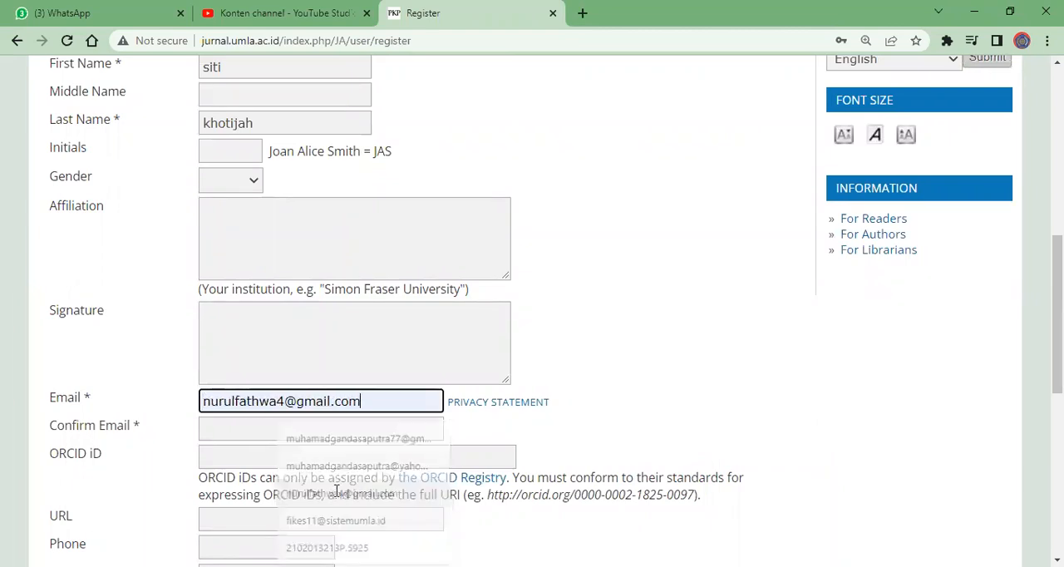
Replace the profile's username to match the chosen e-mail account, and enter a new account password in both password fields
{"action": "scroll", "coordinate": [1028, 363], "scroll_direction": "up", "scroll_amount": 4}
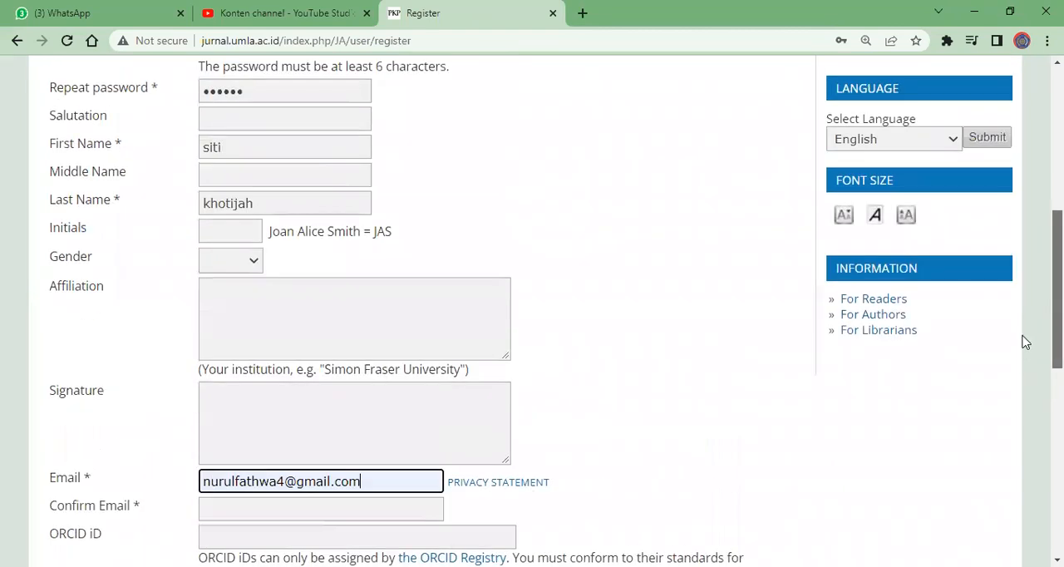
{"action": "double_click", "coordinate": [241, 106]}
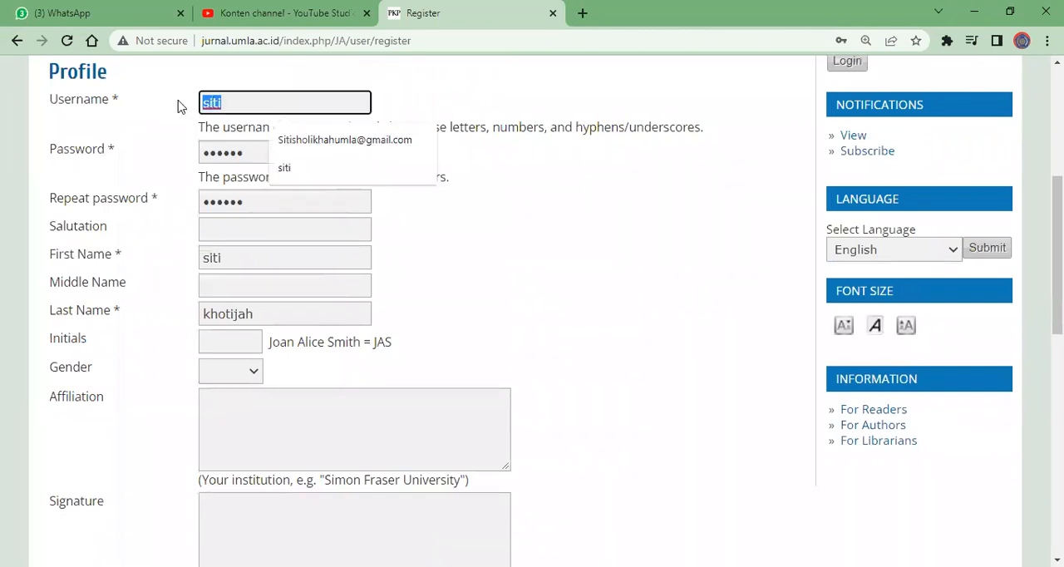
{"action": "type", "text": "nurul"}
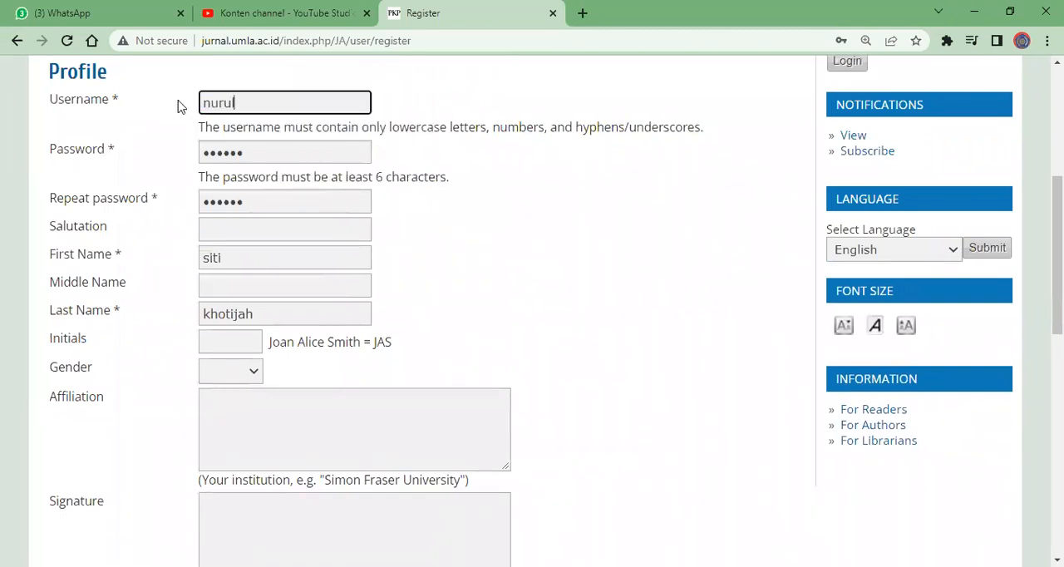
{"action": "key", "text": "Tab"}
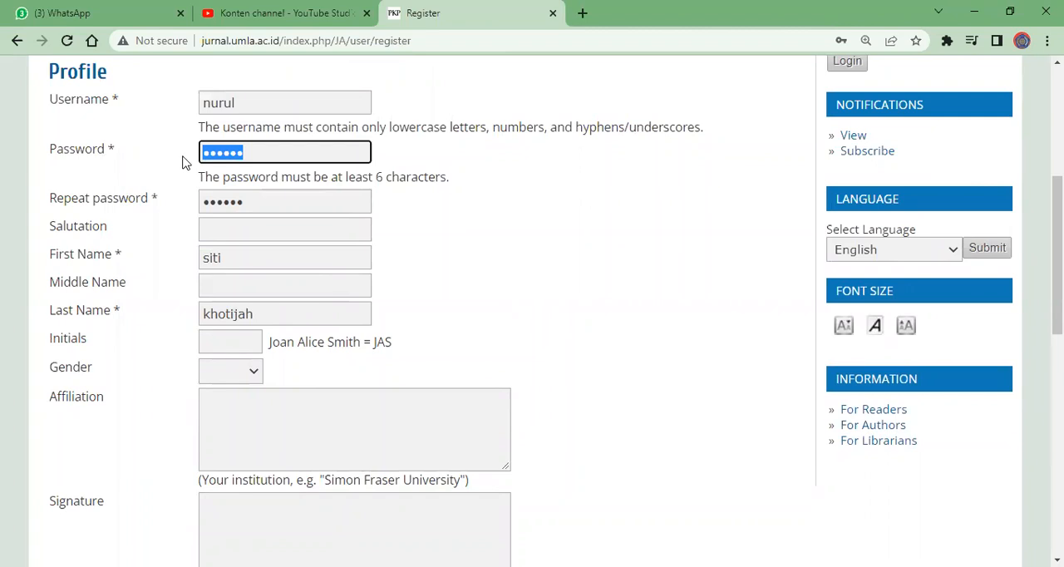
{"action": "type", "text": "••••••••"}
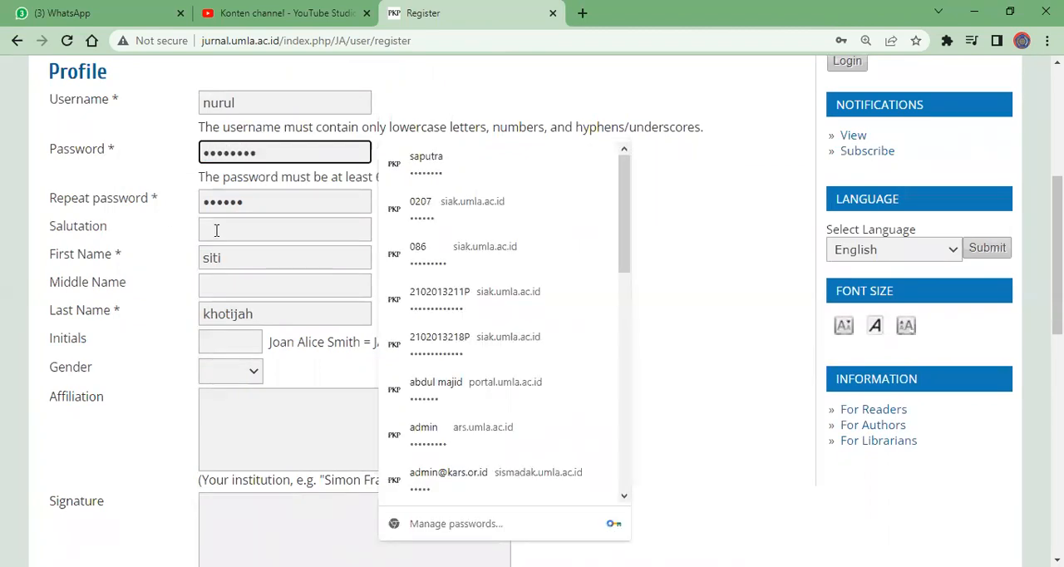
{"action": "key", "text": "Tab"}
{"action": "type", "text": "••••••••"}
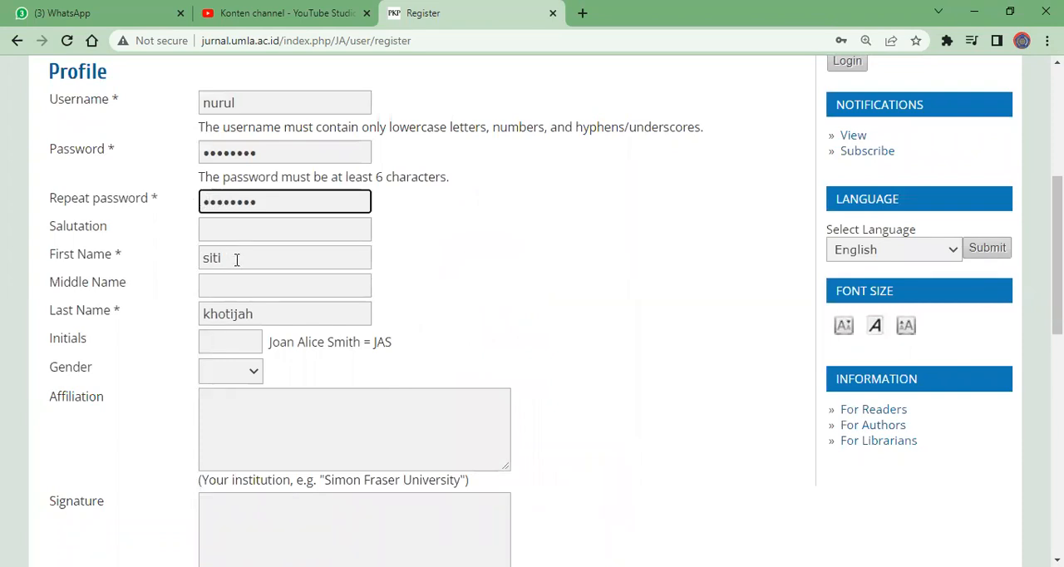
Replace the first name and last name in the profile with those of the e-mail account's owner
{"action": "key", "text": "Tab"}
{"action": "key", "text": "Tab"}
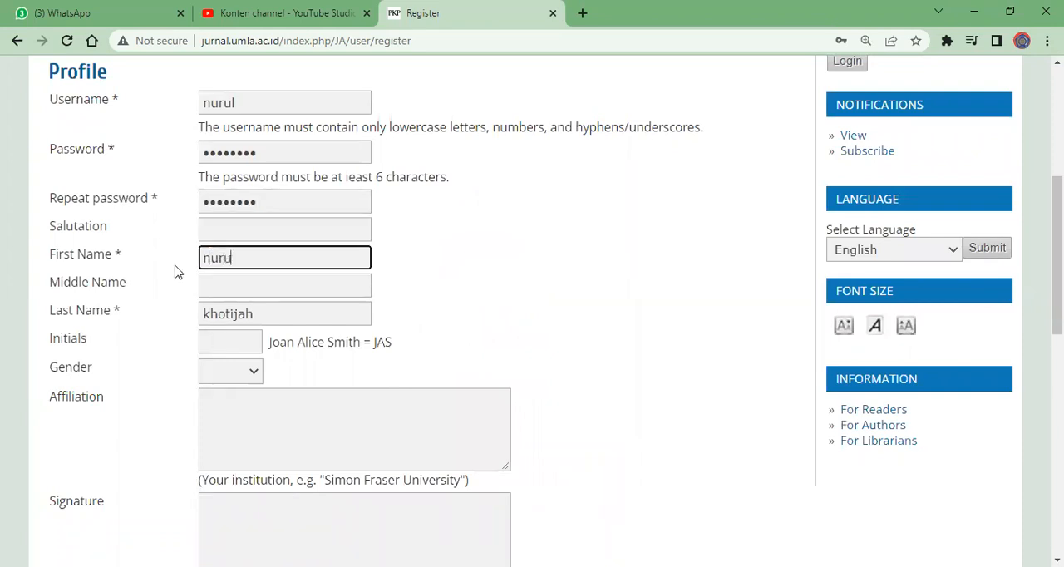
{"action": "key", "text": "Tab"}
{"action": "key", "text": "Tab"}
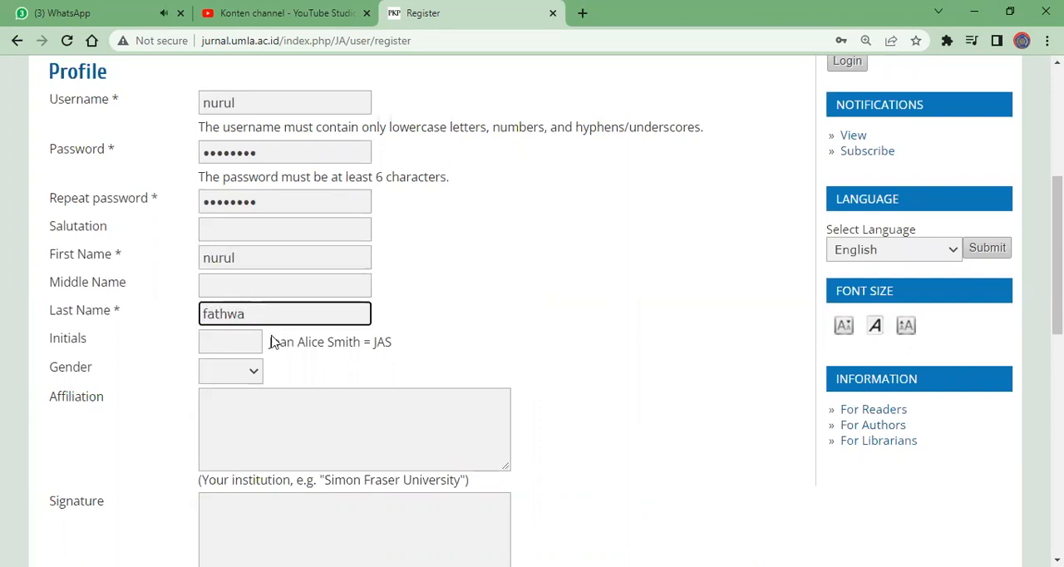
Enter UMLA as the affiliation in the registration form
{"action": "left_click", "coordinate": [265, 397]}
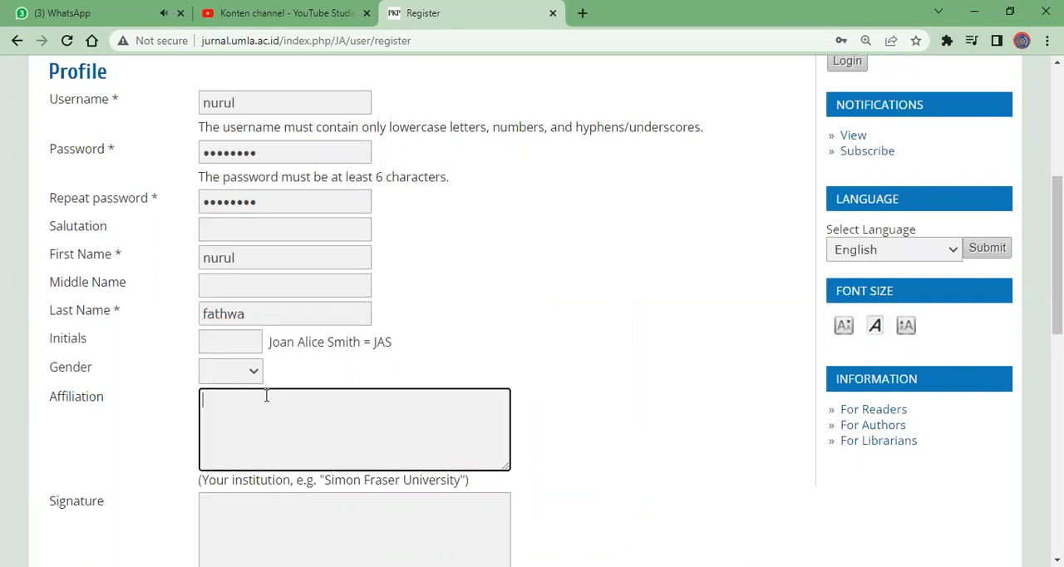
{"action": "type", "text": "UMLA"}
Copy the address from the Email field into the Confirm Email field
{"action": "scroll", "coordinate": [1057, 250], "scroll_direction": "down", "scroll_amount": 1}
{"action": "scroll", "coordinate": [687, 373], "scroll_direction": "down", "scroll_amount": 2}
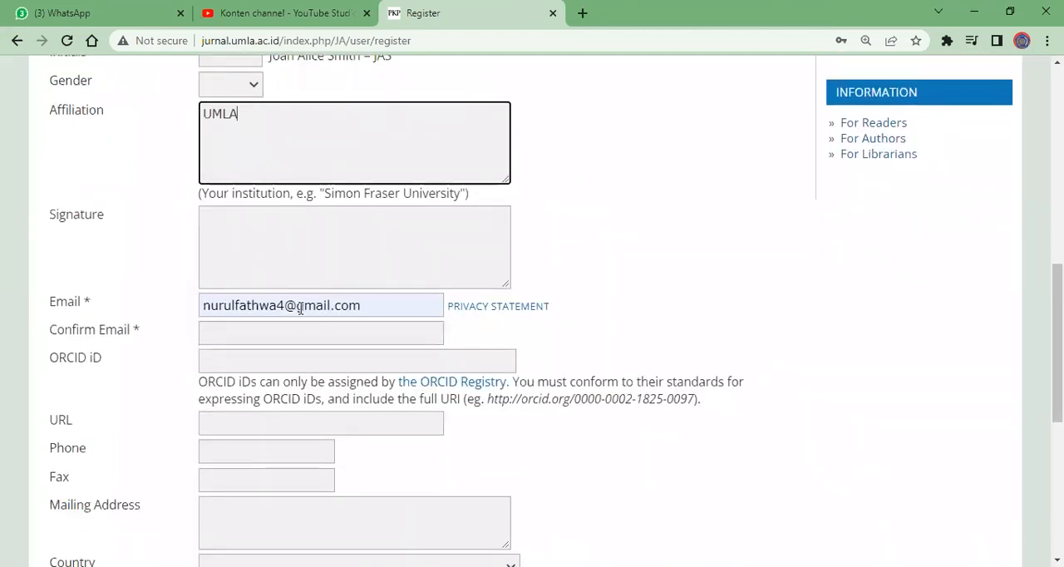
{"action": "left_click", "coordinate": [342, 332]}
{"action": "left_click_drag", "start_coordinate": [364, 305], "coordinate": [203, 305]}
{"action": "key", "text": "ctrl+c"}
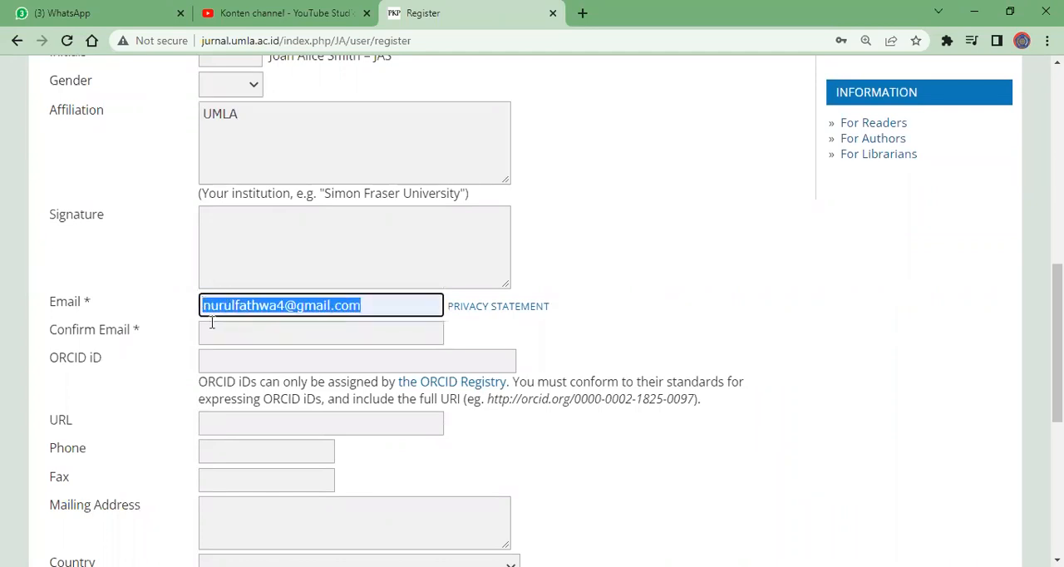
{"action": "left_click", "coordinate": [220, 331]}
{"action": "key", "text": "ctrl+v"}
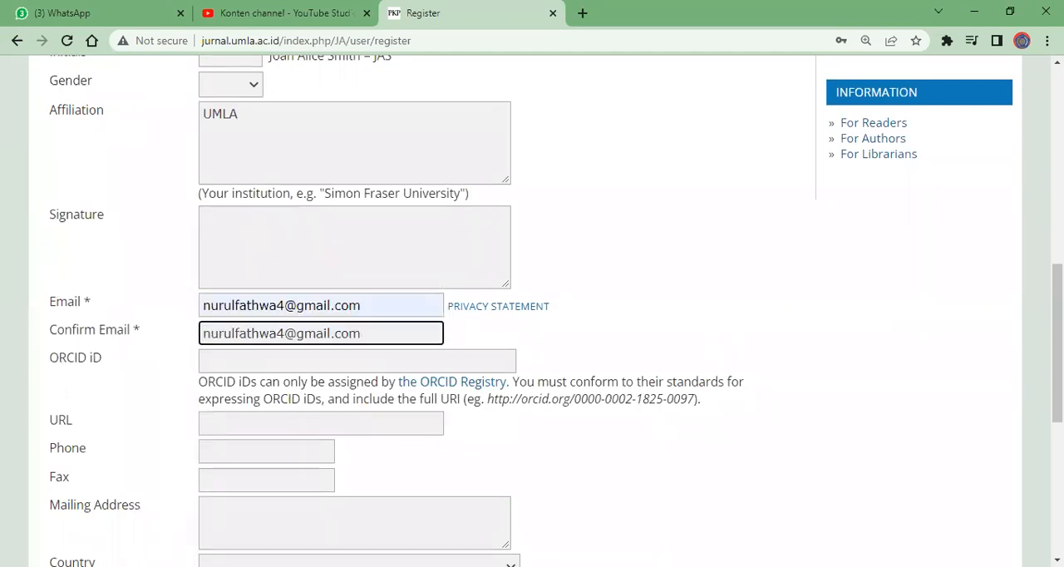
Select Bahasa Indonesia and English as working languages, submit the registration, and dismiss the browser's offer to save the password
{"action": "scroll", "coordinate": [219, 331], "scroll_direction": "down", "scroll_amount": 2}
{"action": "scroll", "coordinate": [532, 324], "scroll_direction": "down", "scroll_amount": 3}
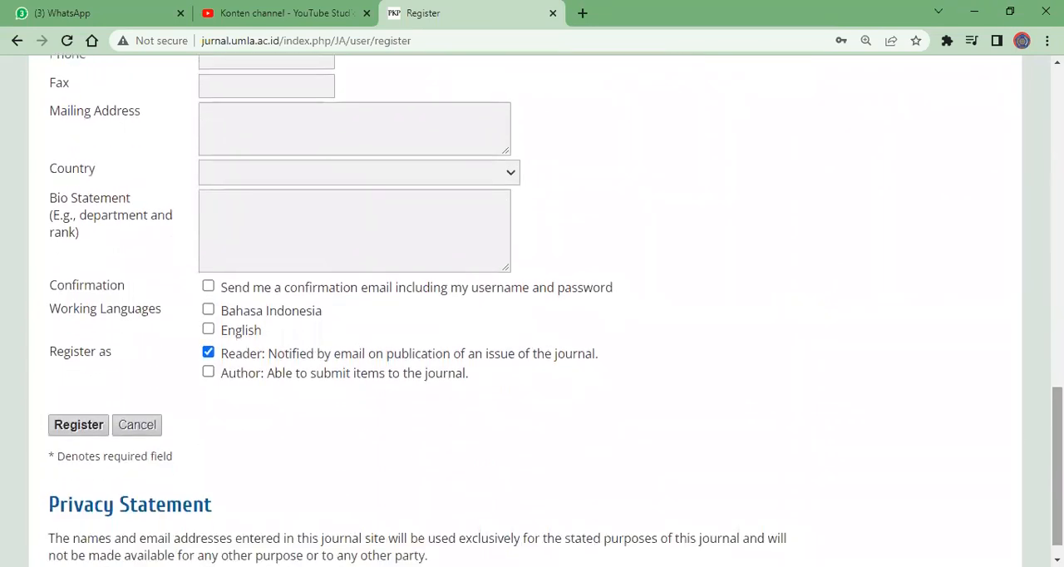
{"action": "left_click", "coordinate": [209, 310]}
{"action": "left_click", "coordinate": [208, 329]}
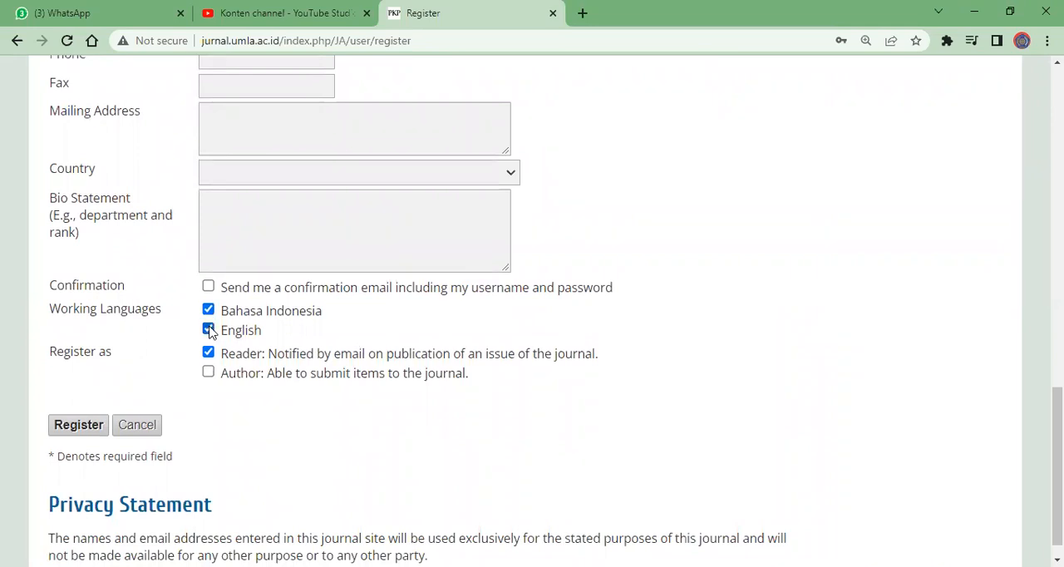
{"action": "left_click", "coordinate": [79, 433]}
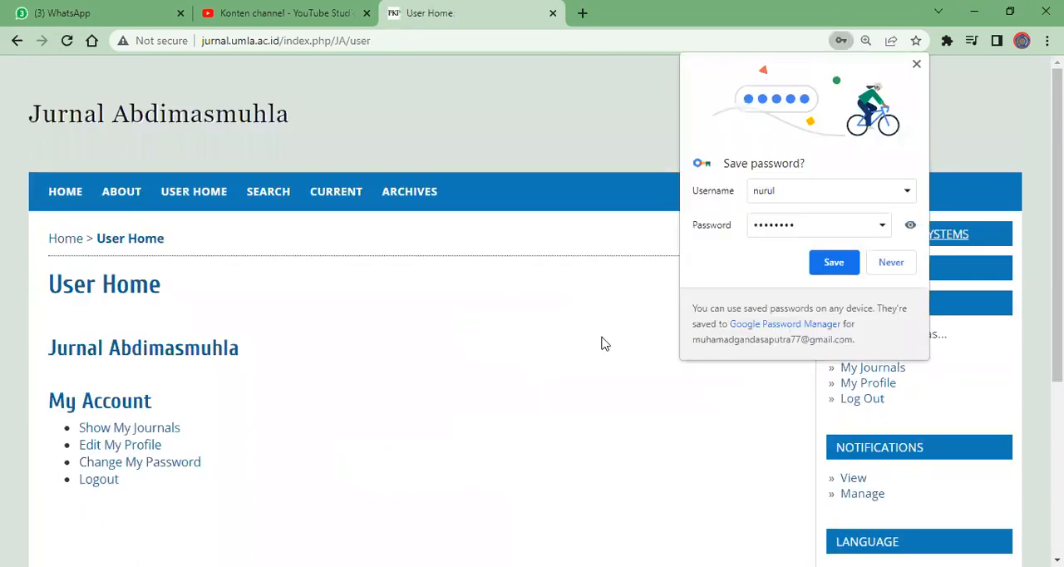
{"action": "left_click", "coordinate": [438, 390]}
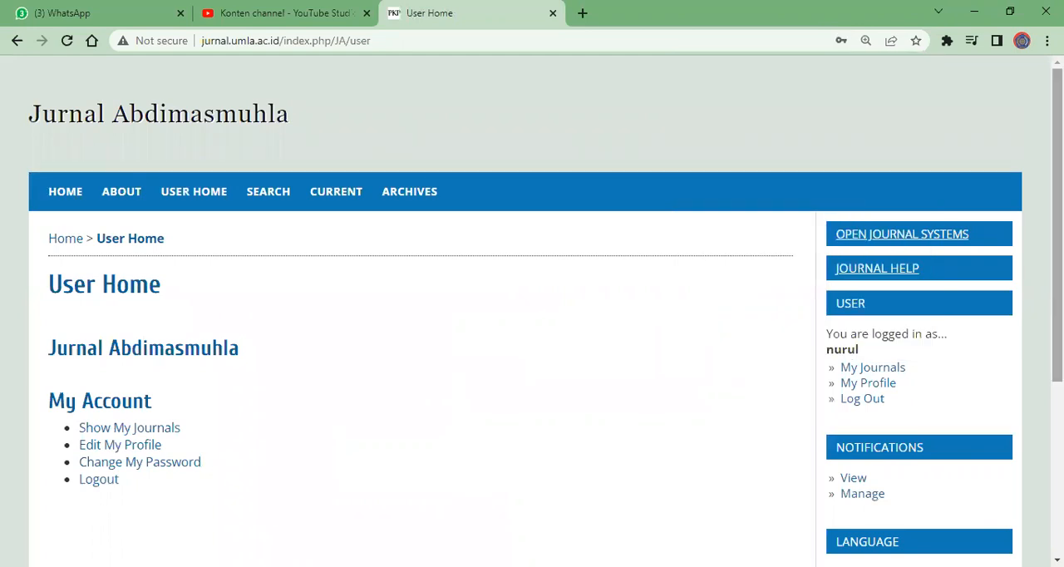
Review the new account's My Journals list and its Jurnal Abdimasmuhla user page for available roles
{"action": "mouse_move", "coordinate": [1057, 307]}
{"action": "left_mouse_down"}
{"action": "mouse_move", "coordinate": [1056, 387]}
{"action": "mouse_move", "coordinate": [1056, 307]}
{"action": "left_mouse_up"}
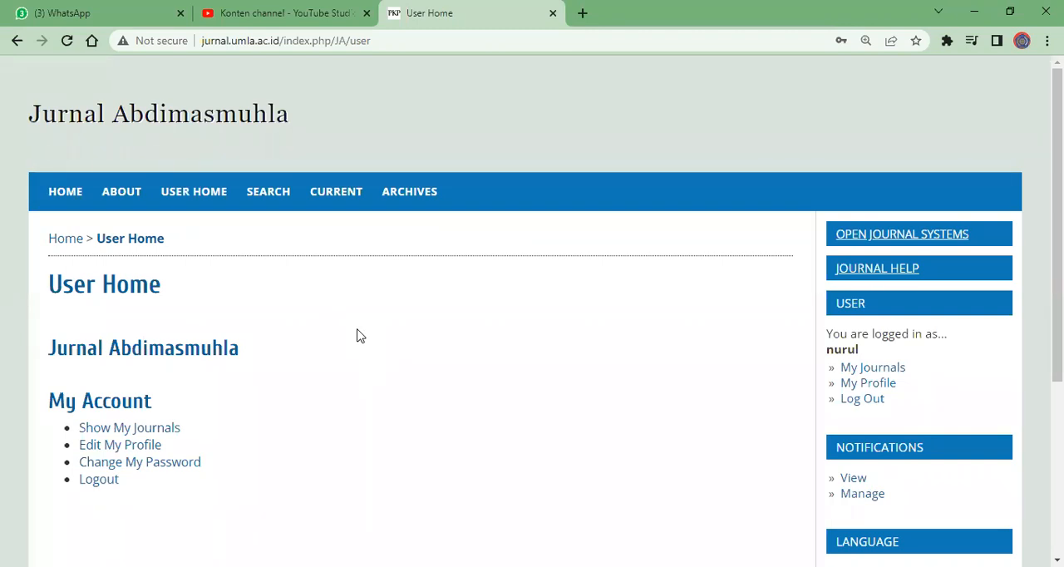
{"action": "left_click", "coordinate": [885, 374]}
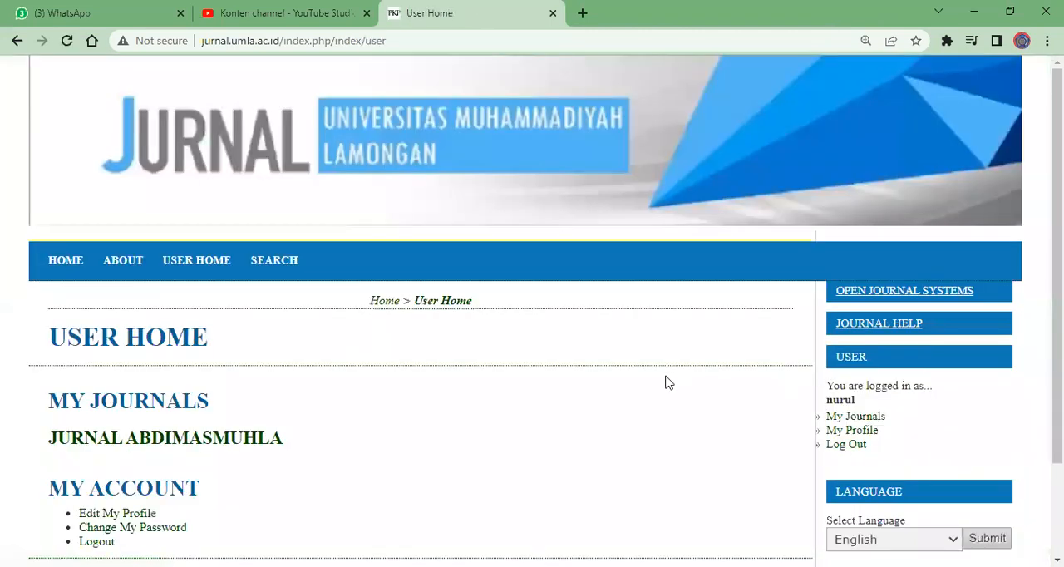
{"action": "scroll", "coordinate": [527, 429], "scroll_direction": "down", "scroll_amount": 2}
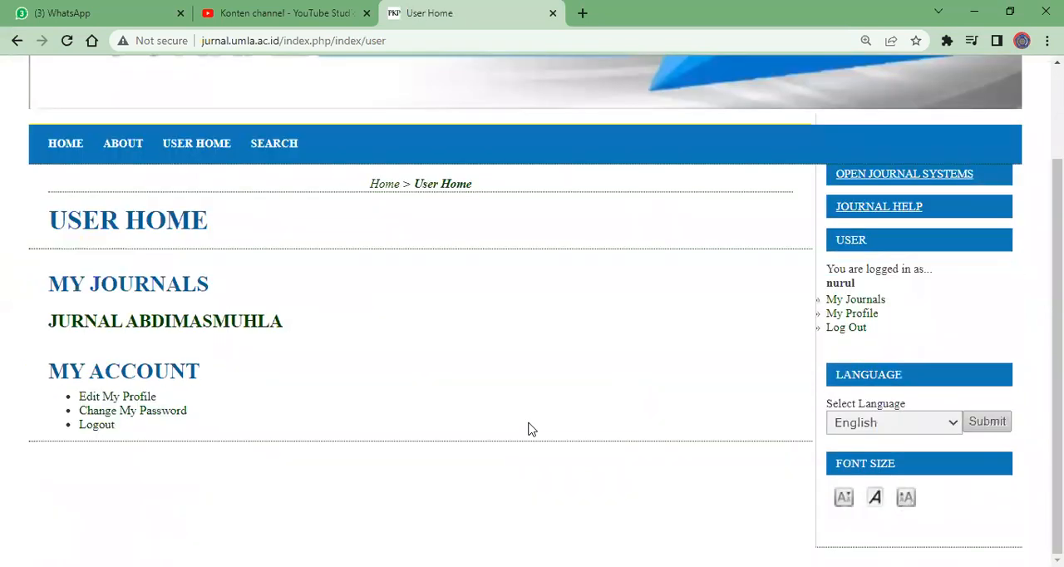
{"action": "scroll", "coordinate": [527, 429], "scroll_direction": "up", "scroll_amount": 1}
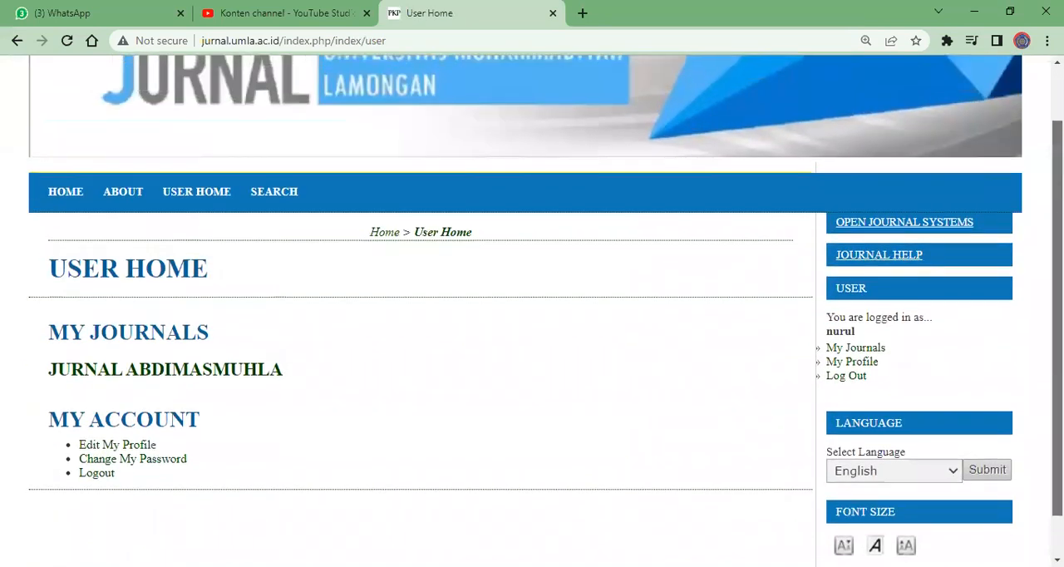
{"action": "scroll", "coordinate": [840, 347], "scroll_direction": "down", "scroll_amount": 1}
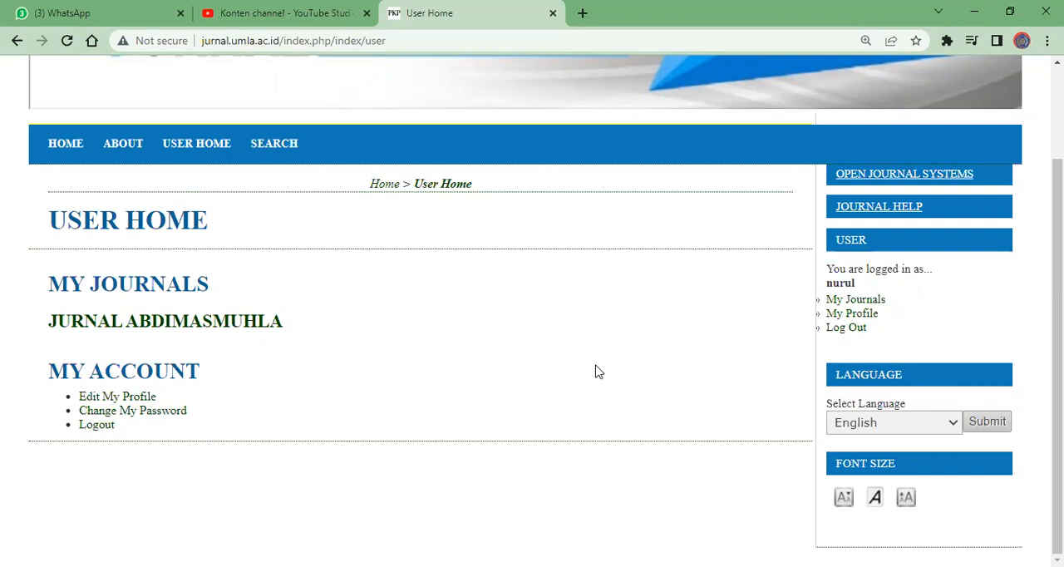
{"action": "left_click", "coordinate": [235, 327]}
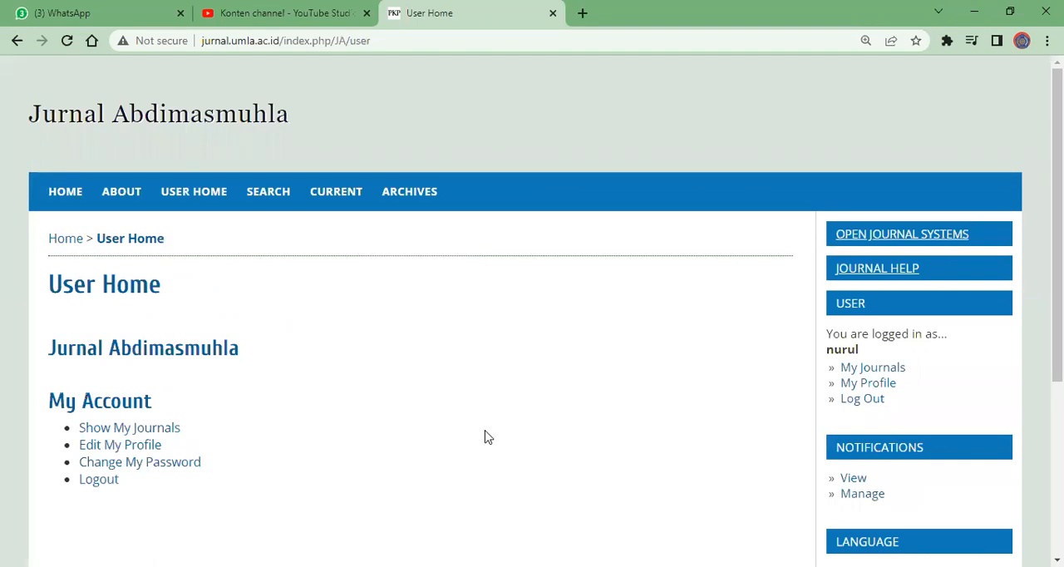
{"action": "scroll", "coordinate": [311, 404], "scroll_direction": "down", "scroll_amount": 3}
{"action": "scroll", "coordinate": [314, 405], "scroll_direction": "up", "scroll_amount": 3}
Log out of the new account and sign in with the section editor's saved username and password
{"action": "left_click", "coordinate": [869, 402]}
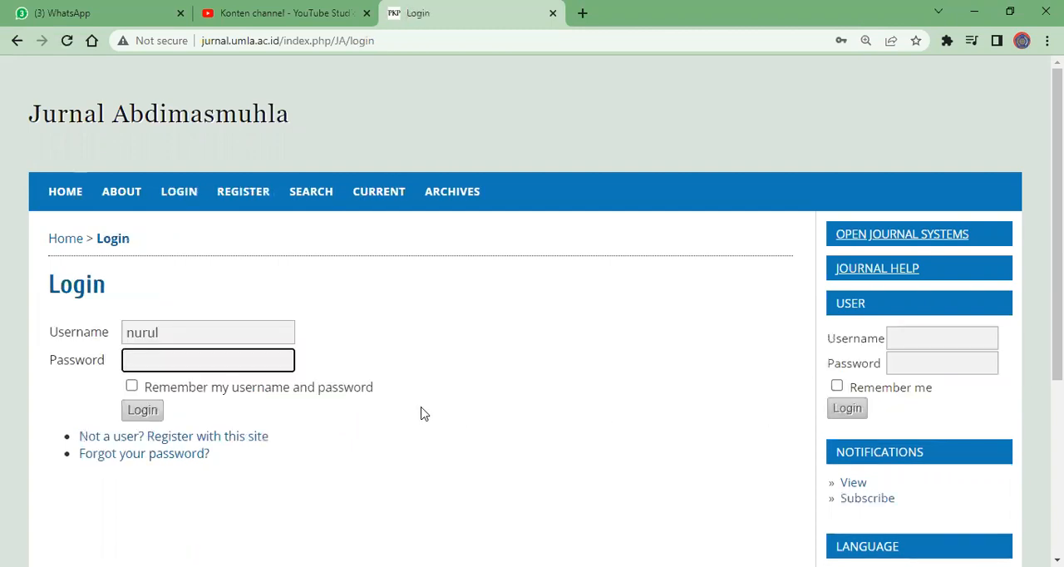
{"action": "left_click", "coordinate": [928, 343]}
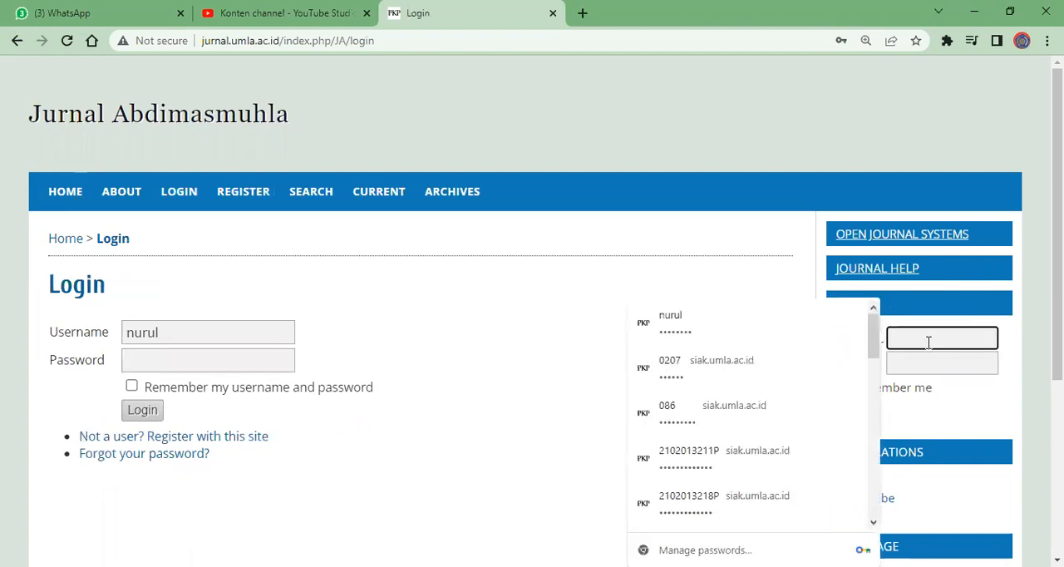
{"action": "left_click_drag", "start_coordinate": [878, 356], "coordinate": [875, 391]}
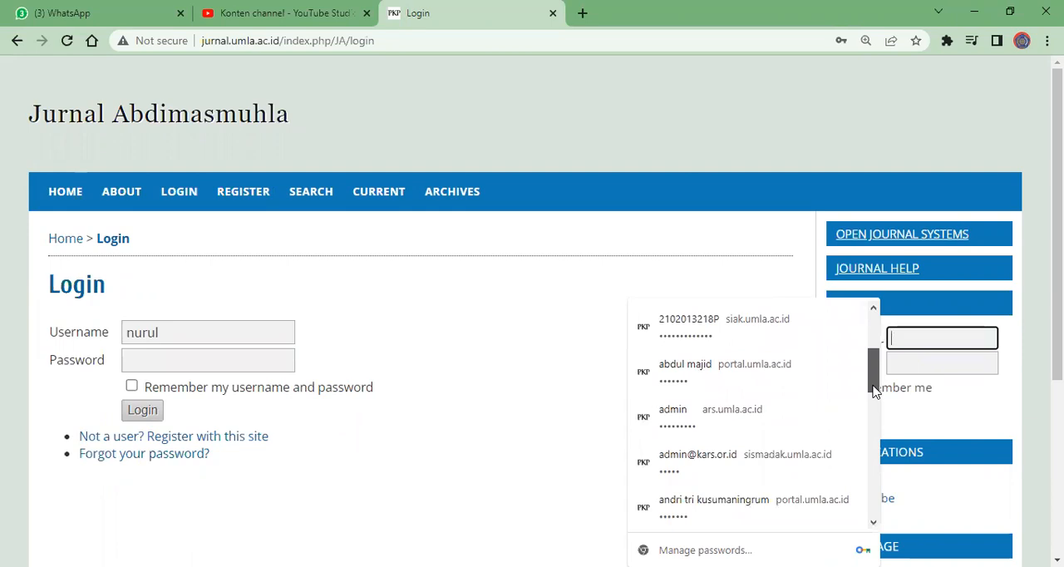
{"action": "left_click", "coordinate": [941, 340]}
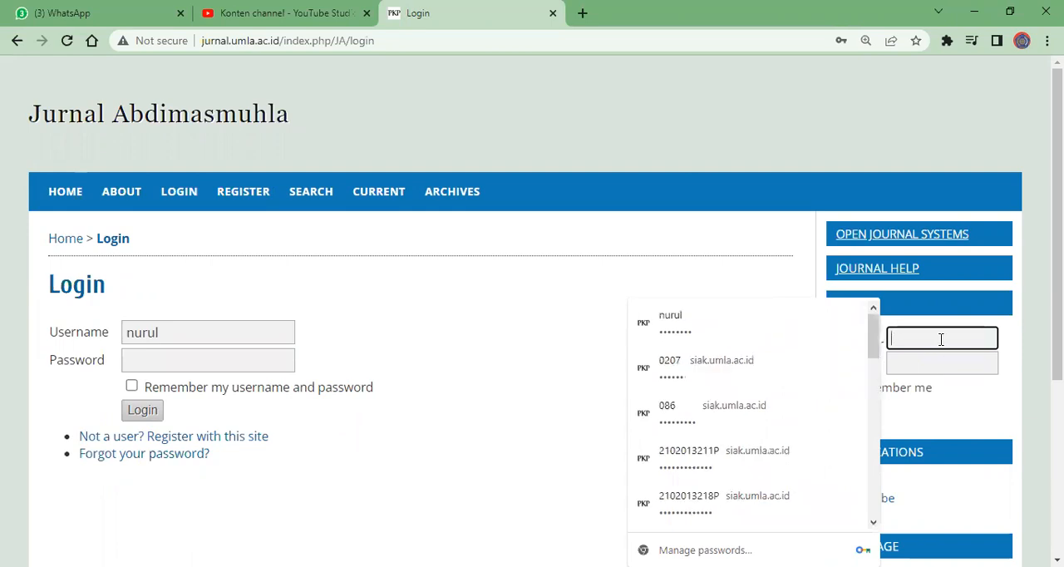
{"action": "type", "text": "saputra"}
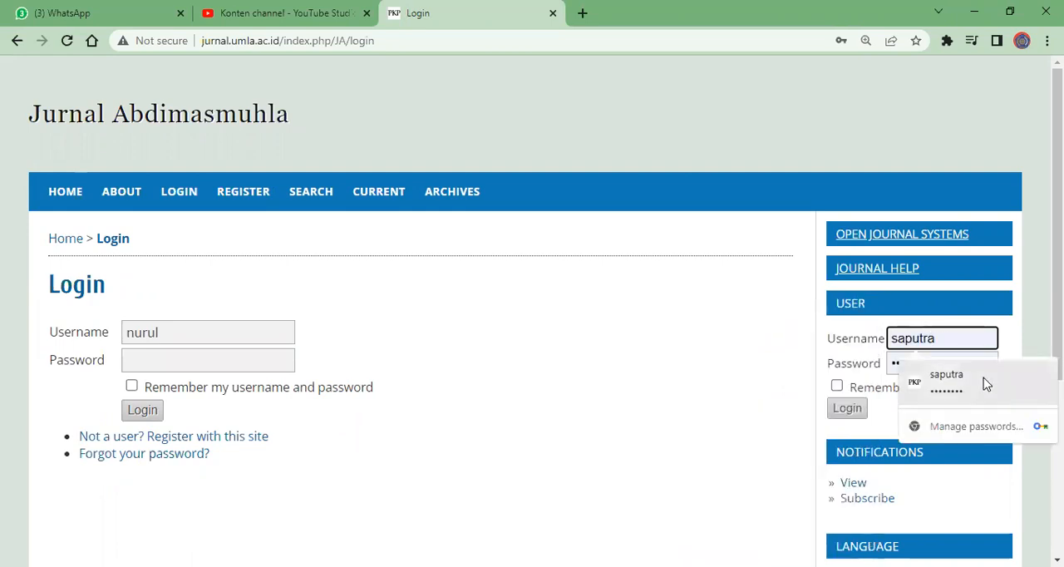
{"action": "left_click", "coordinate": [917, 382]}
{"action": "left_click", "coordinate": [845, 420]}
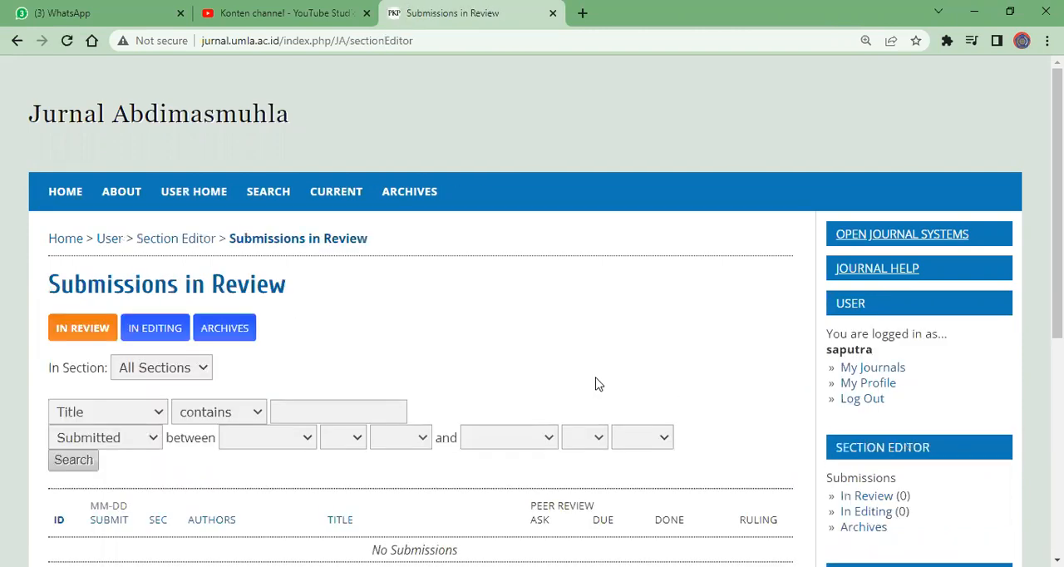
Examine the roles and submission options listed under My Journals for Jurnal Abdimasmuhla and Journal of Health Care
{"action": "left_click", "coordinate": [855, 374]}
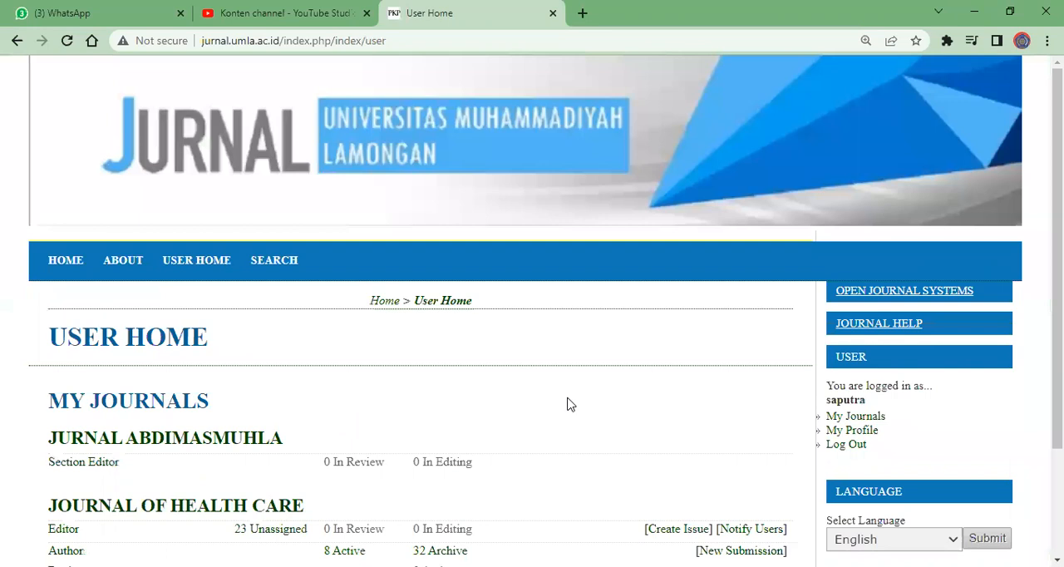
{"action": "scroll", "coordinate": [701, 434], "scroll_direction": "down", "scroll_amount": 2}
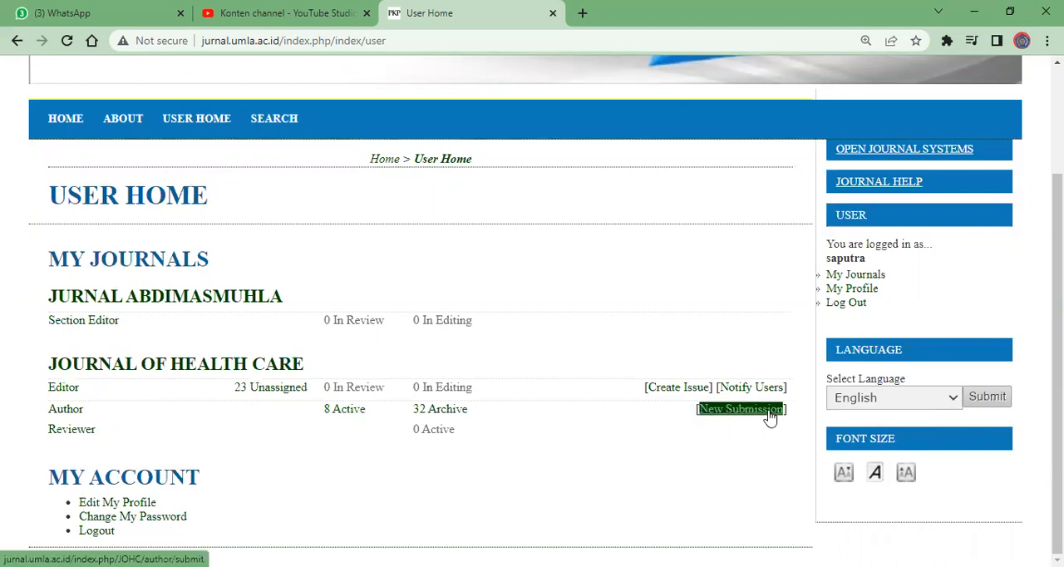
{"action": "left_click", "coordinate": [878, 276]}
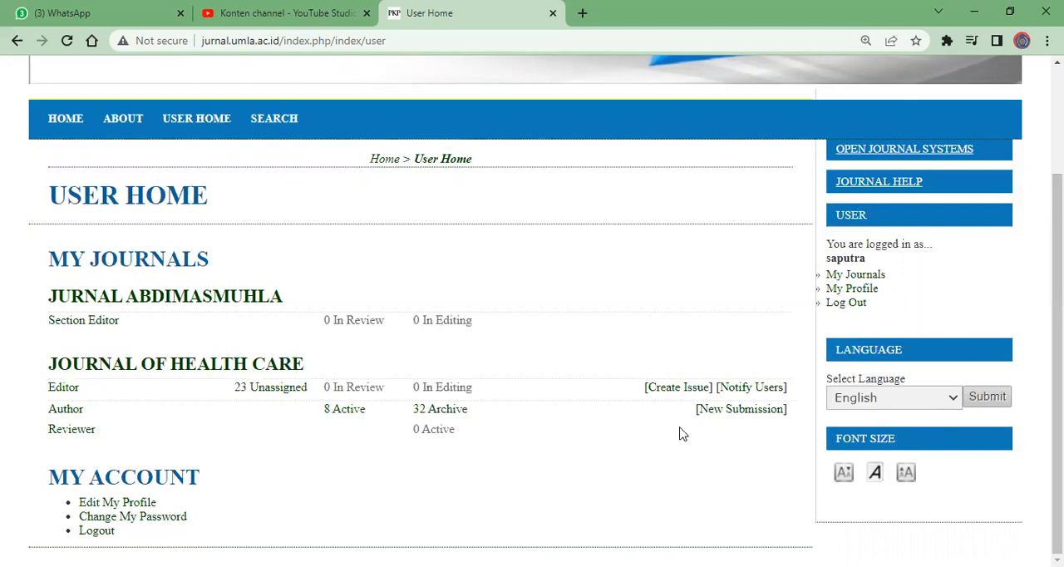
{"action": "left_click", "coordinate": [220, 299]}
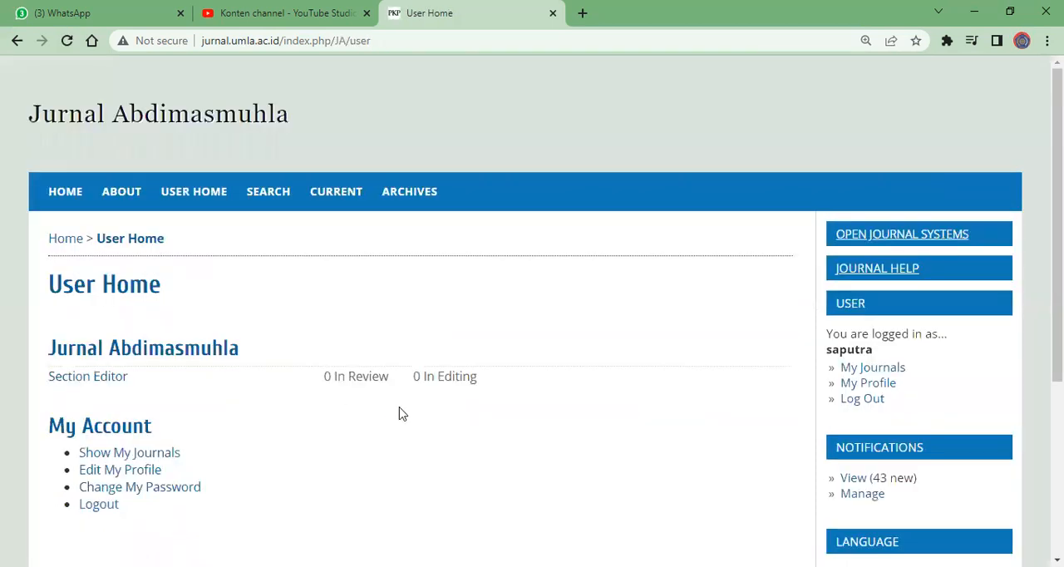
{"action": "left_click", "coordinate": [894, 369]}
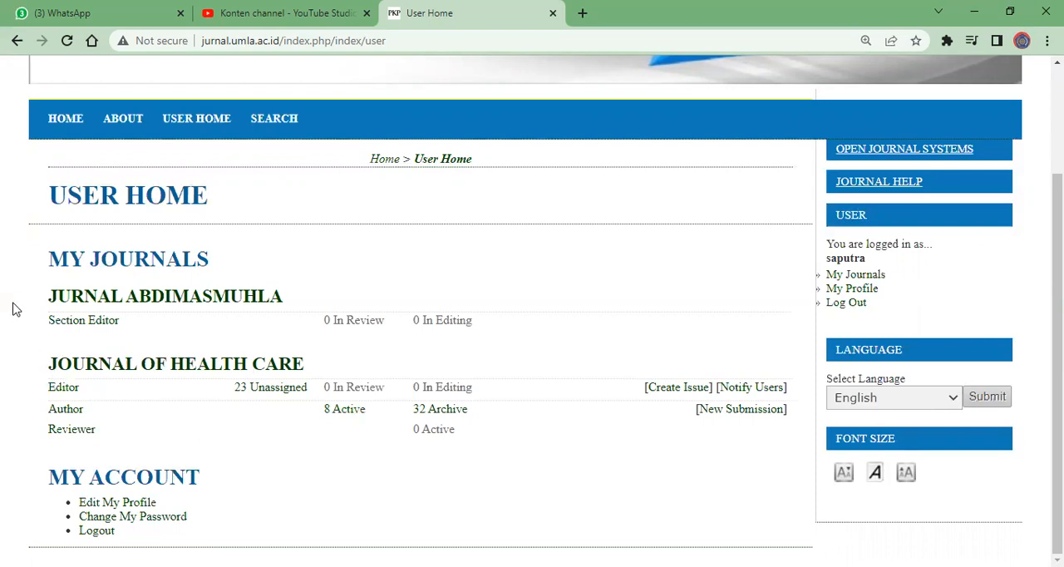
{"action": "left_click", "coordinate": [92, 299]}
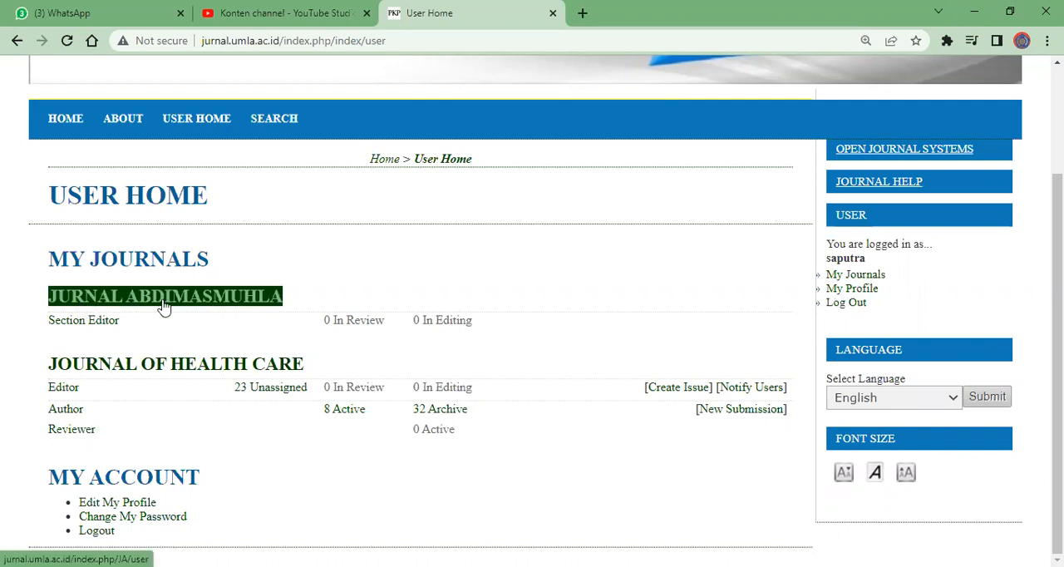
Log out and sign in with the saved username and password of the account holding Jurnal Abdimasmuhla's Editor and Author roles
{"action": "left_click", "coordinate": [852, 303]}
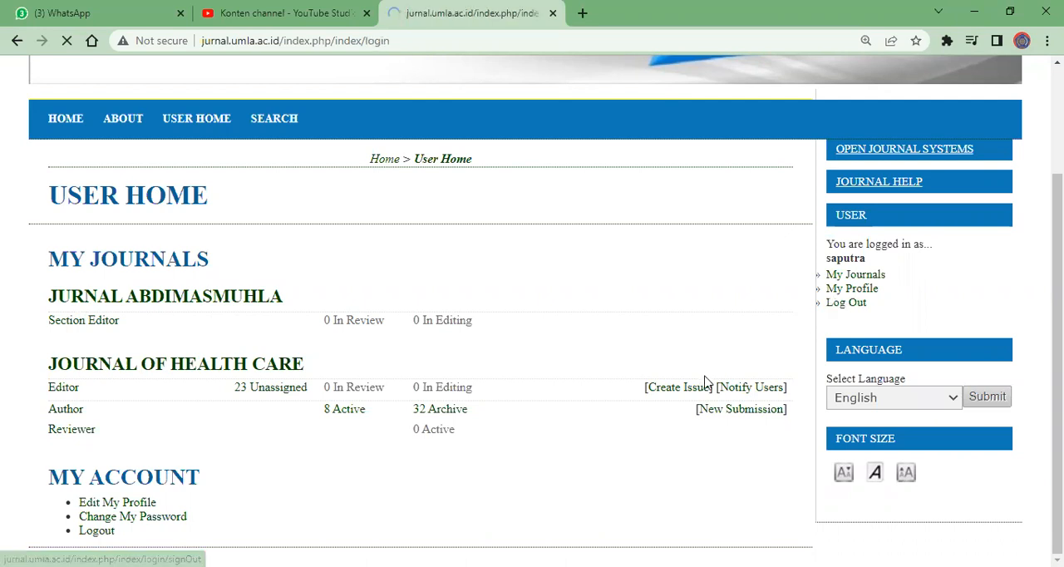
{"action": "left_click", "coordinate": [928, 393]}
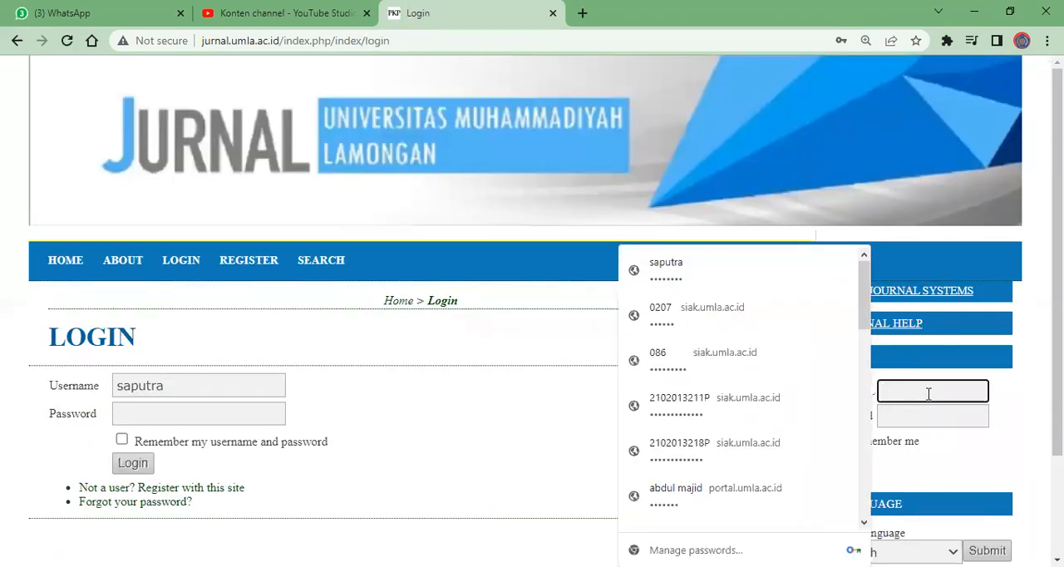
{"action": "type", "text": "diastiara_20"}
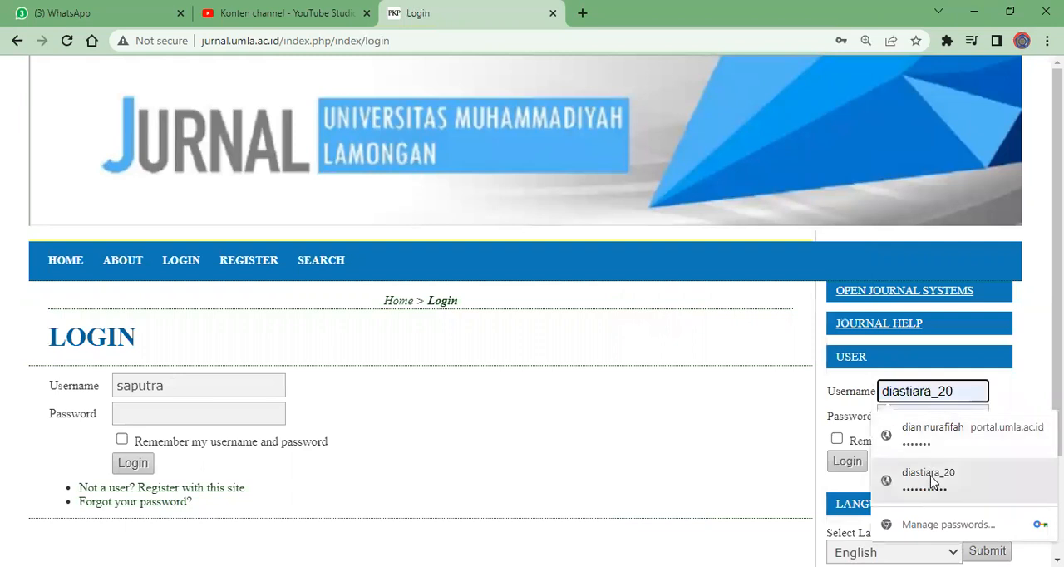
{"action": "left_click", "coordinate": [922, 480]}
{"action": "left_click", "coordinate": [856, 465]}
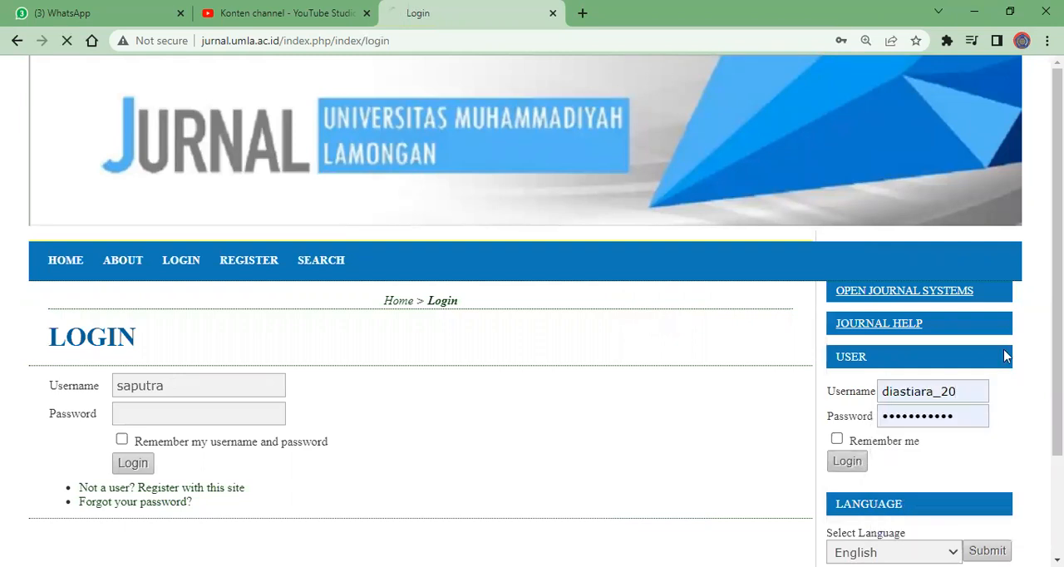
Start a new submission as Author in Jurnal Abdimasmuhla and check off all six Submission Checklist items
{"action": "scroll", "coordinate": [1055, 333], "scroll_direction": "down", "scroll_amount": 1}
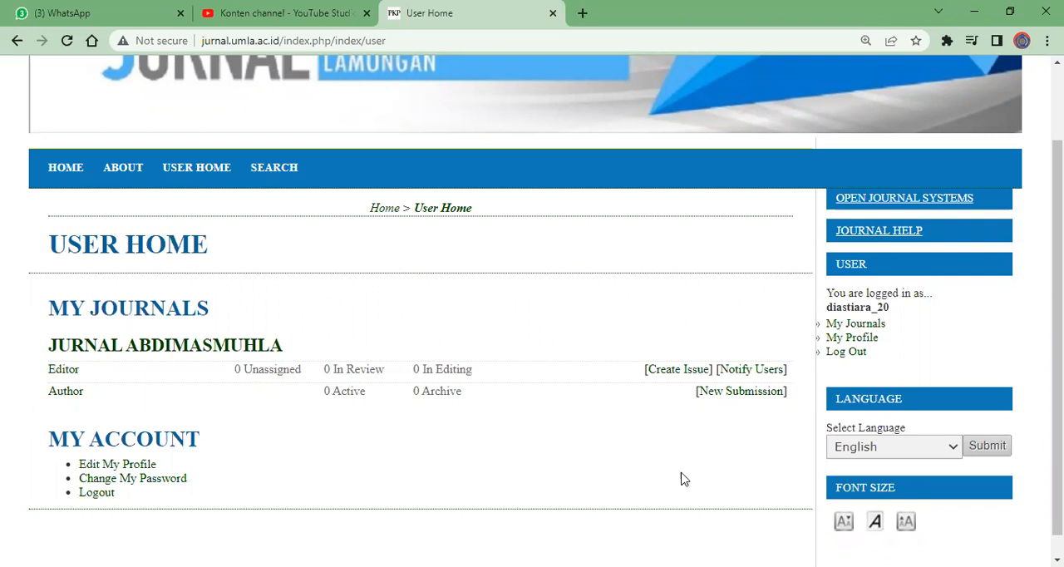
{"action": "left_click", "coordinate": [742, 392]}
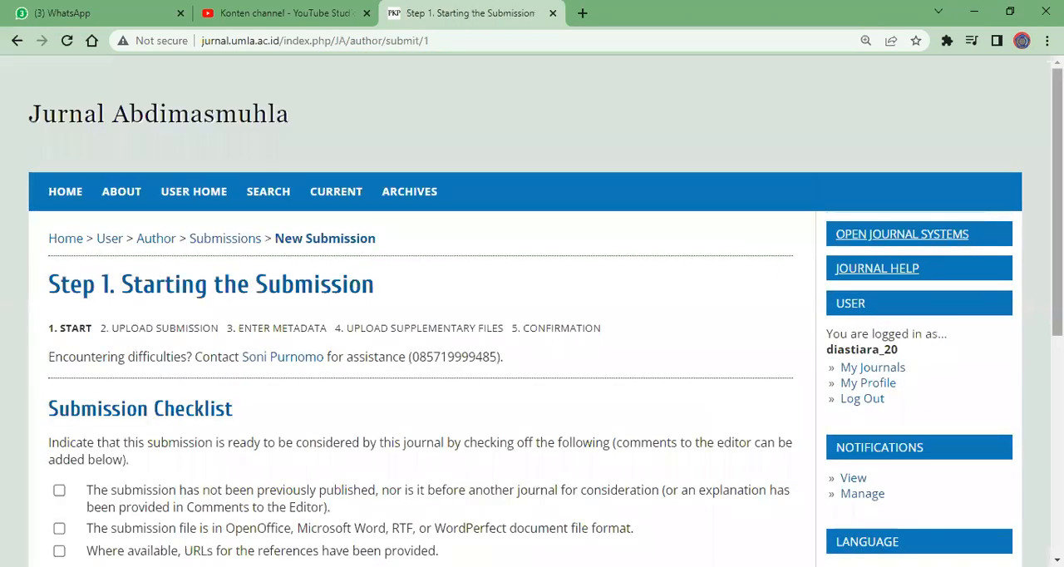
{"action": "scroll", "coordinate": [532, 310], "scroll_direction": "down", "scroll_amount": 3}
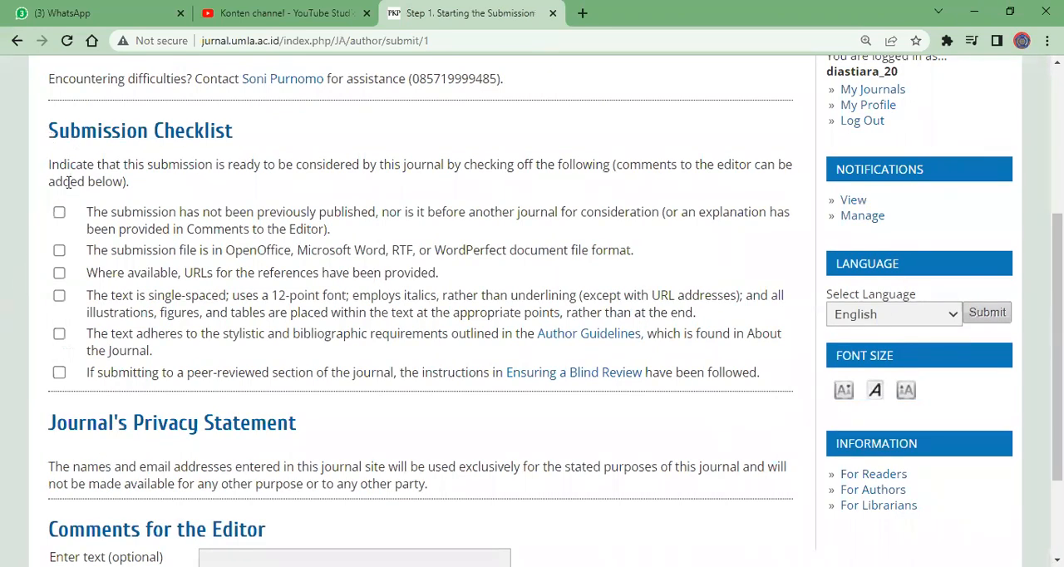
{"action": "left_click", "coordinate": [59, 213]}
{"action": "left_click", "coordinate": [60, 252]}
{"action": "left_click", "coordinate": [60, 274]}
{"action": "left_click", "coordinate": [59, 296]}
{"action": "left_click", "coordinate": [59, 333]}
{"action": "left_click", "coordinate": [59, 374]}
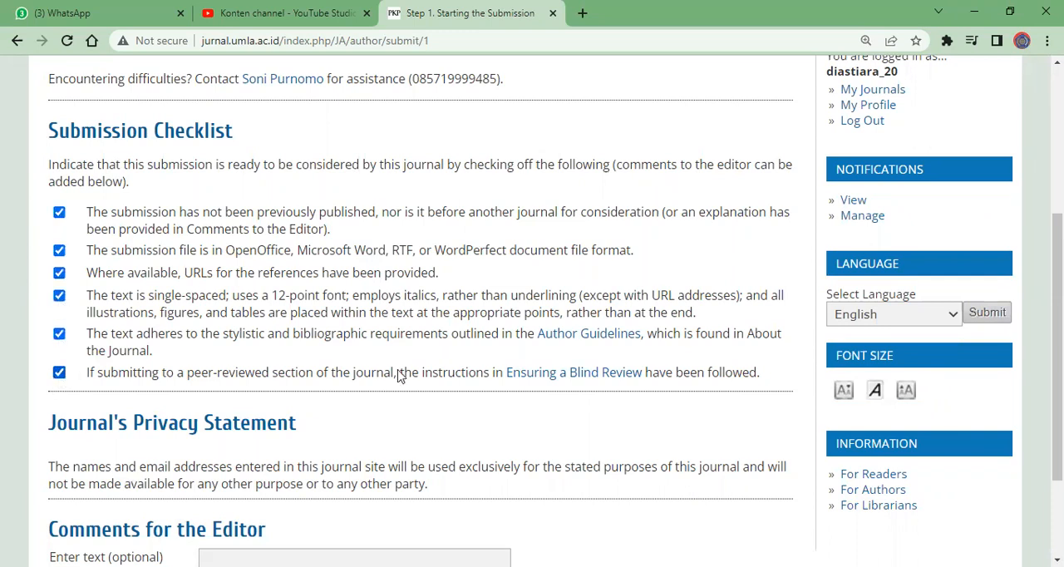
Leave the editor comments empty, save Step 1, and continue to Step 2, Uploading the Submission
{"action": "scroll", "coordinate": [399, 374], "scroll_direction": "down", "scroll_amount": 2}
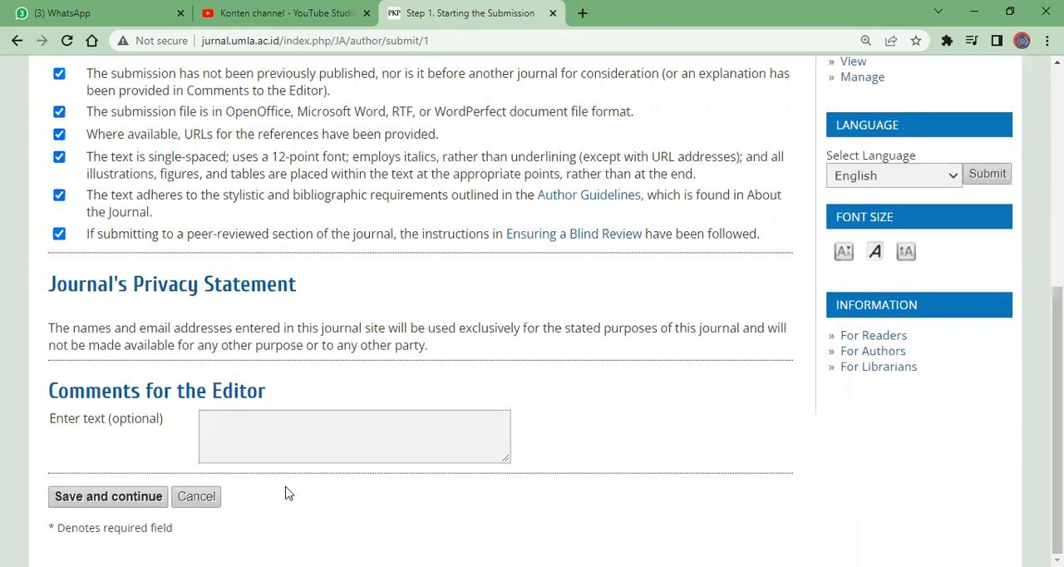
{"action": "left_click", "coordinate": [74, 498]}
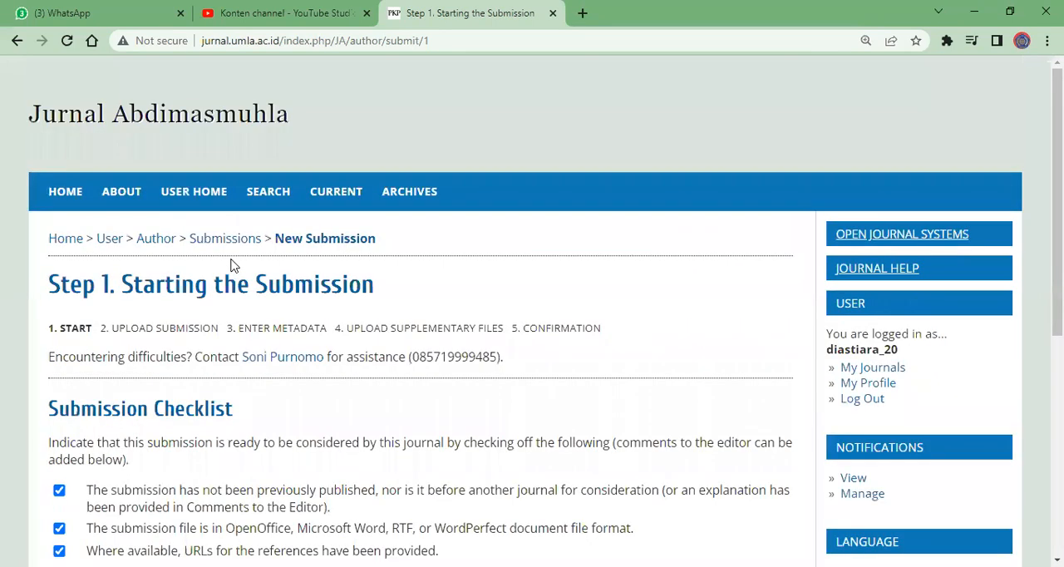
{"action": "scroll", "coordinate": [231, 259], "scroll_direction": "down", "scroll_amount": 5}
{"action": "scroll", "coordinate": [207, 265], "scroll_direction": "up", "scroll_amount": 5}
{"action": "scroll", "coordinate": [190, 279], "scroll_direction": "down", "scroll_amount": 5}
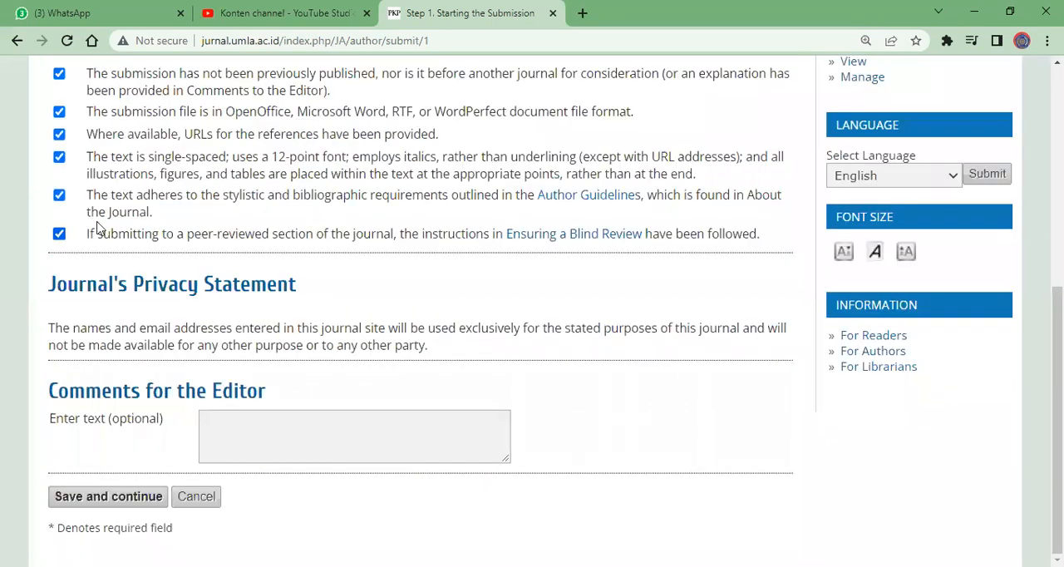
{"action": "left_click", "coordinate": [127, 500]}
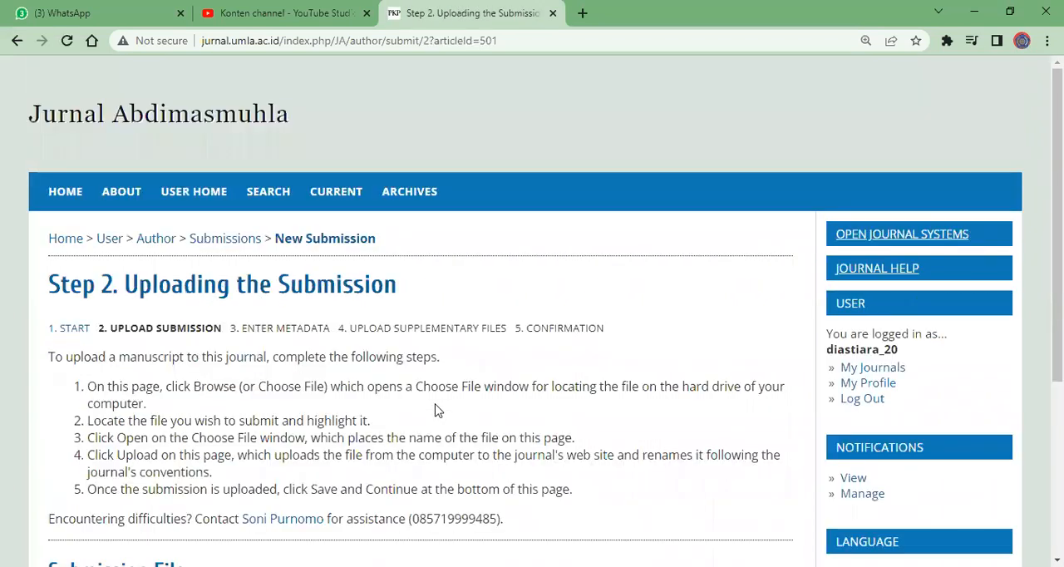
Choose the Word document JURNAL PENGABMAS PELATIHAN GURU (1) from Downloads as the submission file
{"action": "scroll", "coordinate": [437, 410], "scroll_direction": "down", "scroll_amount": 3}
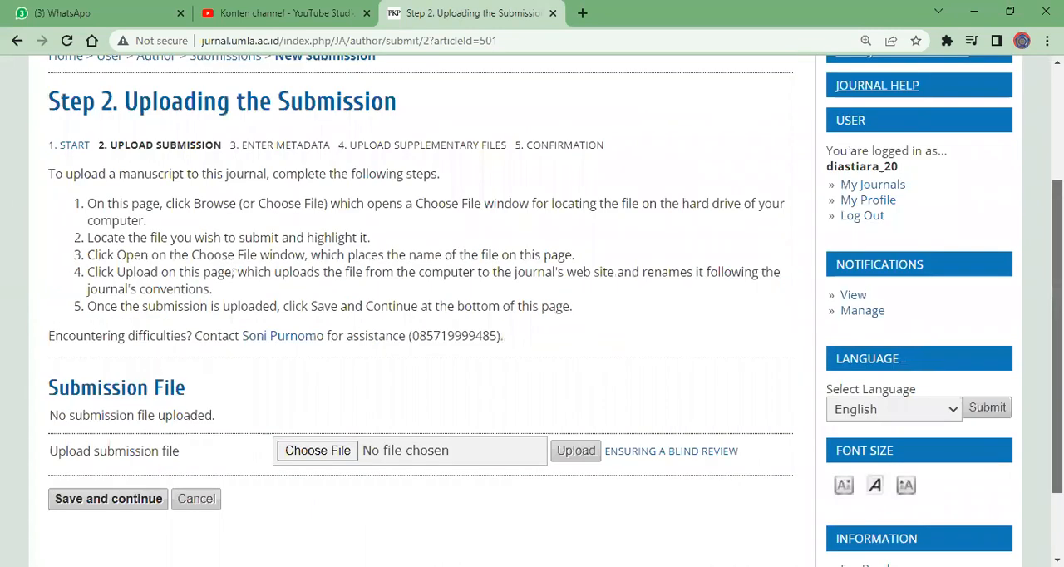
{"action": "left_click_drag", "start_coordinate": [1060, 375], "coordinate": [1060, 394]}
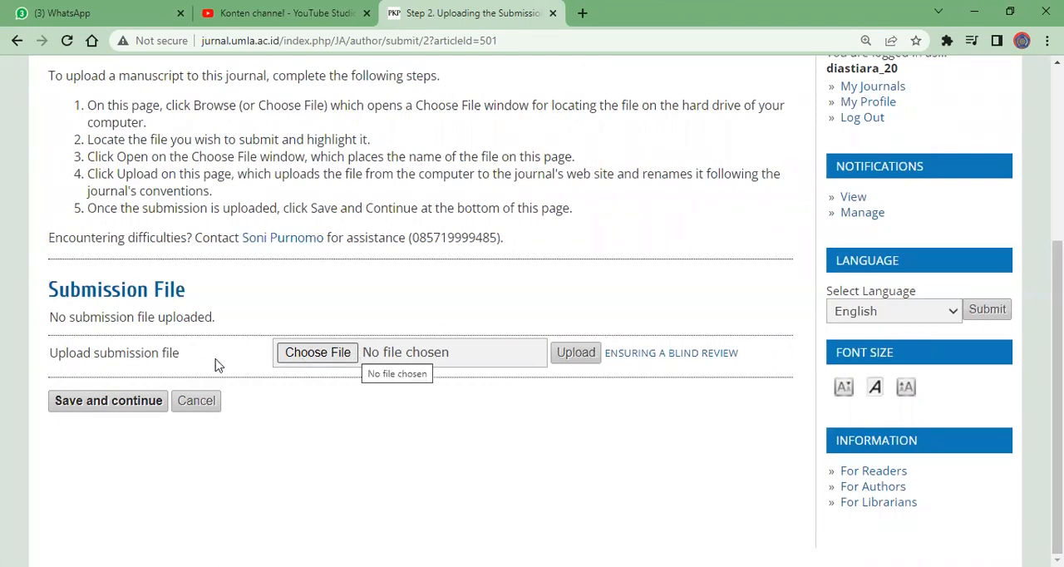
{"action": "left_click", "coordinate": [330, 355]}
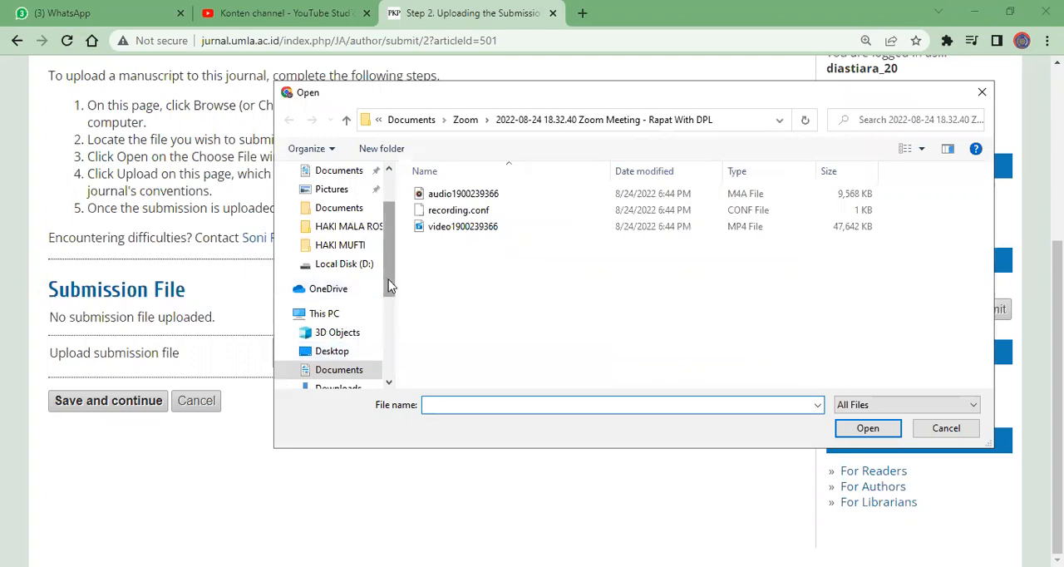
{"action": "left_click_drag", "start_coordinate": [389, 279], "coordinate": [388, 252]}
{"action": "left_click", "coordinate": [349, 222]}
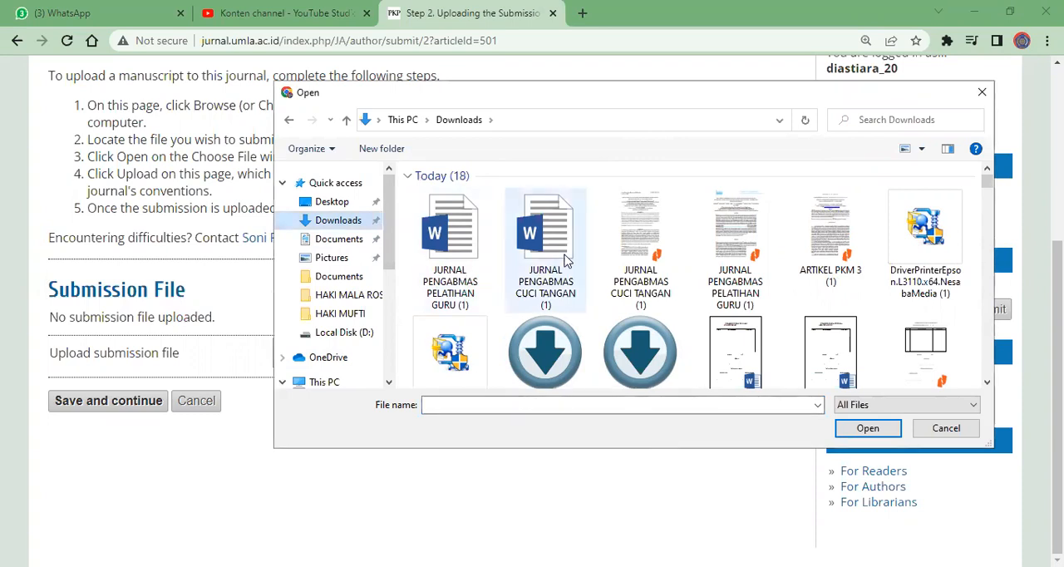
{"action": "left_click", "coordinate": [465, 233]}
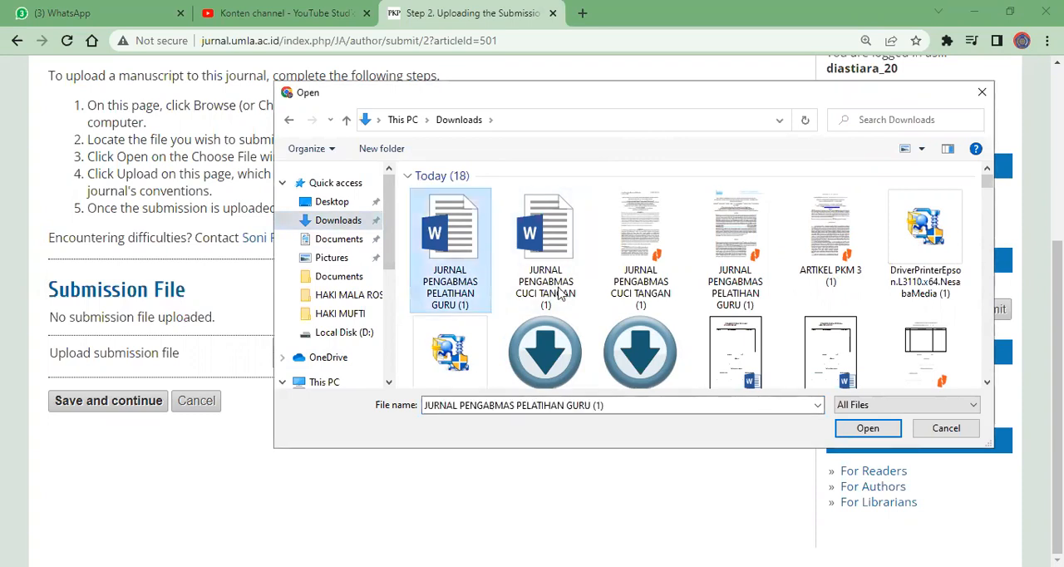
{"action": "left_click", "coordinate": [868, 428]}
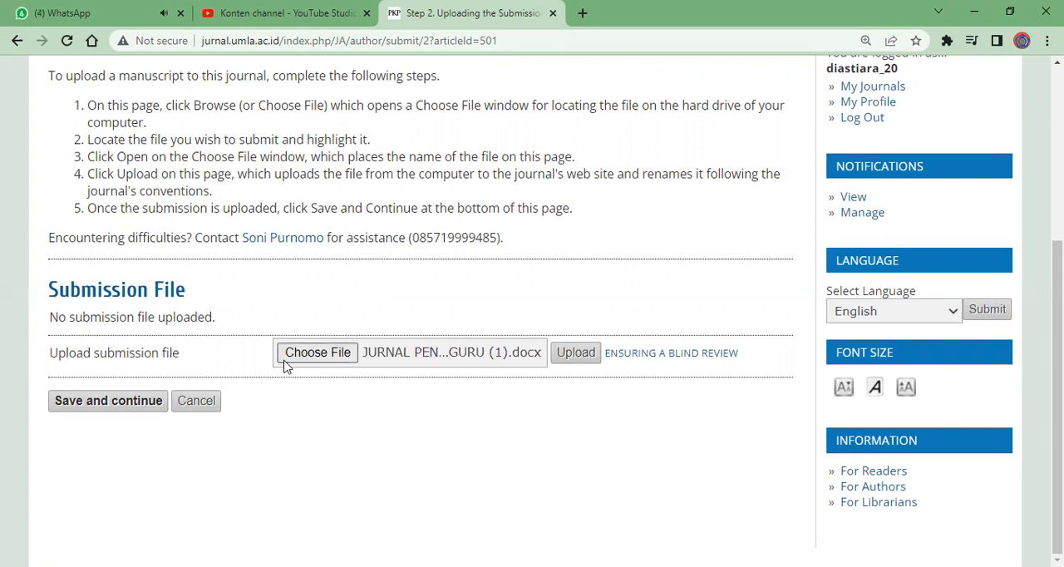
Upload the chosen submission file, save Step 2, and continue to Step 3, Entering the Submission's Metadata
{"action": "left_click", "coordinate": [576, 353]}
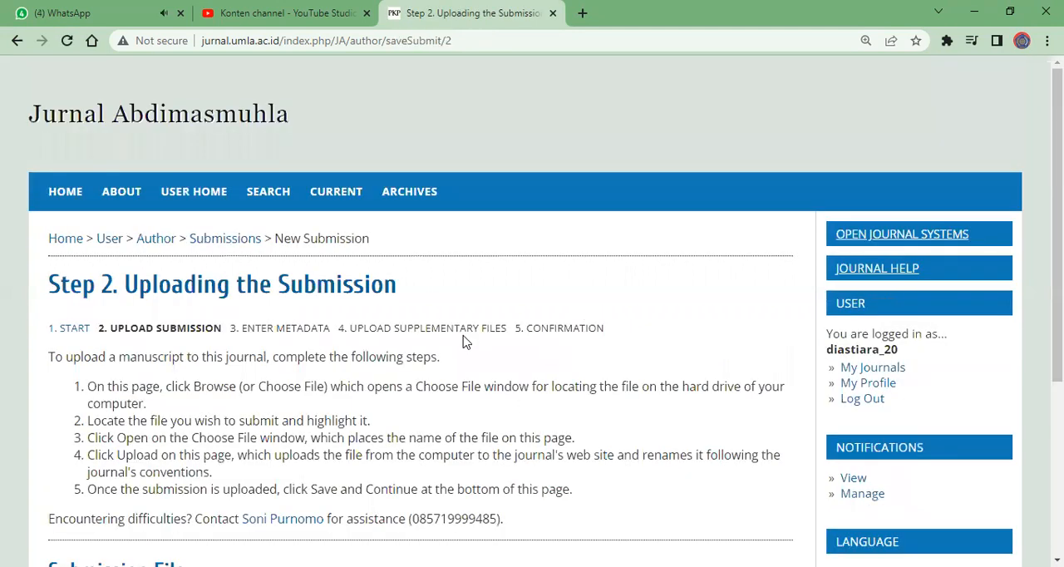
{"action": "scroll", "coordinate": [465, 341], "scroll_direction": "down", "scroll_amount": 3}
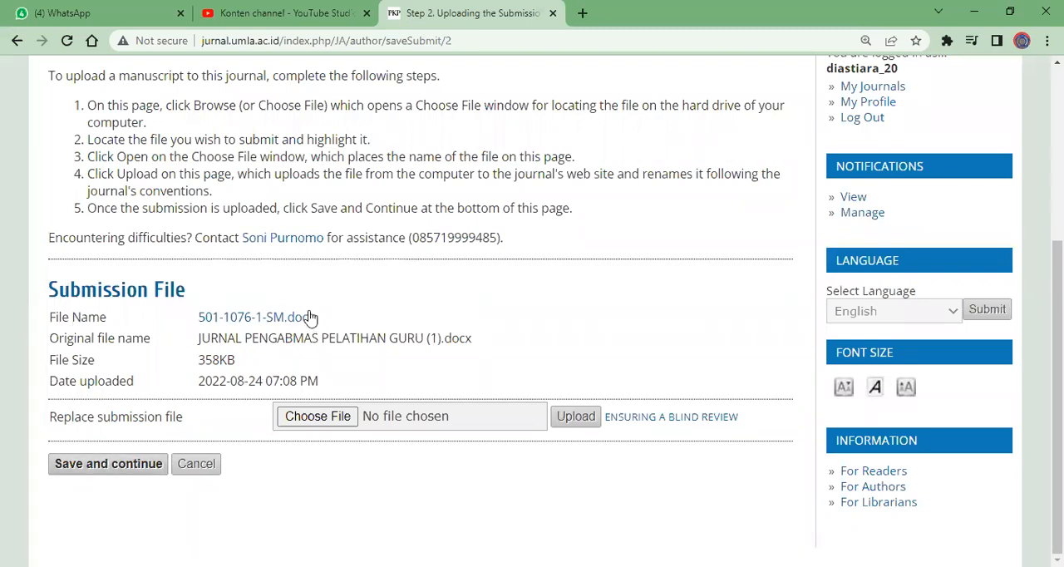
{"action": "left_click", "coordinate": [127, 466]}
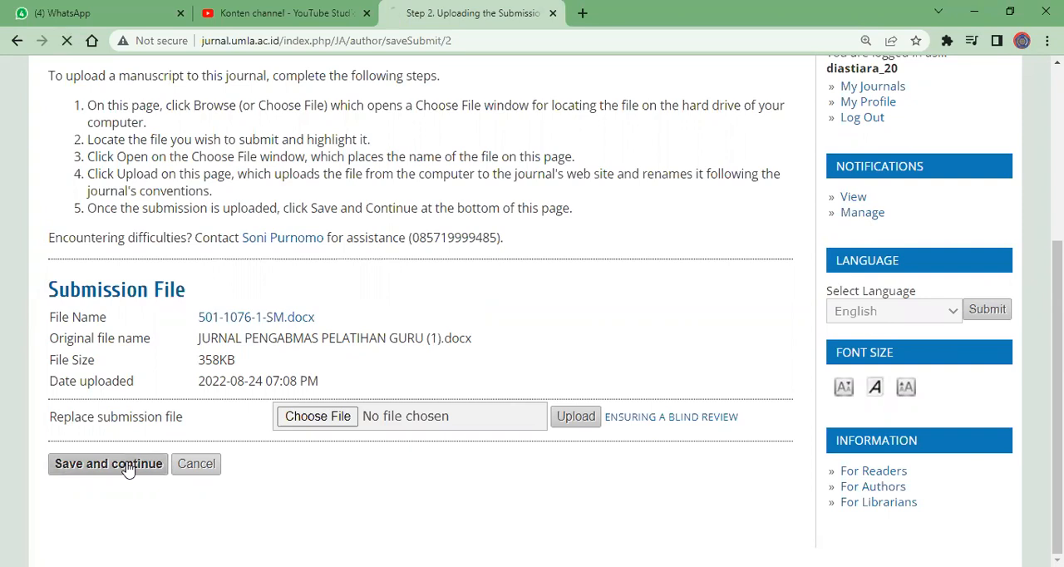
Examine the first author's details in Step 3, from the name and email fields through affiliation, country and Bio Statement
{"action": "scroll", "coordinate": [425, 403], "scroll_direction": "down", "scroll_amount": 6}
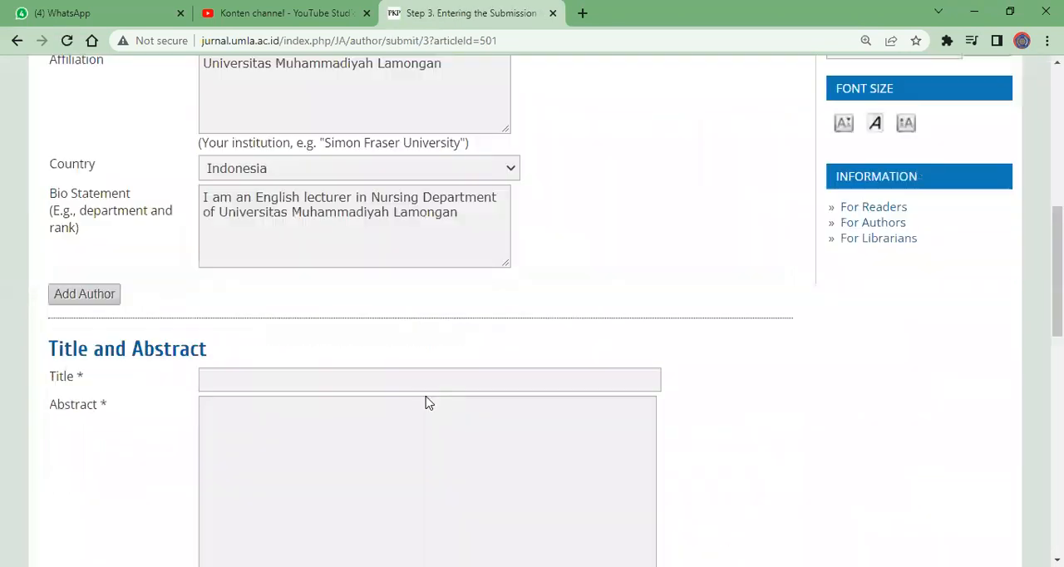
{"action": "scroll", "coordinate": [427, 401], "scroll_direction": "up", "scroll_amount": 6}
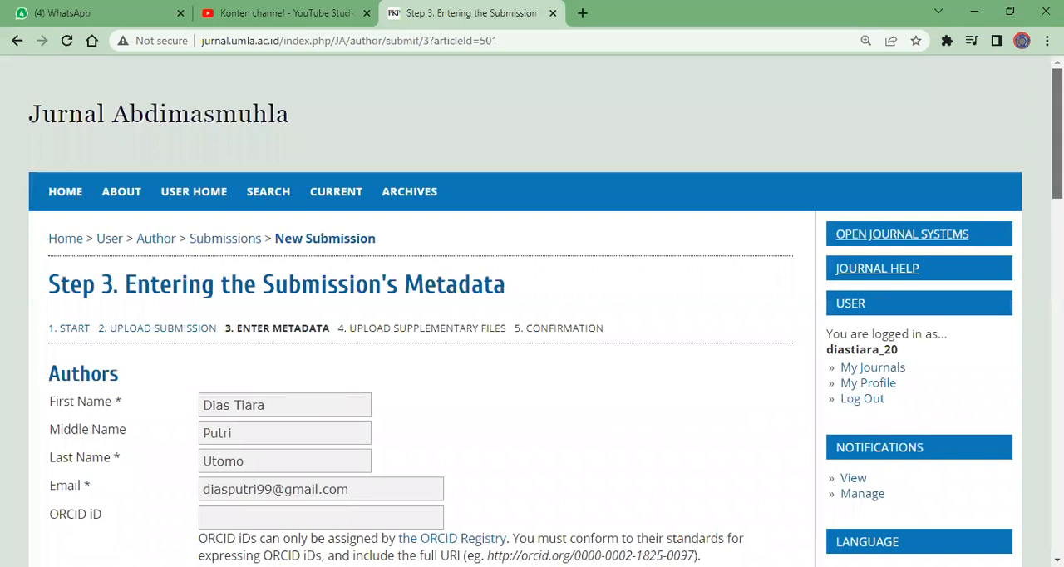
{"action": "scroll", "coordinate": [532, 333], "scroll_direction": "down", "scroll_amount": 2}
{"action": "scroll", "coordinate": [422, 324], "scroll_direction": "up", "scroll_amount": 1}
{"action": "scroll", "coordinate": [422, 324], "scroll_direction": "down", "scroll_amount": 1}
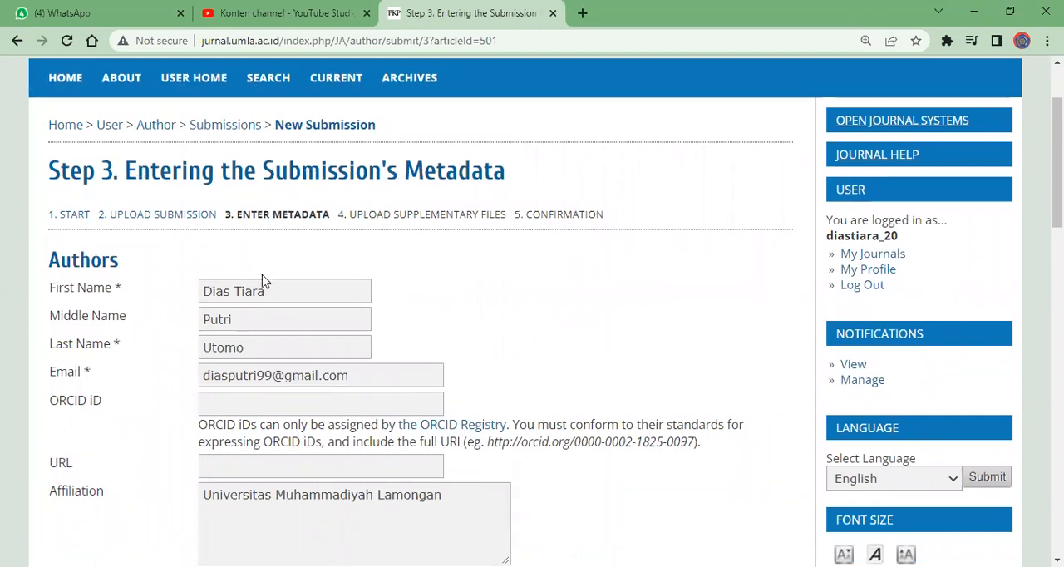
{"action": "mouse_move", "coordinate": [1058, 162]}
{"action": "left_mouse_down"}
{"action": "mouse_move", "coordinate": [1058, 148]}
{"action": "mouse_move", "coordinate": [1058, 176]}
{"action": "left_mouse_up"}
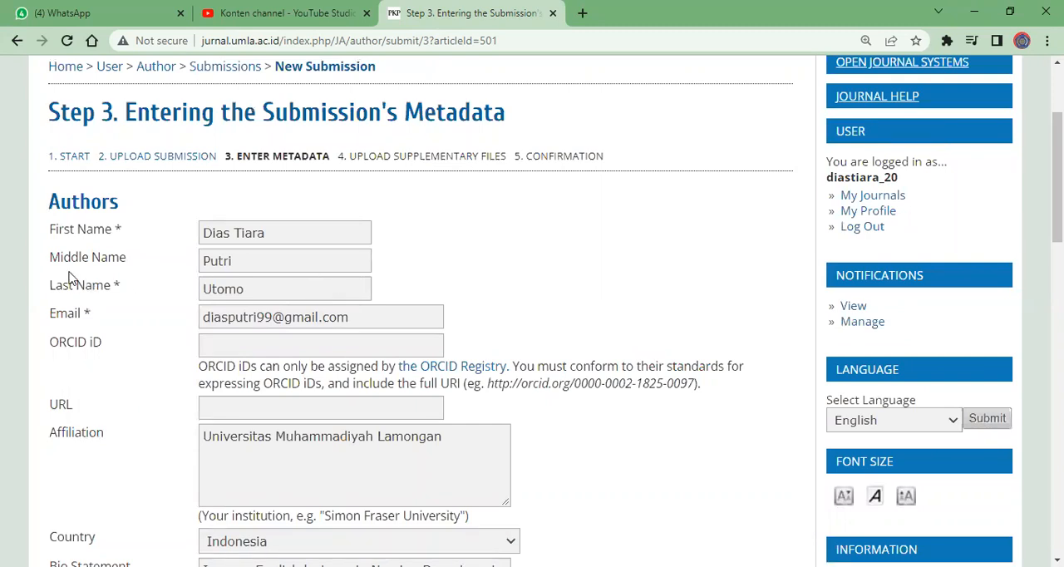
{"action": "mouse_move", "coordinate": [1057, 175]}
{"action": "left_mouse_down"}
{"action": "mouse_move", "coordinate": [1058, 228]}
{"action": "mouse_move", "coordinate": [1057, 169]}
{"action": "left_mouse_up"}
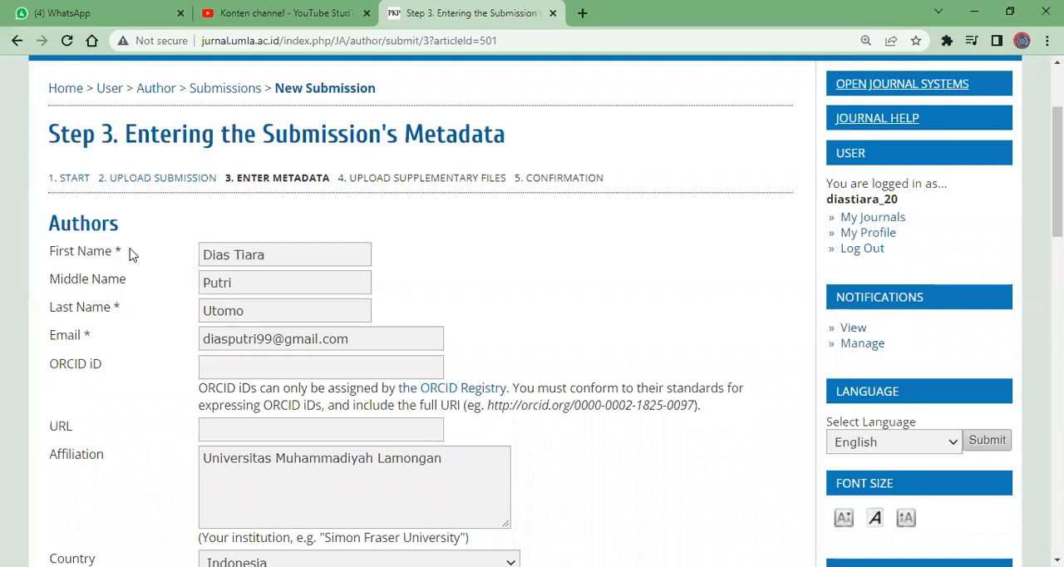
{"action": "left_click", "coordinate": [203, 255]}
{"action": "left_click", "coordinate": [207, 262]}
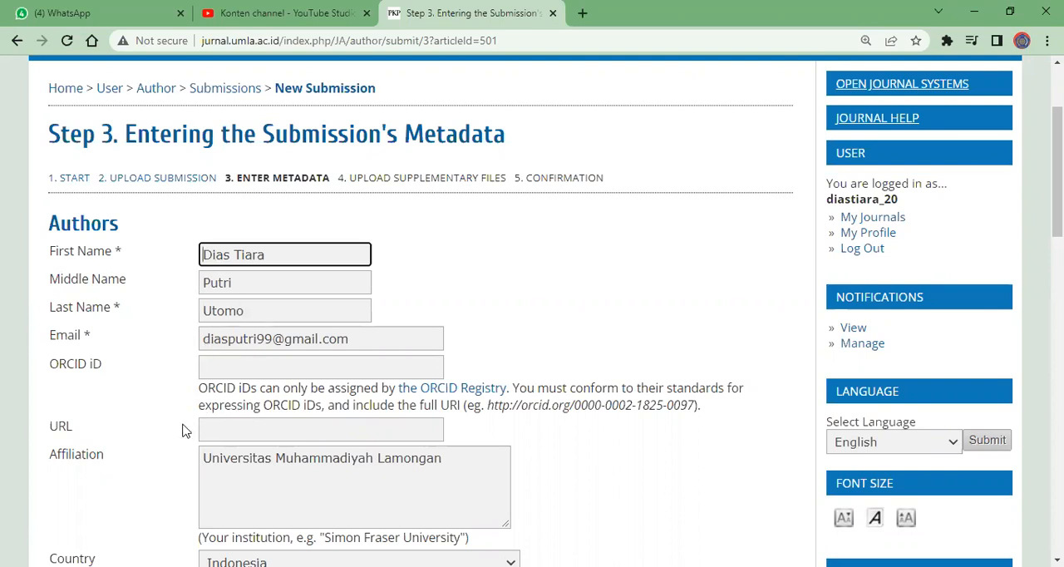
{"action": "scroll", "coordinate": [171, 428], "scroll_direction": "down", "scroll_amount": 7}
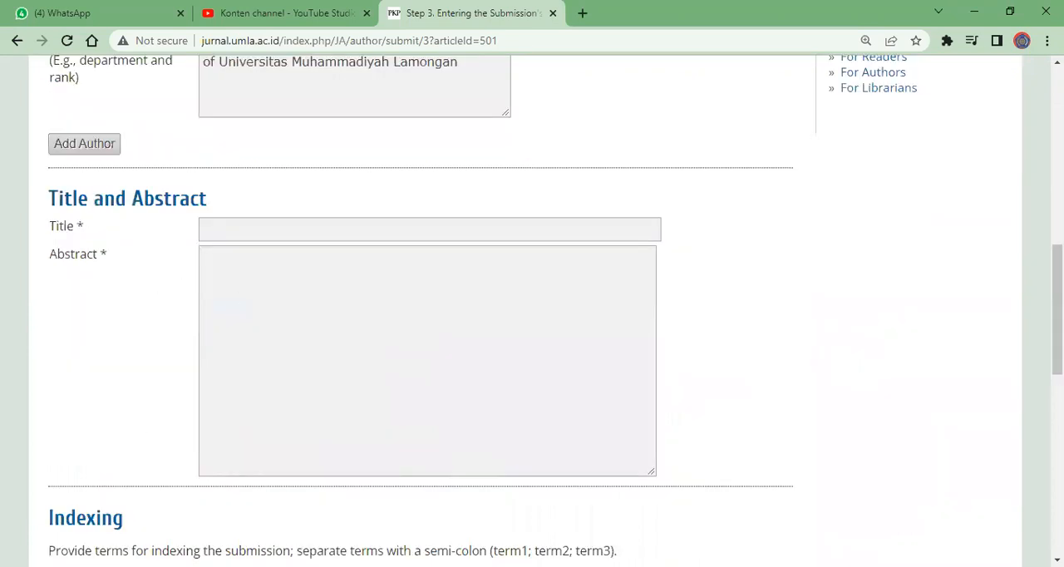
{"action": "scroll", "coordinate": [342, 344], "scroll_direction": "up", "scroll_amount": 5}
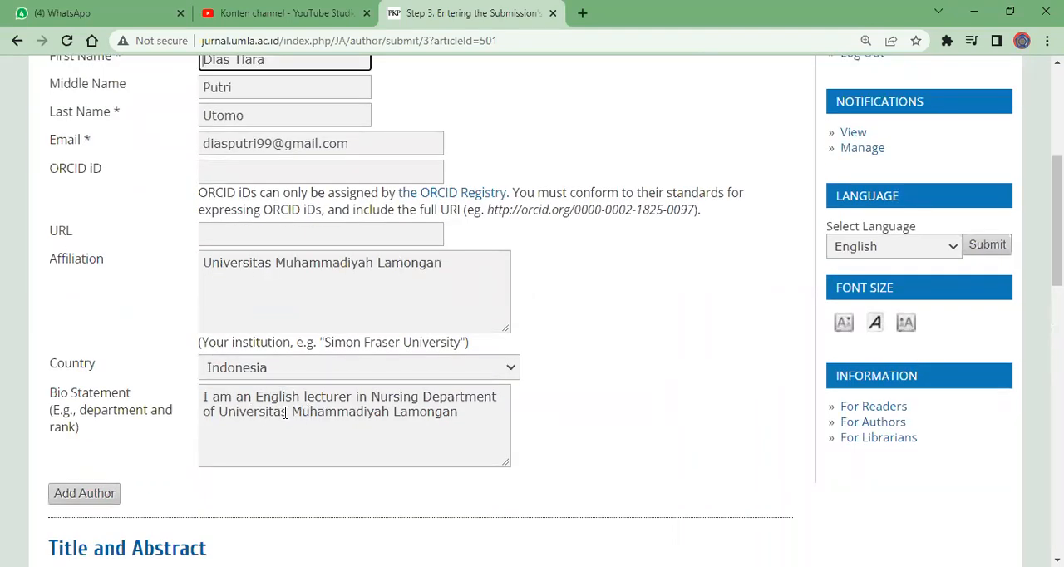
{"action": "left_click", "coordinate": [317, 412]}
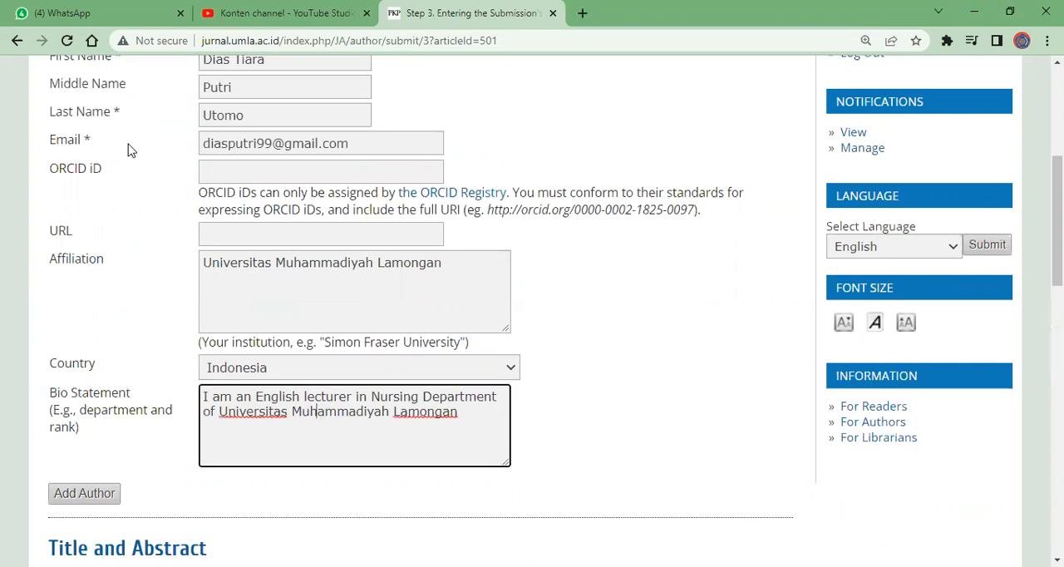
{"action": "scroll", "coordinate": [1057, 216], "scroll_direction": "up", "scroll_amount": 2}
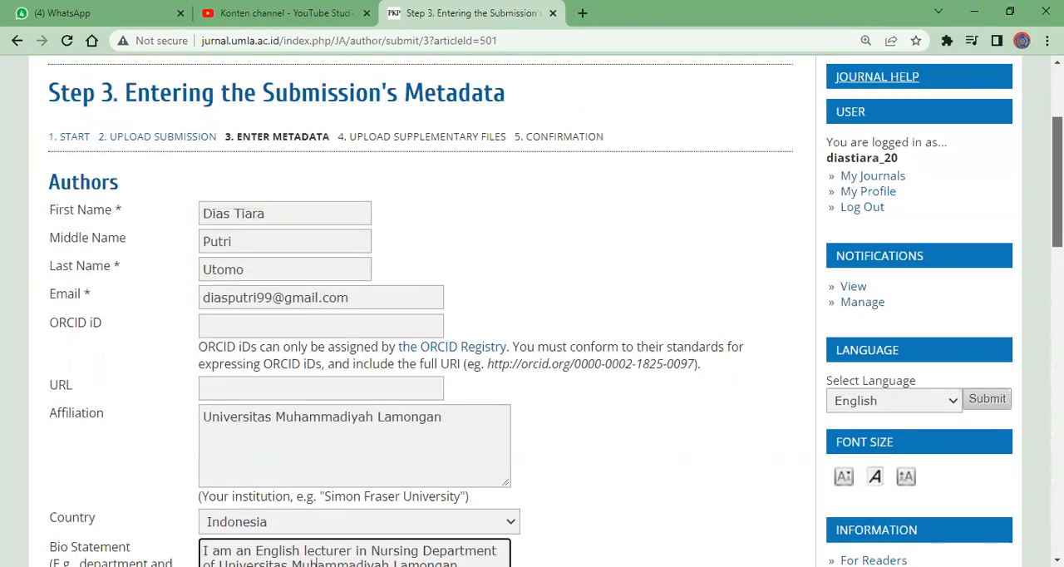
{"action": "scroll", "coordinate": [556, 310], "scroll_direction": "down", "scroll_amount": 1}
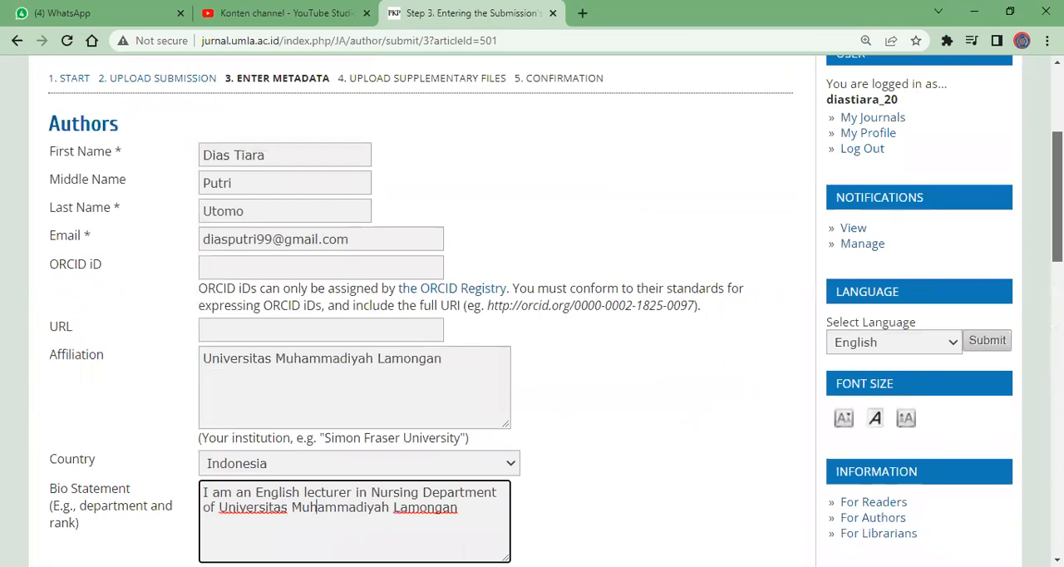
Add a second author and enter the co-author's first name, last name and email address, leaving the middle name empty
{"action": "scroll", "coordinate": [532, 311], "scroll_direction": "down", "scroll_amount": 3}
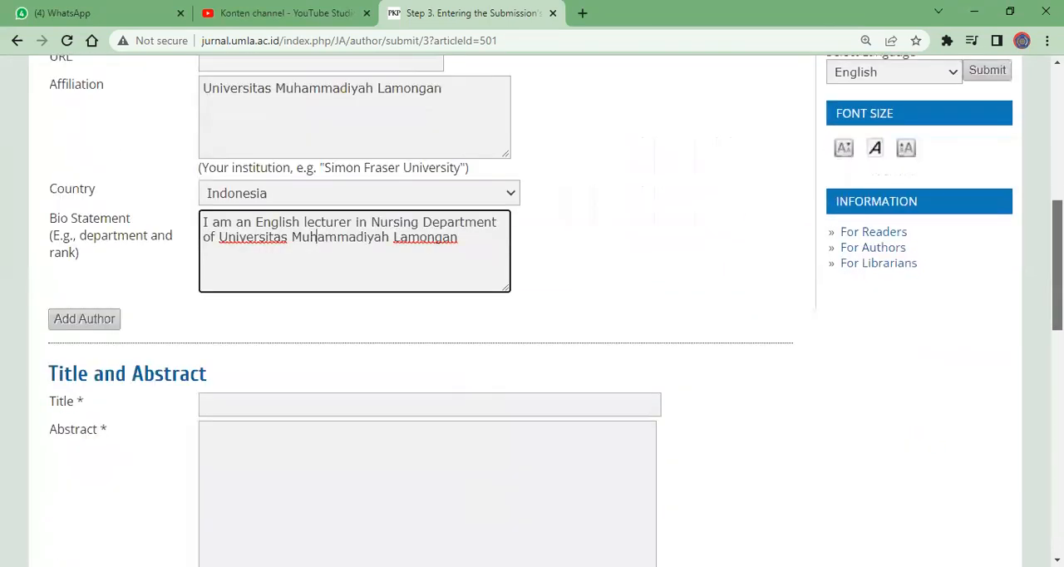
{"action": "scroll", "coordinate": [532, 311], "scroll_direction": "down", "scroll_amount": 1}
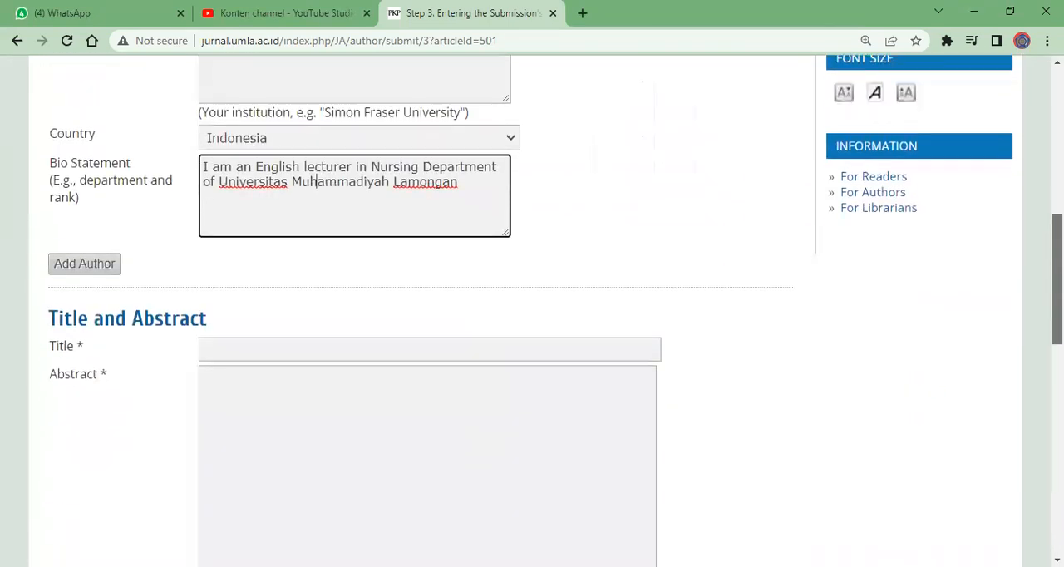
{"action": "left_click", "coordinate": [84, 263]}
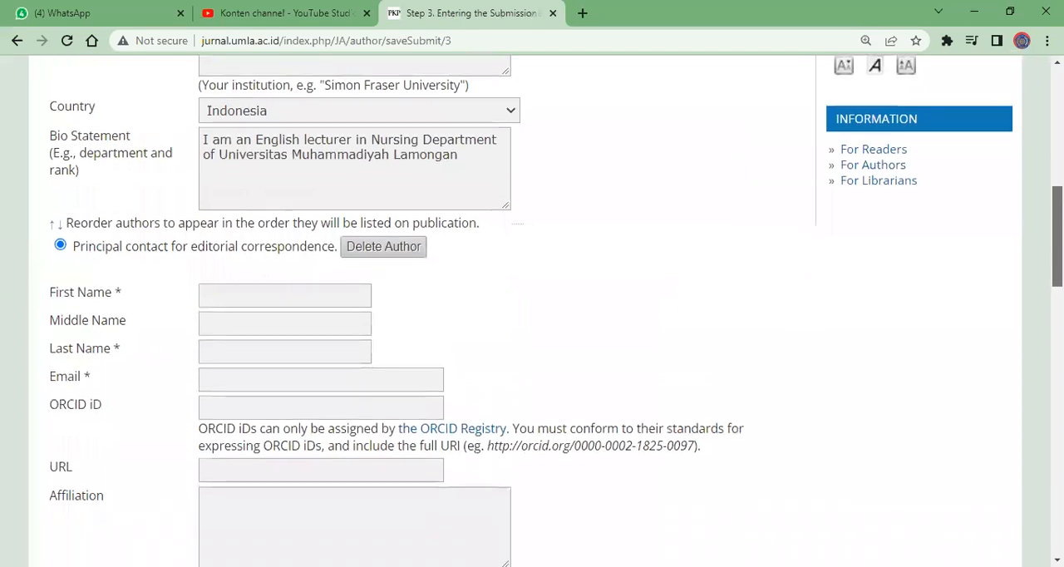
{"action": "left_click", "coordinate": [248, 338]}
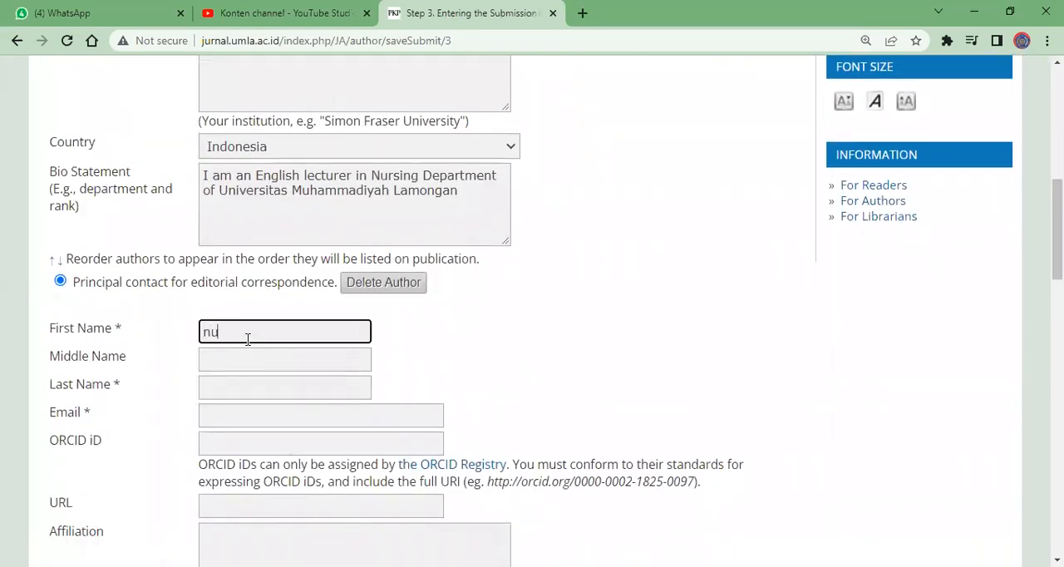
{"action": "left_click", "coordinate": [226, 387]}
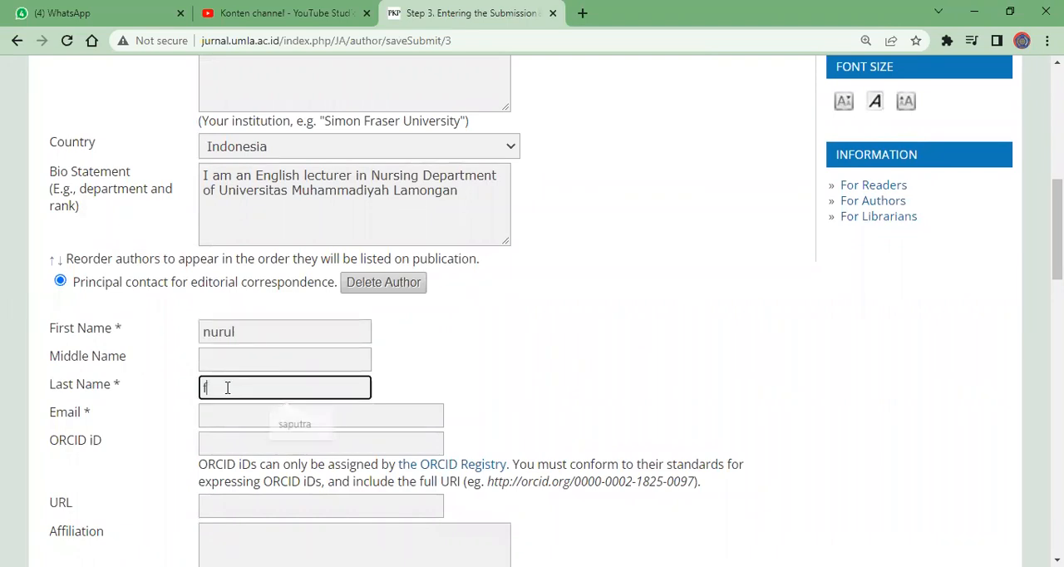
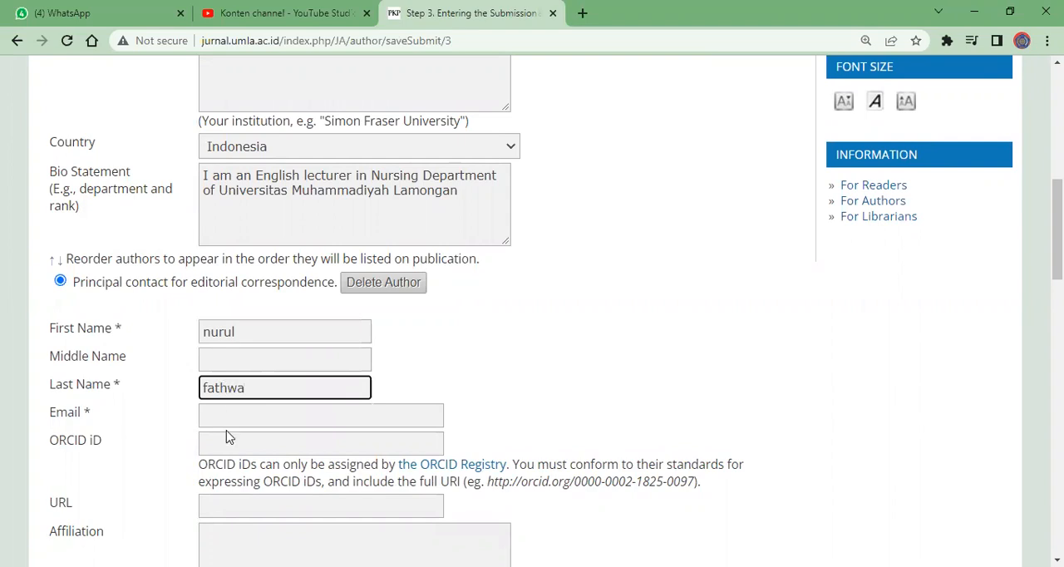
{"action": "left_click", "coordinate": [230, 414]}
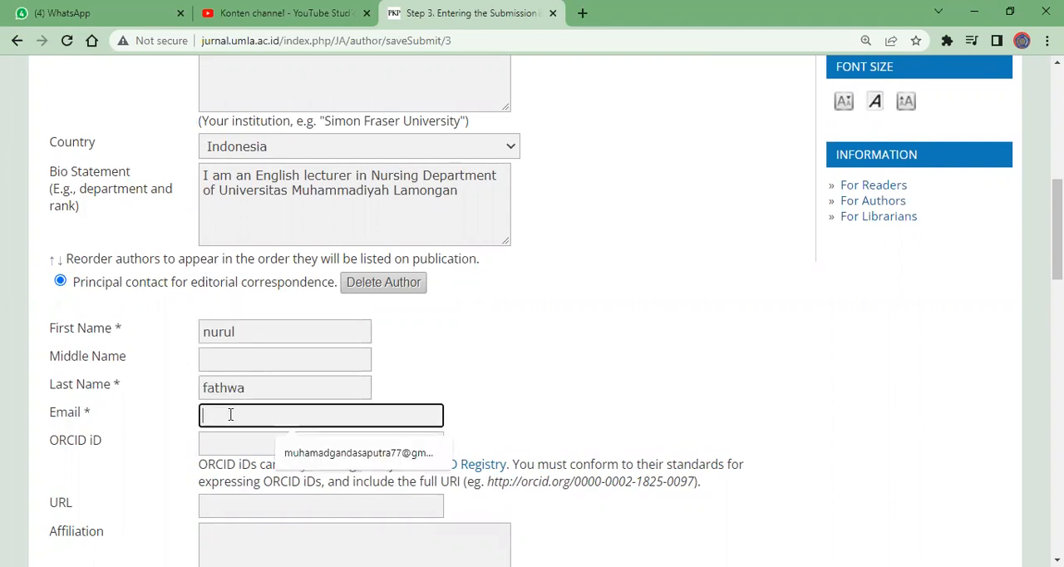
{"action": "left_click", "coordinate": [344, 452]}
Add a blank third author entry below the second author, and delete that entry again
{"action": "scroll", "coordinate": [532, 307], "scroll_direction": "down", "scroll_amount": 2}
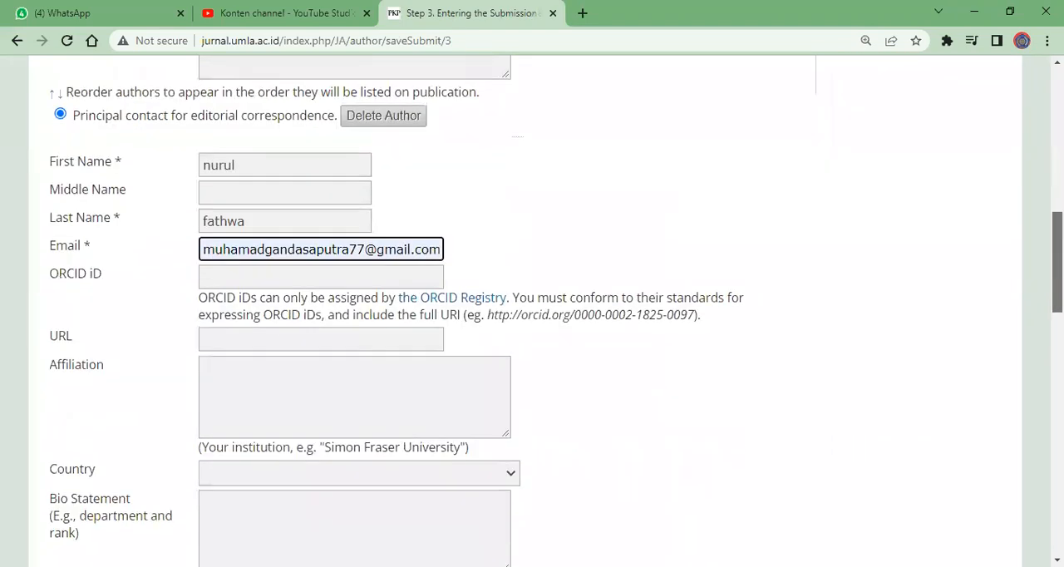
{"action": "scroll", "coordinate": [532, 311], "scroll_direction": "up", "scroll_amount": 1}
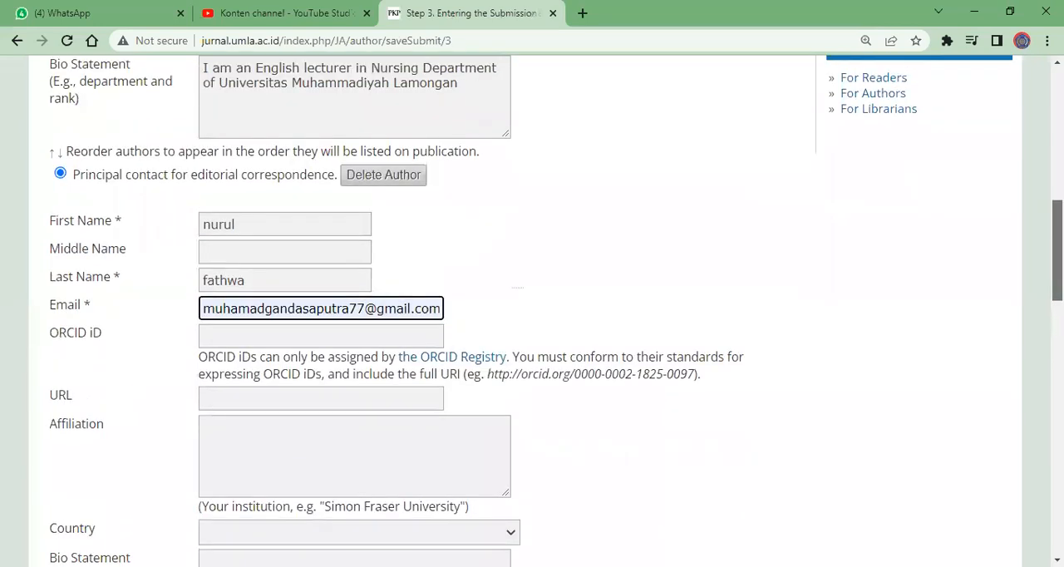
{"action": "scroll", "coordinate": [532, 308], "scroll_direction": "down", "scroll_amount": 3}
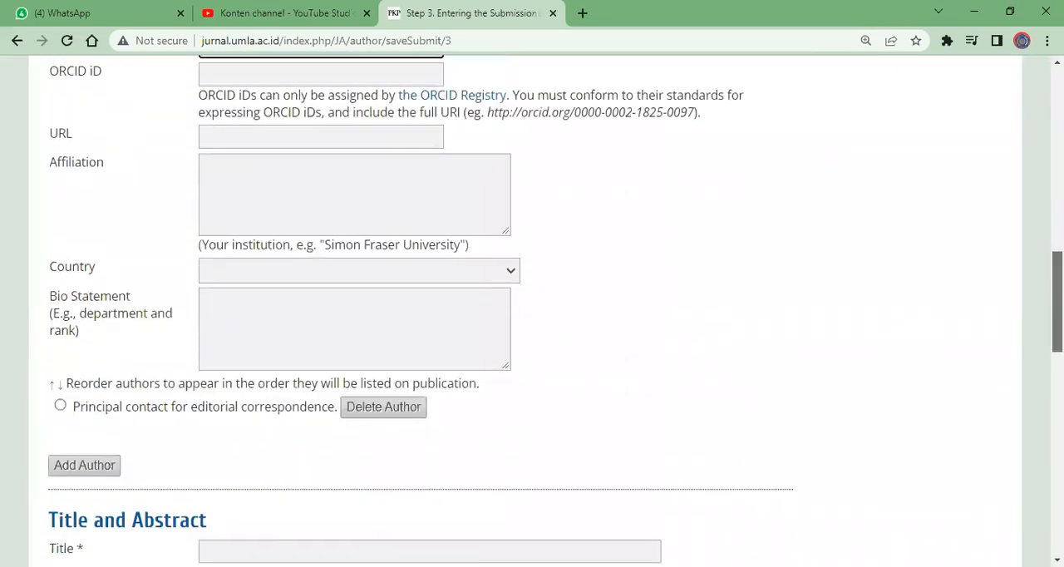
{"action": "scroll", "coordinate": [51, 293], "scroll_direction": "down", "scroll_amount": 2}
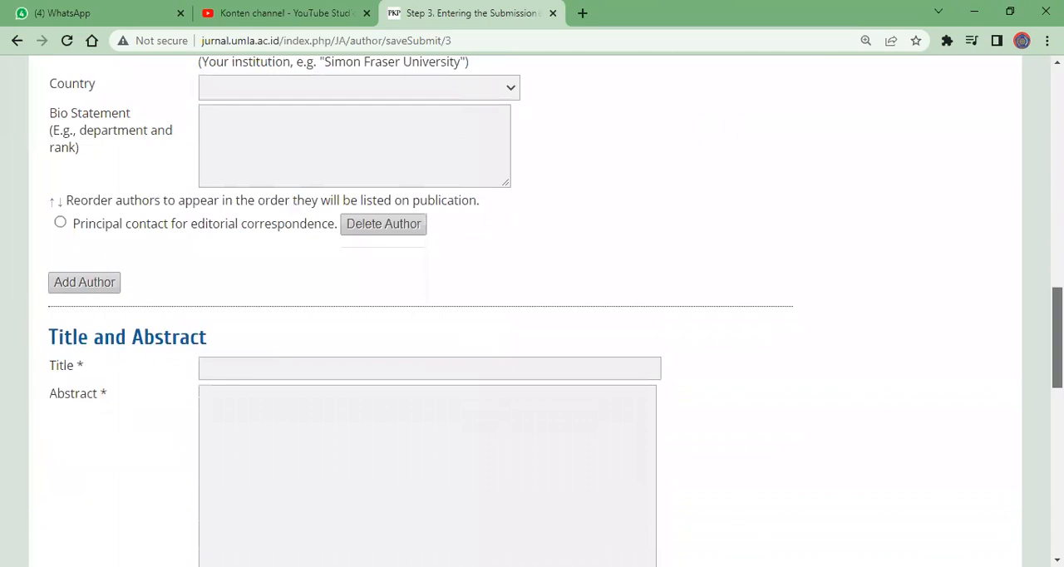
{"action": "left_click", "coordinate": [80, 286]}
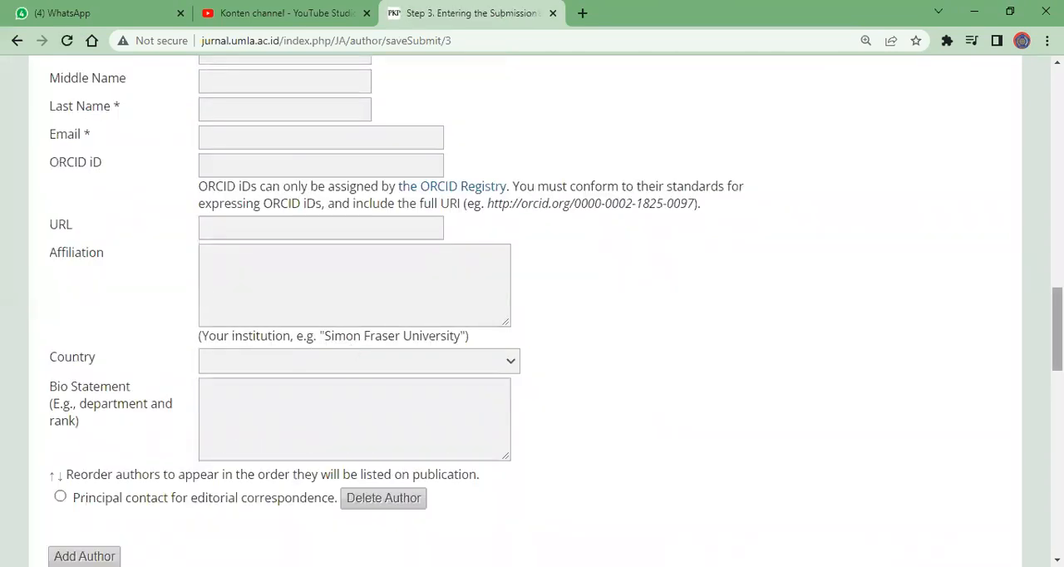
{"action": "scroll", "coordinate": [1056, 332], "scroll_direction": "down", "scroll_amount": 2}
{"action": "mouse_move", "coordinate": [1057, 358]}
{"action": "left_mouse_down"}
{"action": "mouse_move", "coordinate": [1056, 285]}
{"action": "mouse_move", "coordinate": [1057, 368]}
{"action": "mouse_move", "coordinate": [1056, 345]}
{"action": "left_mouse_up"}
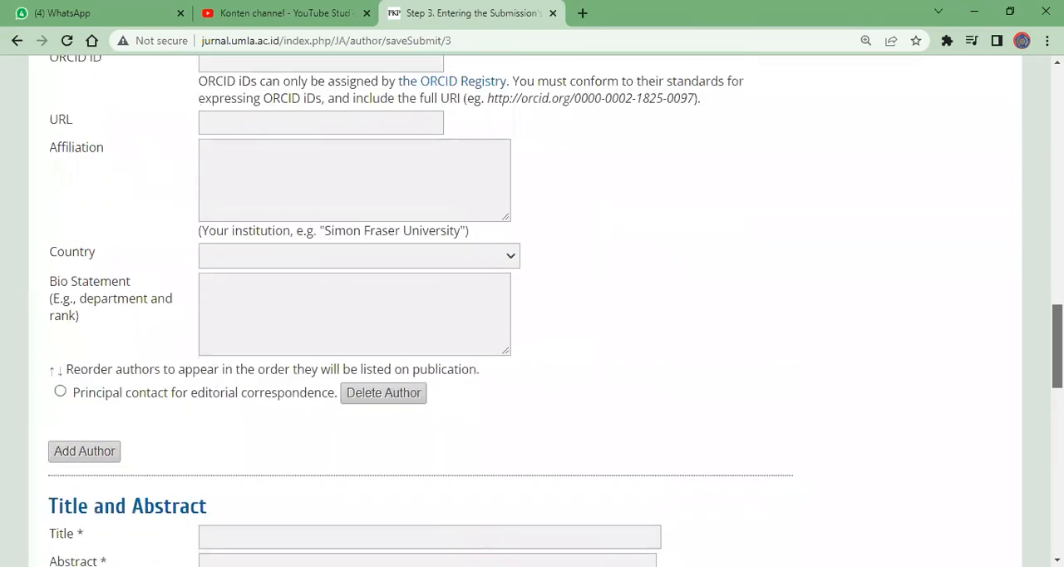
{"action": "left_click", "coordinate": [424, 391]}
Enter the copied article title "PENYULUHAN CUCI TANGAN PAKAI SABUN" as the submission's title in the Title and Abstract section
{"action": "left_click_drag", "start_coordinate": [1056, 284], "coordinate": [1056, 382]}
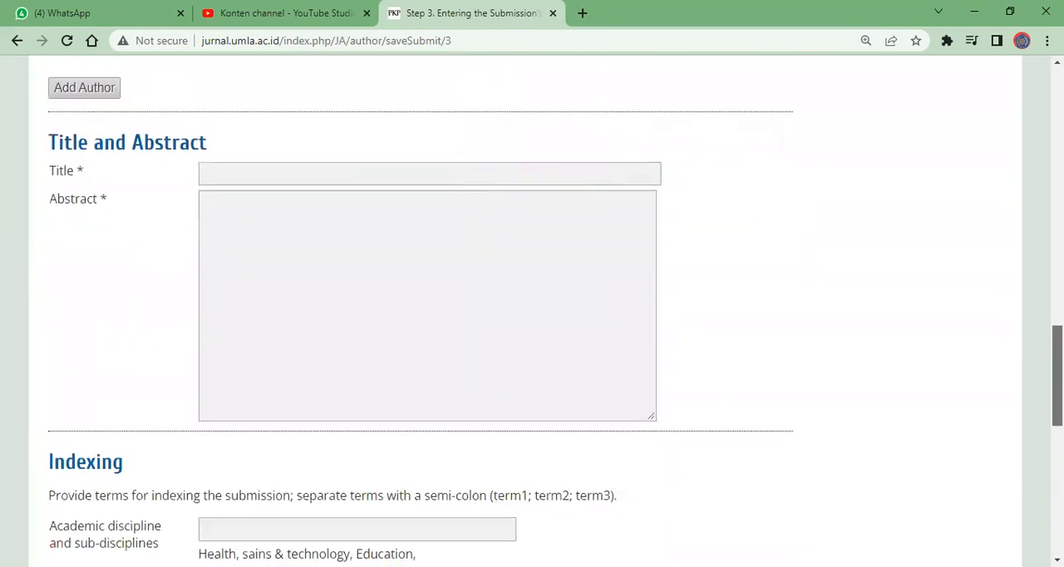
{"action": "left_click", "coordinate": [228, 172]}
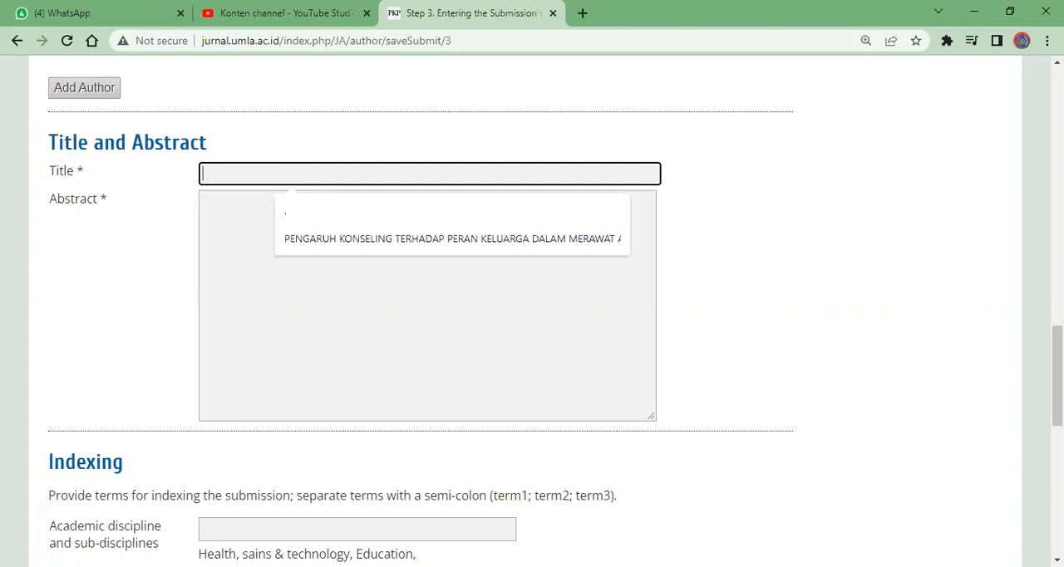
{"action": "key", "text": "alt+Tab"}
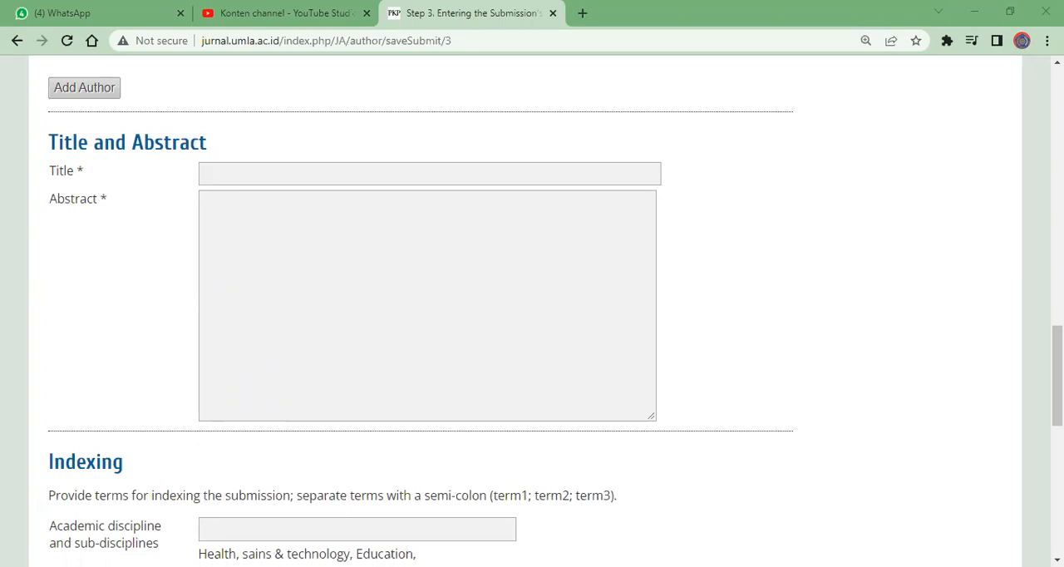
{"action": "left_click", "coordinate": [233, 181]}
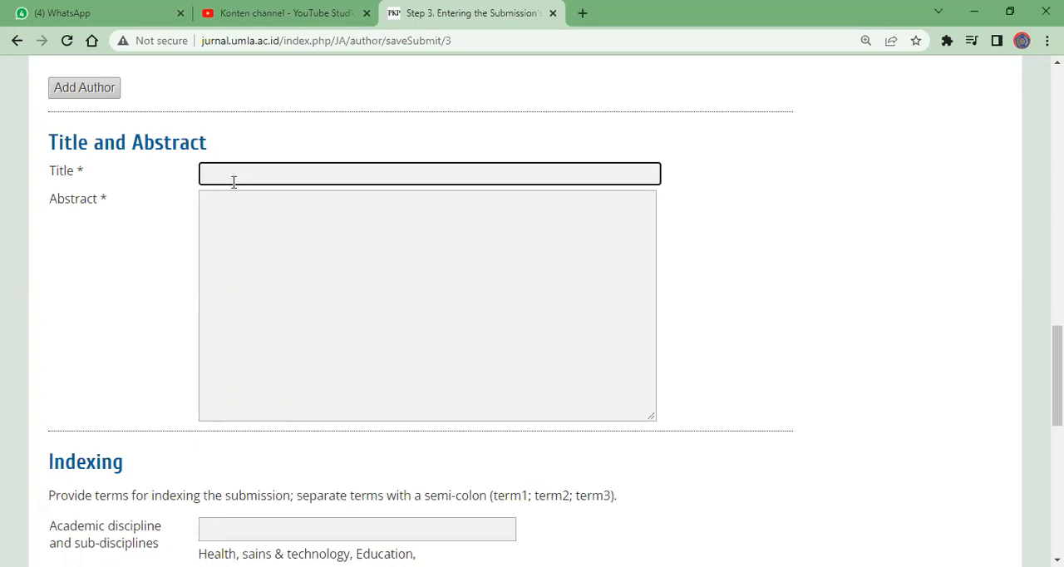
{"action": "type", "text": "PENYULUHAN CUCI TANGAN PAKAI SABUN"}
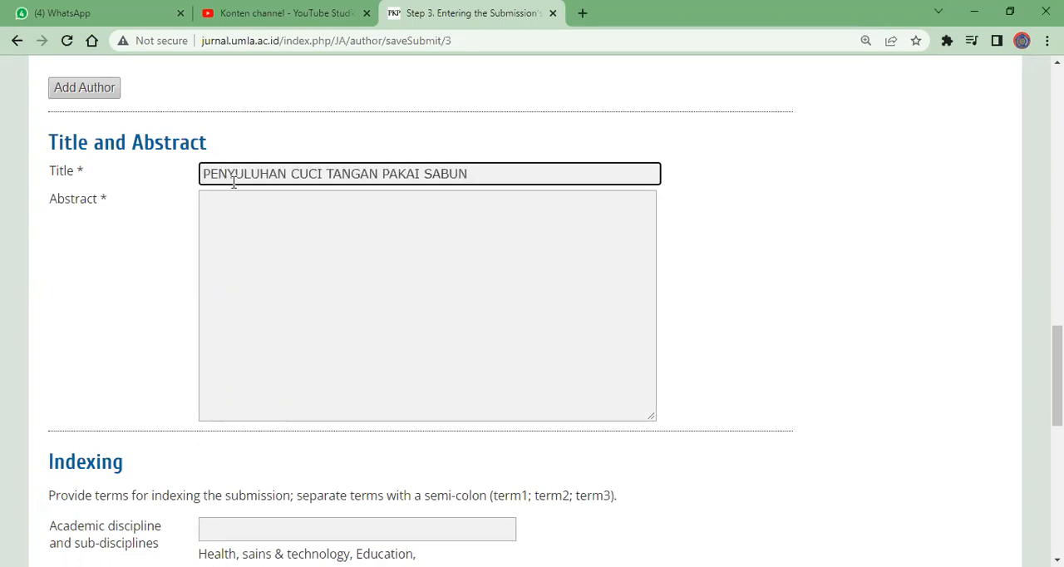
Paste the article's abstract with its Kata kunci line into the Abstract field and check it from its beginning
{"action": "left_click", "coordinate": [253, 216]}
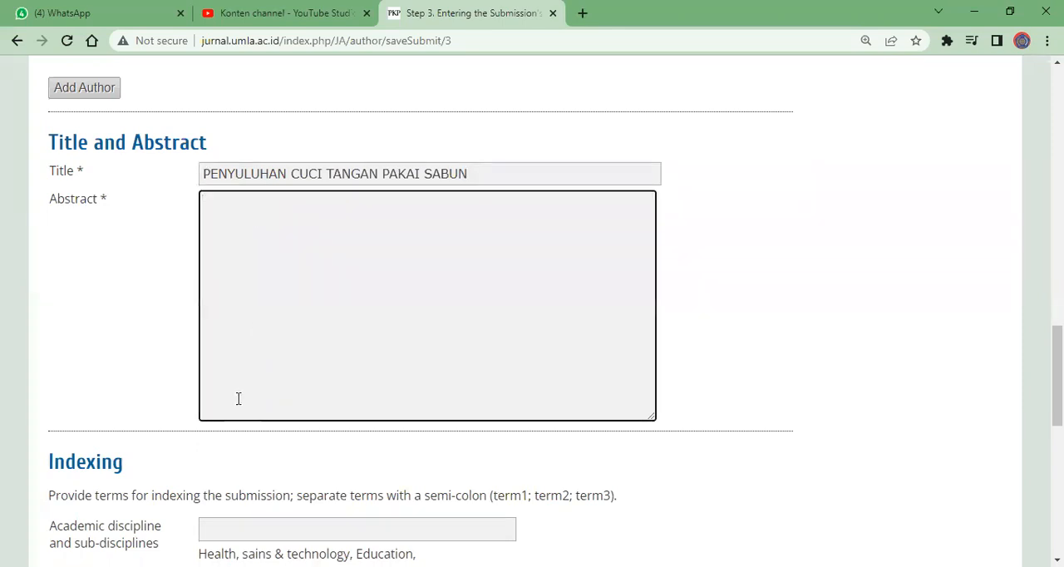
{"action": "key", "text": "alt+Tab"}
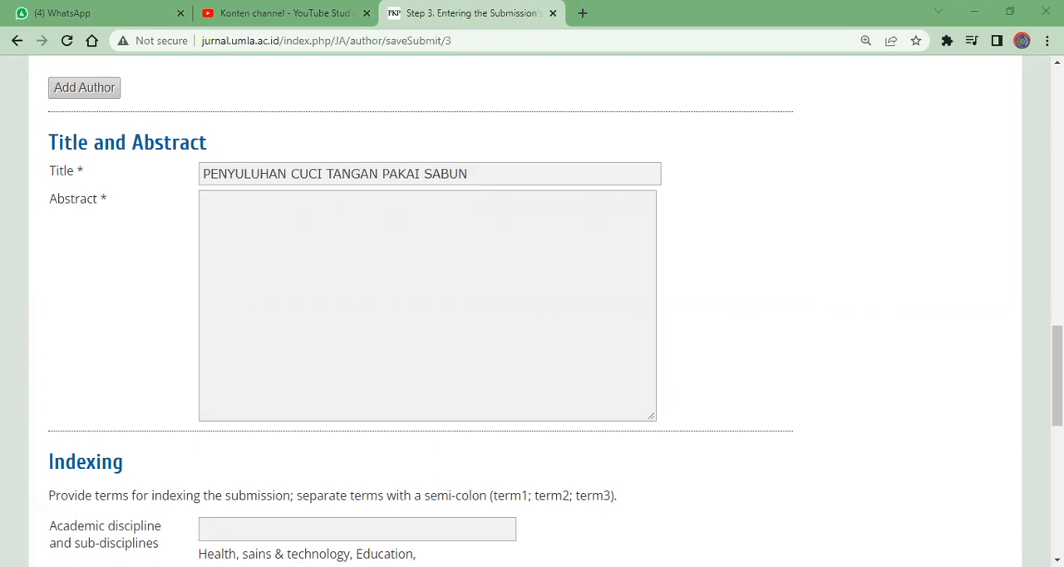
{"action": "left_click", "coordinate": [297, 256]}
{"action": "key", "text": "ctrl+v"}
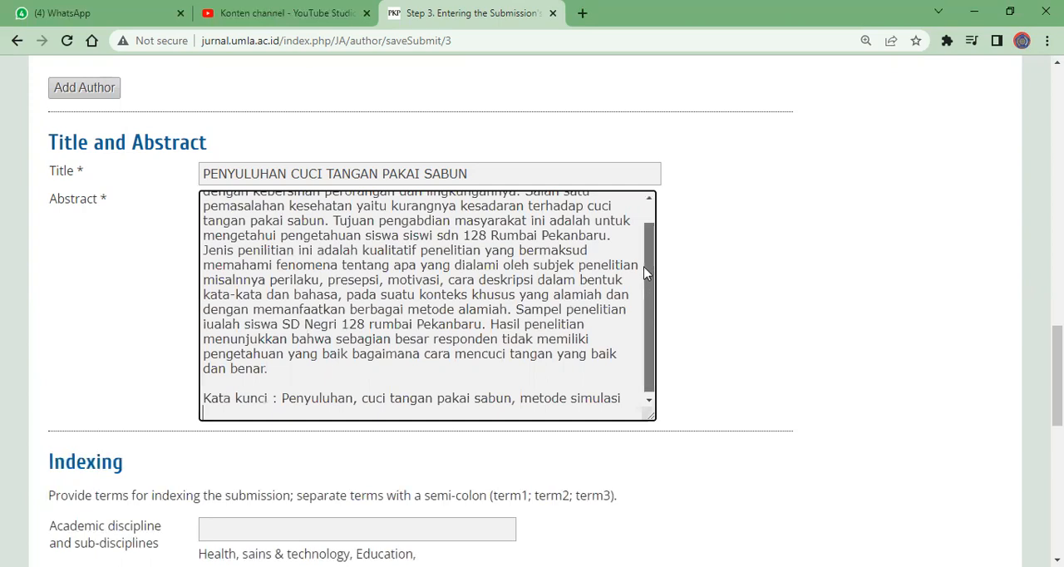
{"action": "left_click_drag", "start_coordinate": [645, 322], "coordinate": [645, 300]}
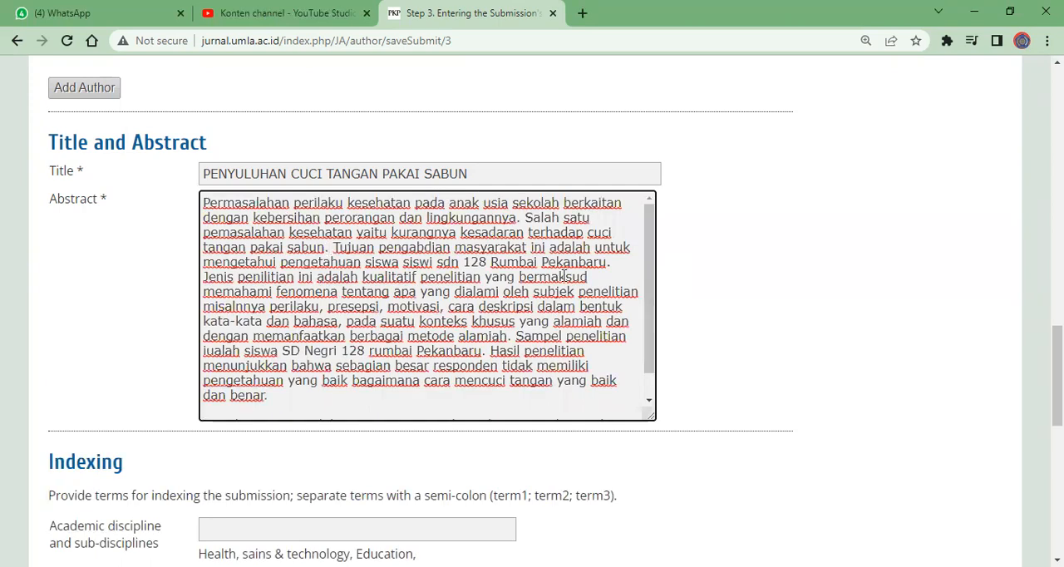
Paste the article's bibliography into the References field of Step 3, leaving Agencies empty, and check the list from its first entry
{"action": "left_click_drag", "start_coordinate": [1057, 375], "coordinate": [1057, 507]}
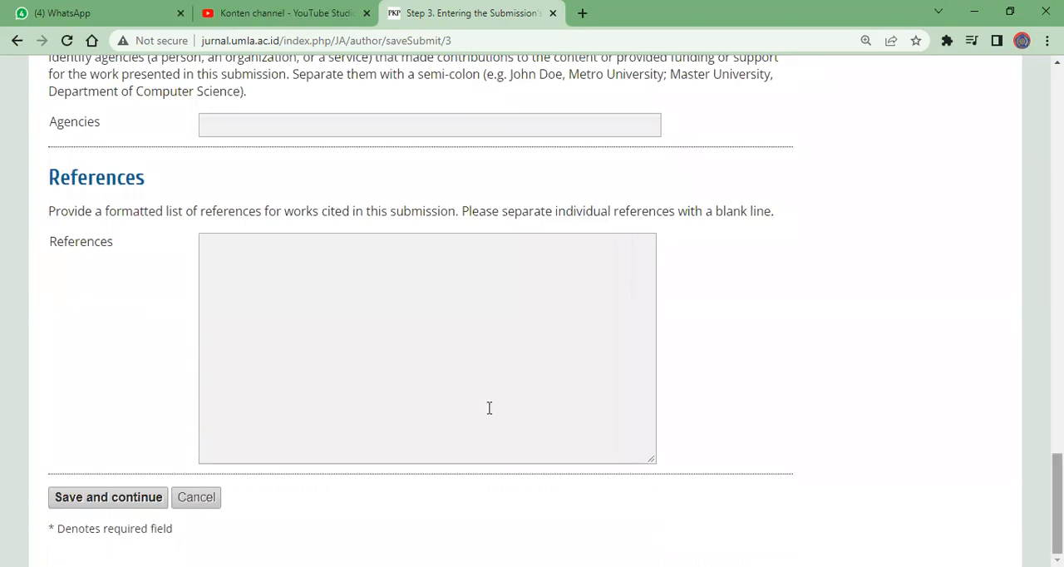
{"action": "left_click", "coordinate": [267, 256]}
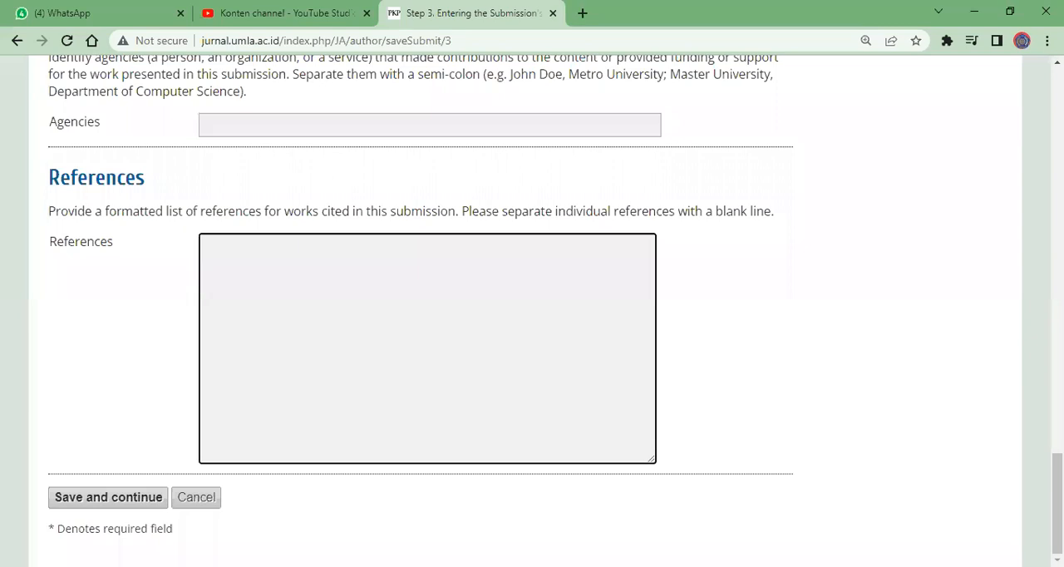
{"action": "key", "text": "alt+Tab"}
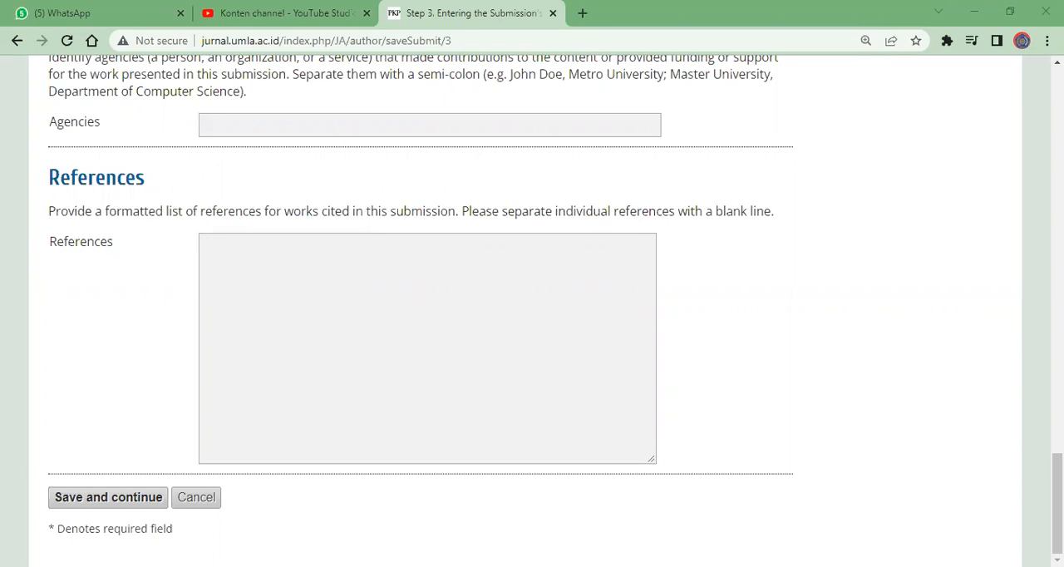
{"action": "left_click", "coordinate": [264, 256]}
{"action": "key", "text": "ctrl+v"}
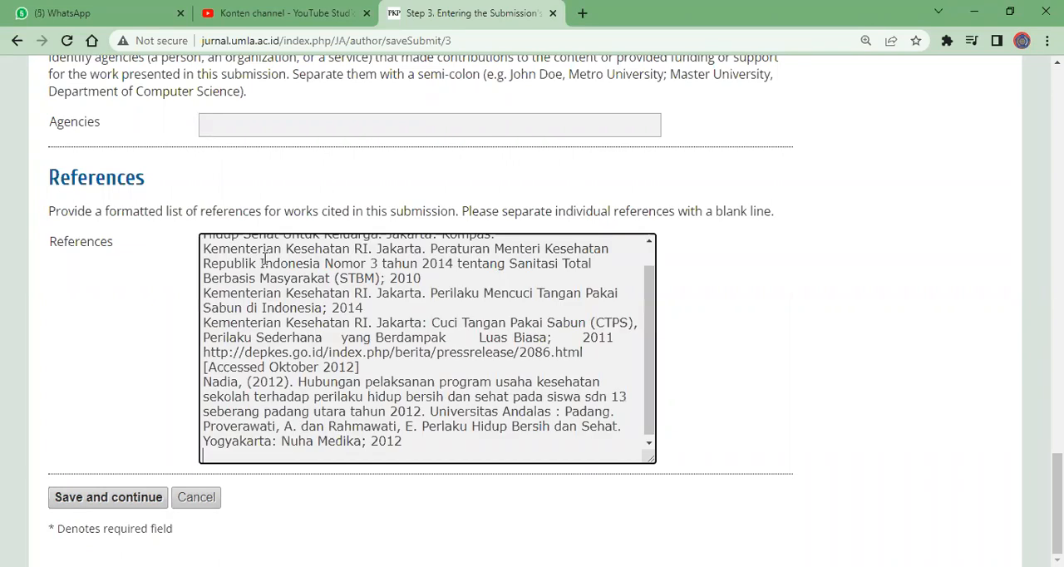
{"action": "left_click_drag", "start_coordinate": [654, 379], "coordinate": [654, 303]}
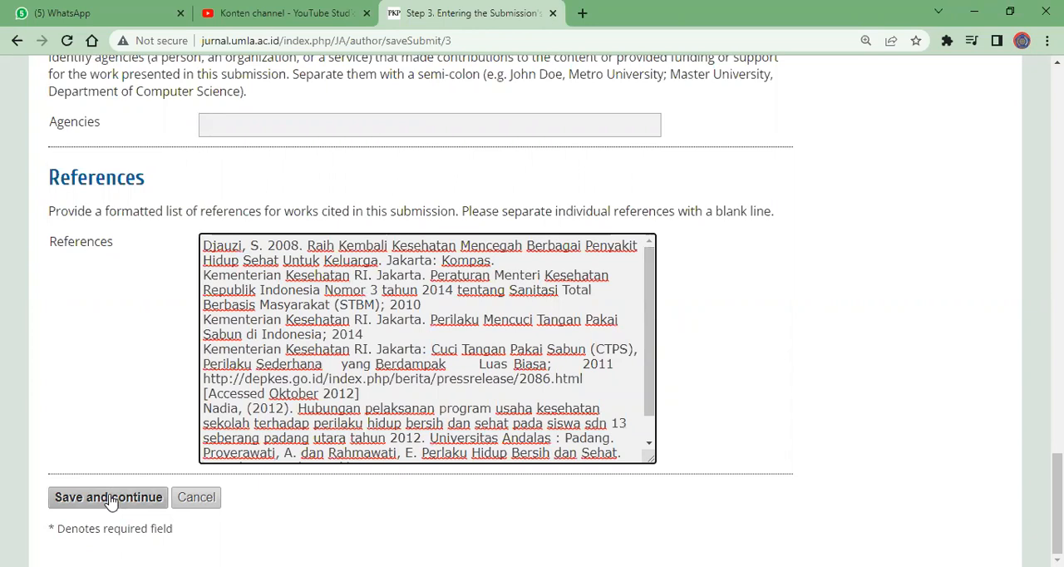
Review the Step 3 metadata from the authors through the references, and save it to continue to Step 4, Uploading Supplementary Files
{"action": "left_click", "coordinate": [146, 499]}
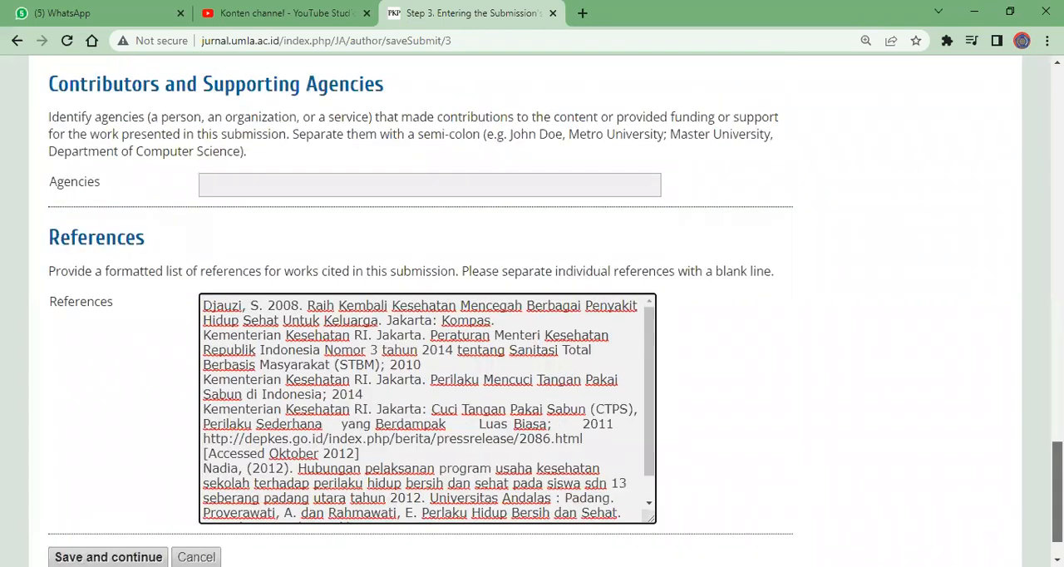
{"action": "scroll", "coordinate": [532, 311], "scroll_direction": "up", "scroll_amount": 20}
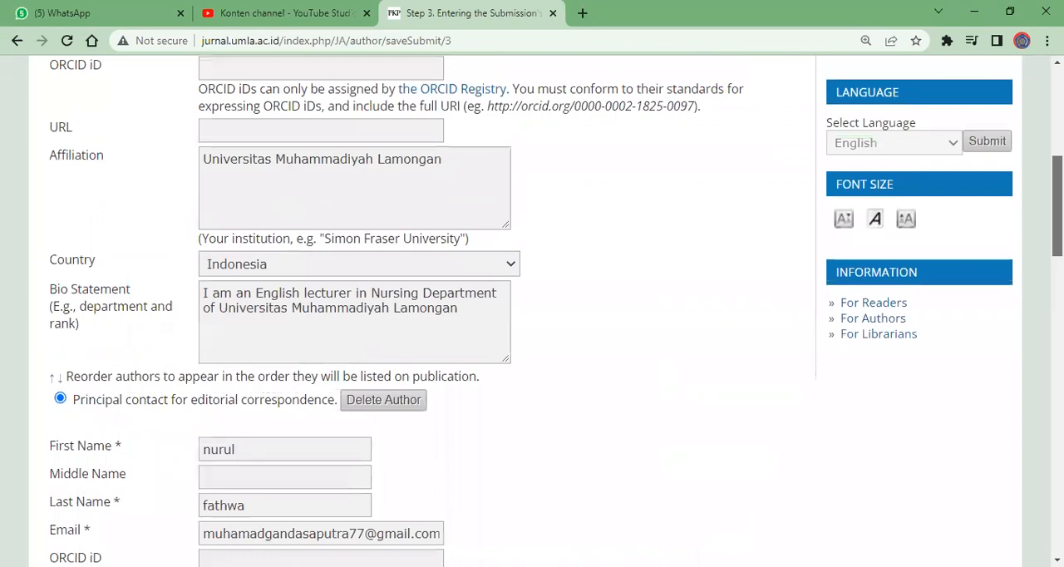
{"action": "scroll", "coordinate": [532, 311], "scroll_direction": "up", "scroll_amount": 3}
{"action": "scroll", "coordinate": [532, 316], "scroll_direction": "down", "scroll_amount": 5}
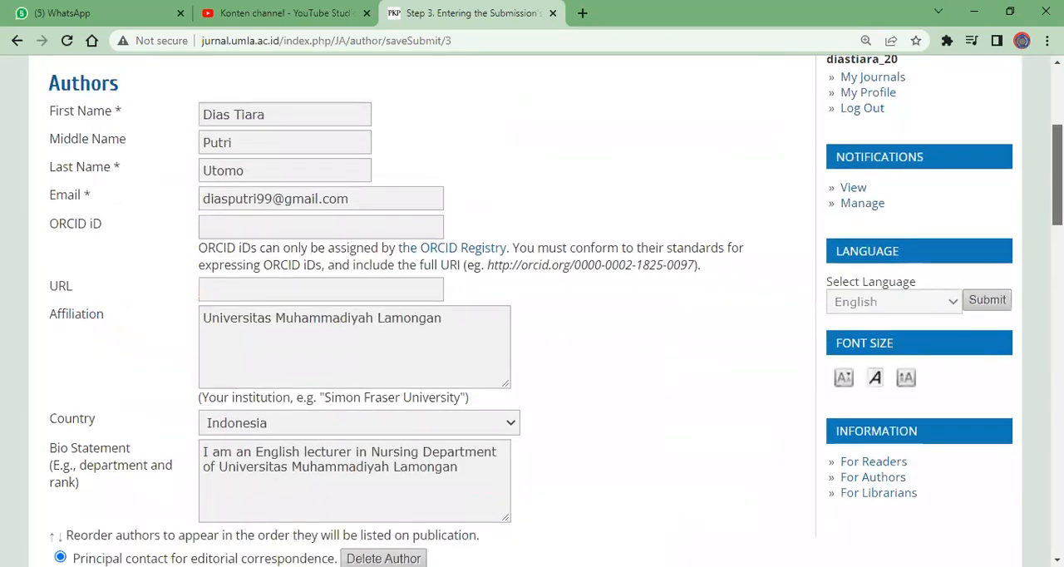
{"action": "scroll", "coordinate": [532, 316], "scroll_direction": "down", "scroll_amount": 4}
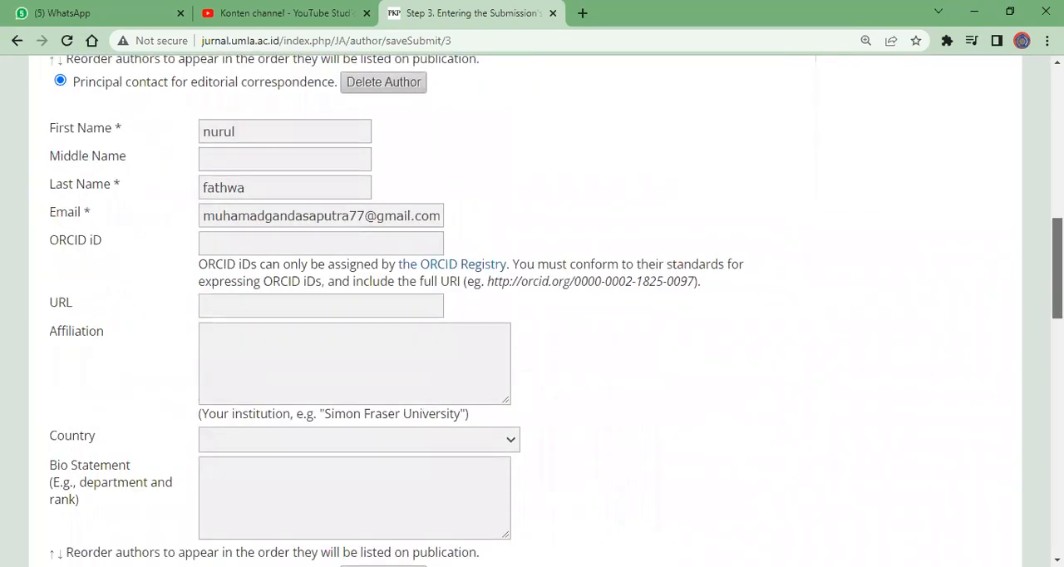
{"action": "scroll", "coordinate": [532, 316], "scroll_direction": "down", "scroll_amount": 5}
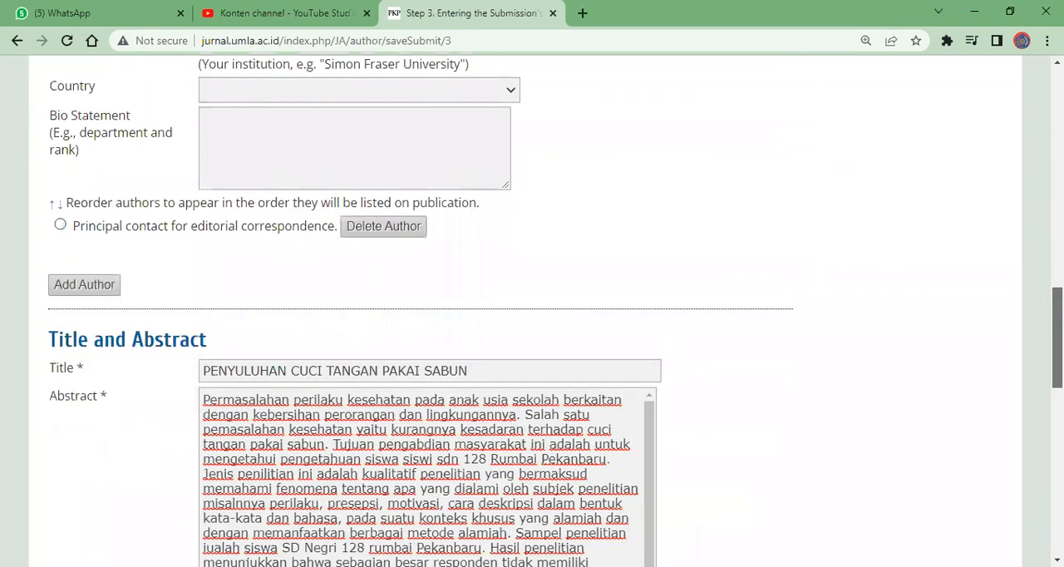
{"action": "scroll", "coordinate": [532, 316], "scroll_direction": "down", "scroll_amount": 6}
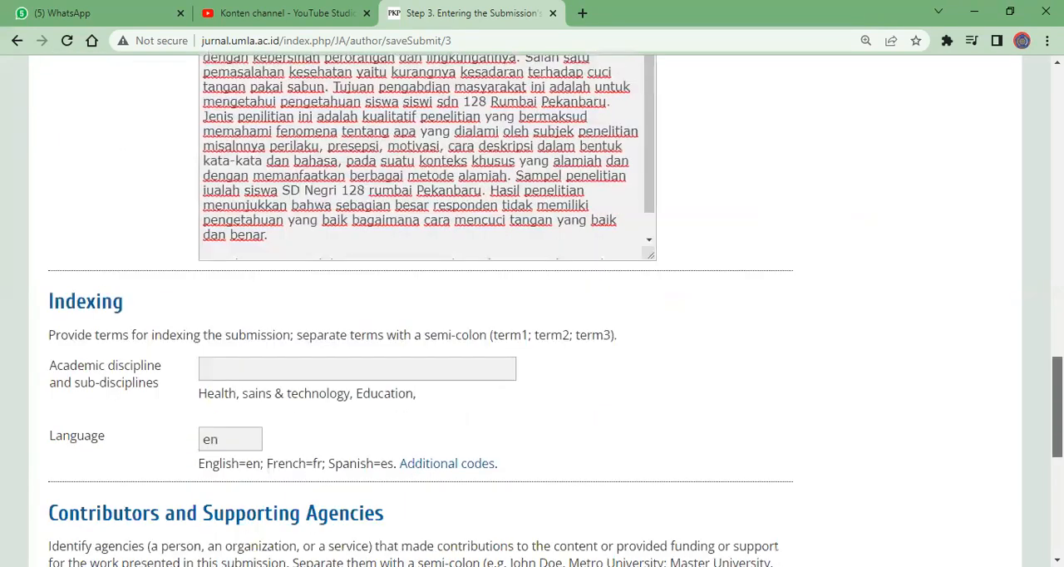
{"action": "scroll", "coordinate": [532, 316], "scroll_direction": "down", "scroll_amount": 1}
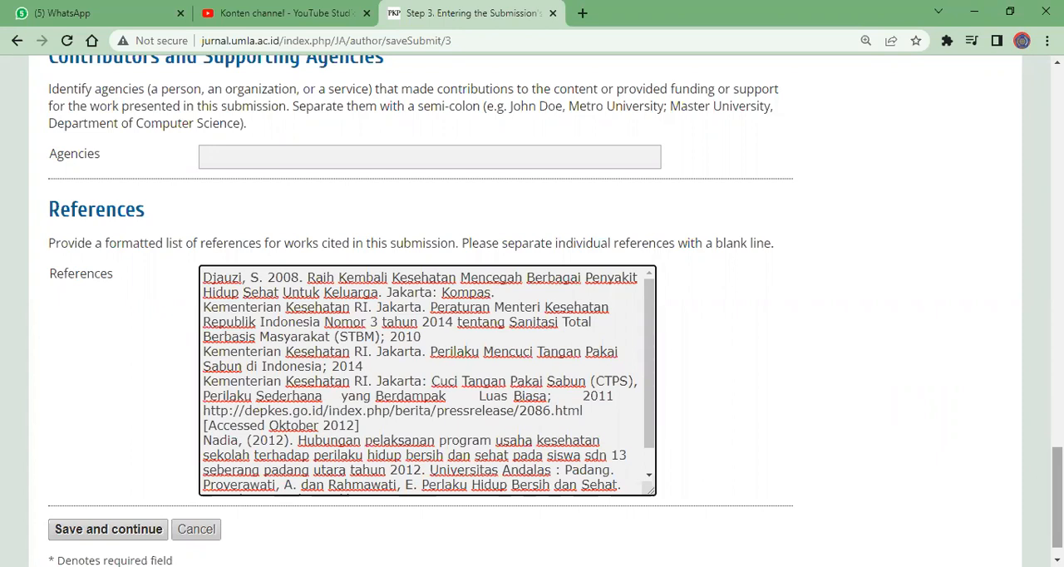
{"action": "scroll", "coordinate": [862, 513], "scroll_direction": "down", "scroll_amount": 1}
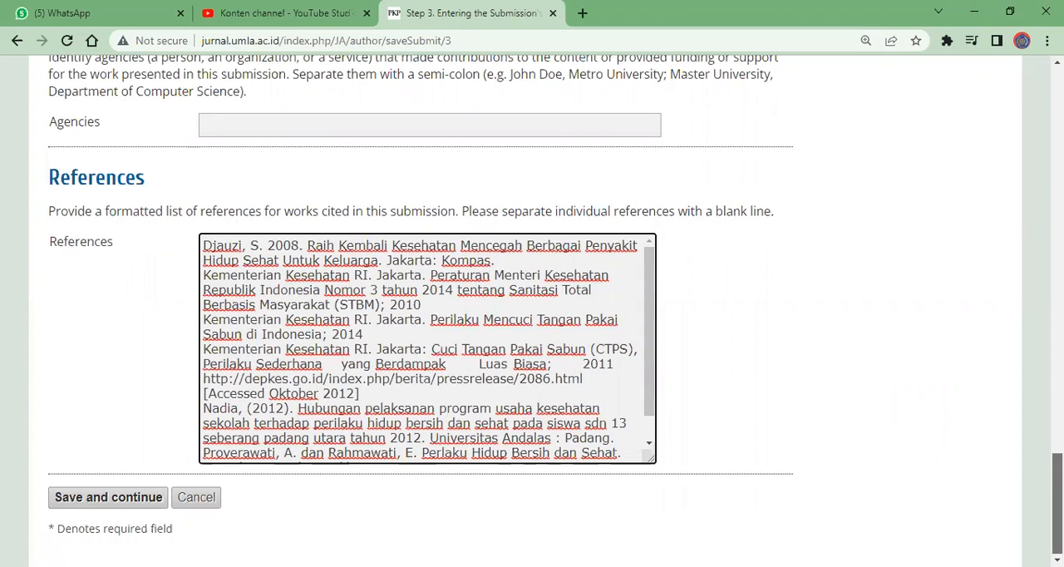
{"action": "left_click", "coordinate": [101, 499]}
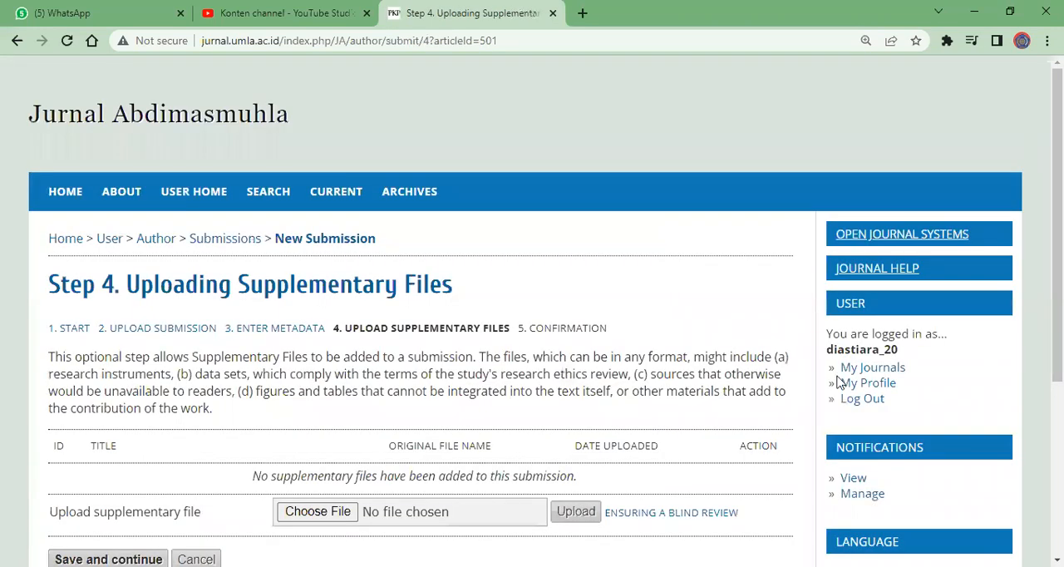
Save Step 4 without uploading any supplementary file, and continue to Step 5, Confirming the Submission
{"action": "scroll", "coordinate": [849, 389], "scroll_direction": "down", "scroll_amount": 1}
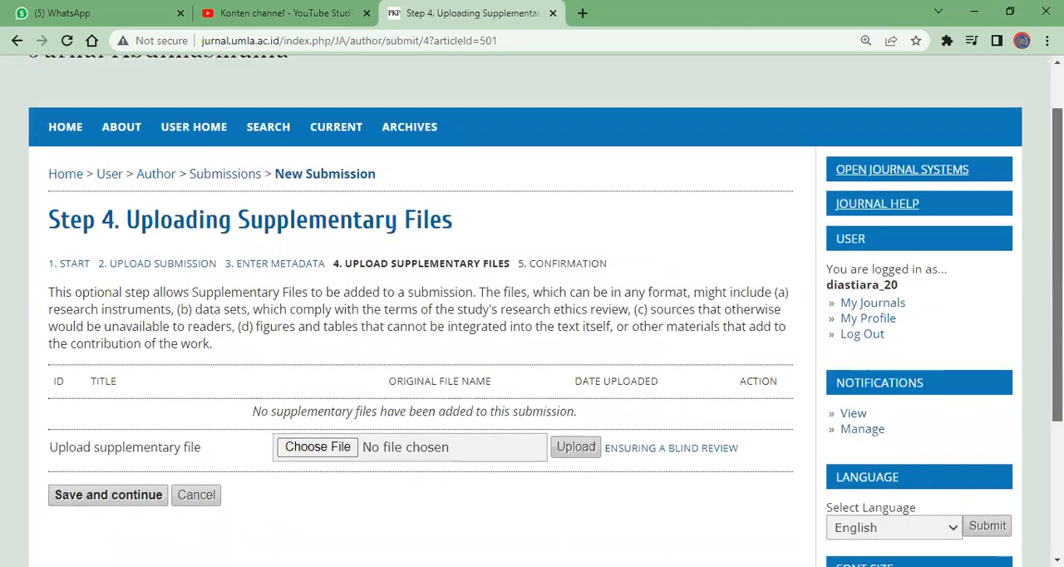
{"action": "scroll", "coordinate": [545, 310], "scroll_direction": "down", "scroll_amount": 1}
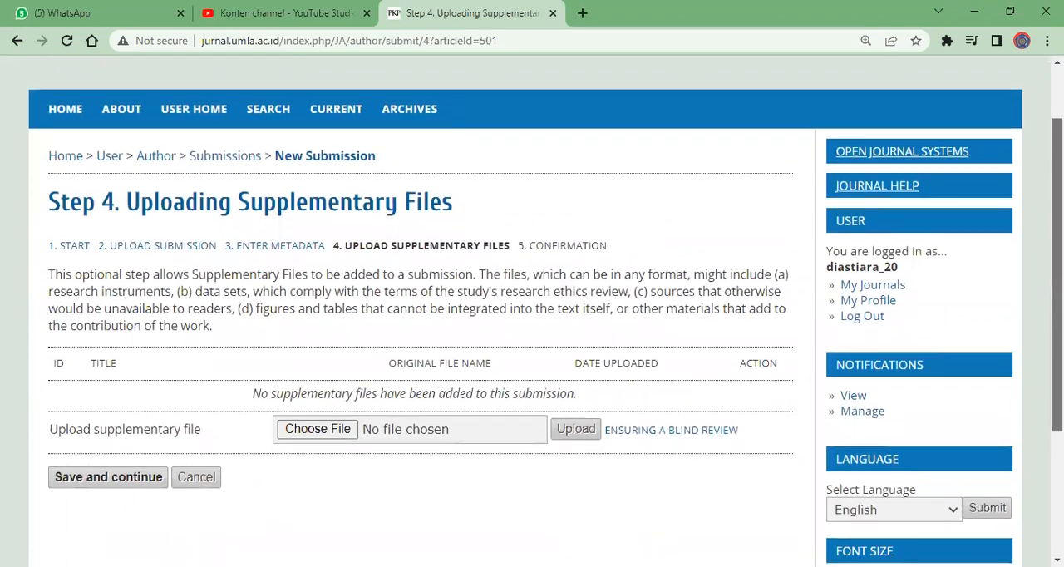
{"action": "scroll", "coordinate": [545, 310], "scroll_direction": "down", "scroll_amount": 1}
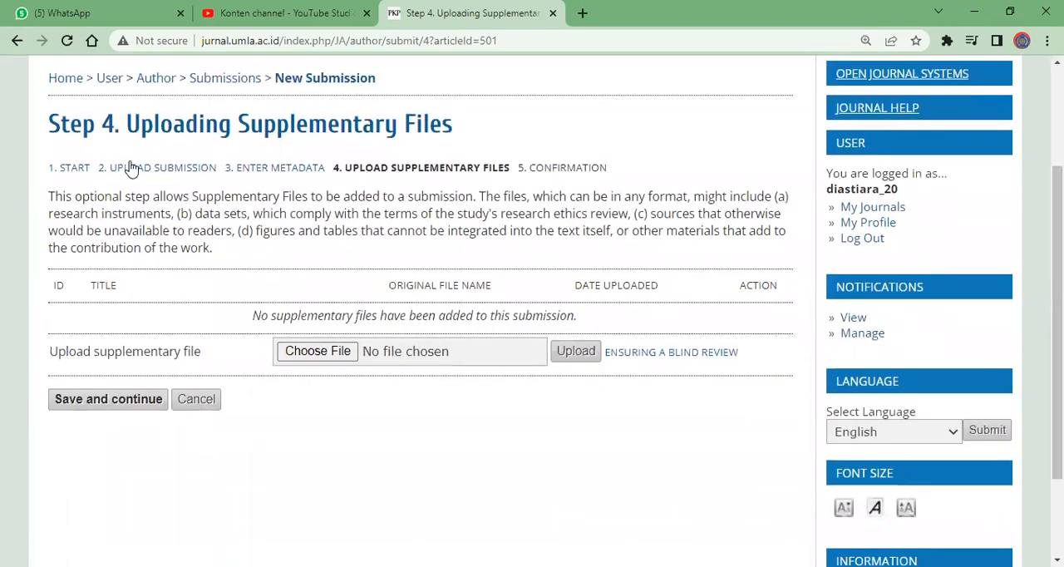
{"action": "left_click", "coordinate": [133, 405]}
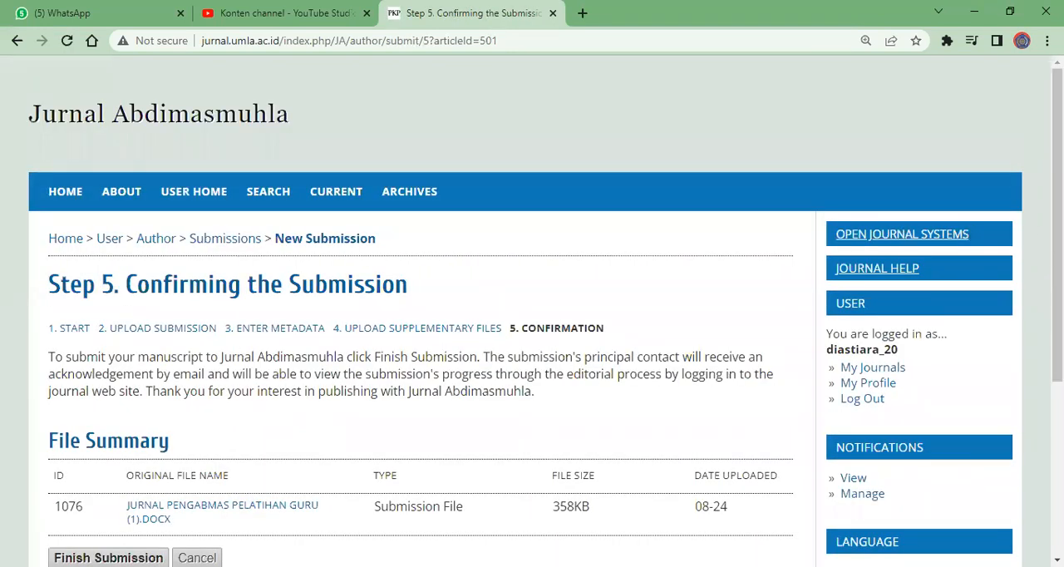
Check the File Summary in Step 5, finish the submission, and open the Active Submissions list
{"action": "scroll", "coordinate": [532, 311], "scroll_direction": "down", "scroll_amount": 2}
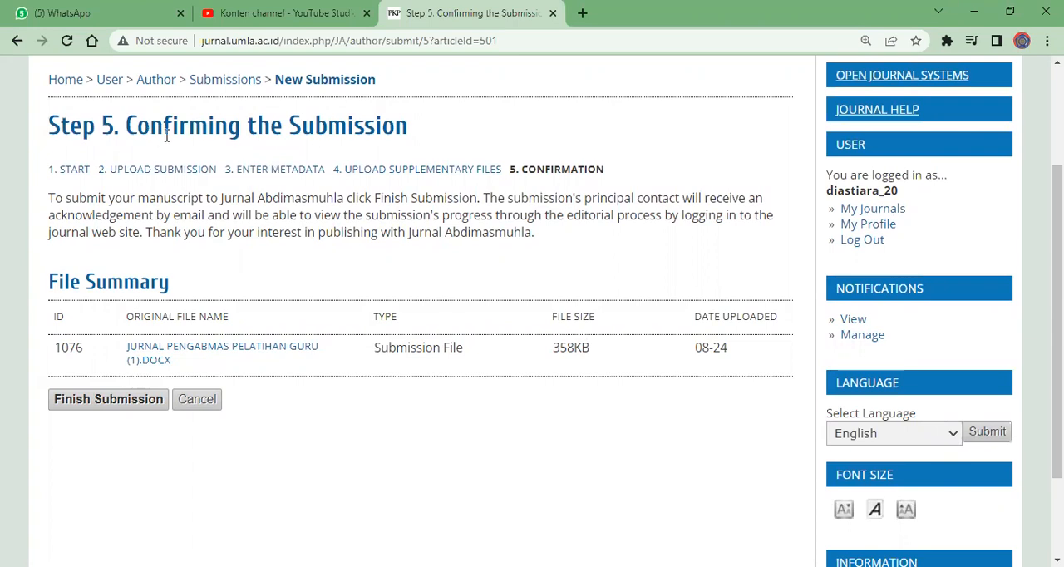
{"action": "left_click", "coordinate": [83, 401]}
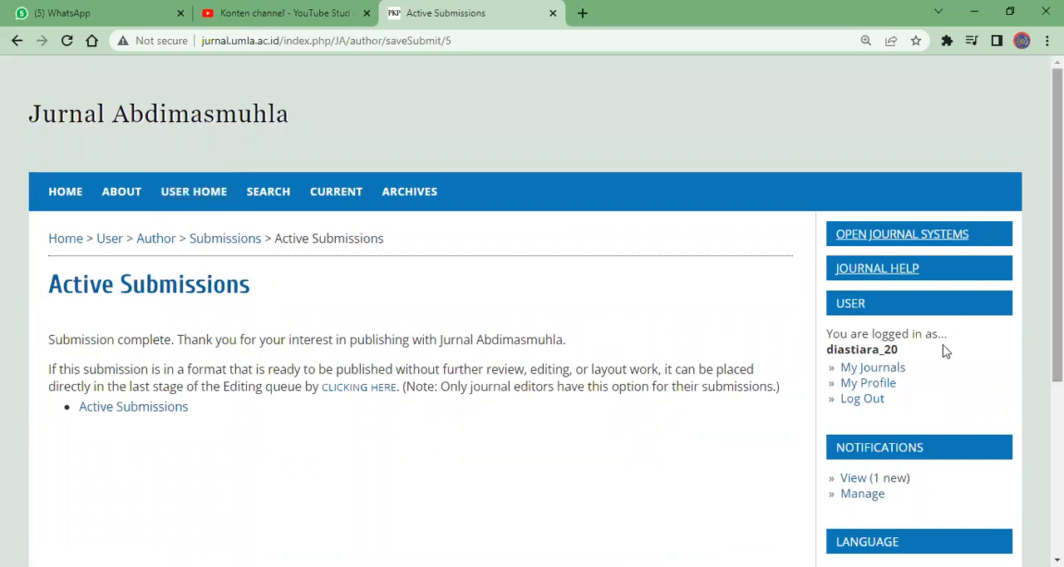
{"action": "left_click", "coordinate": [155, 415]}
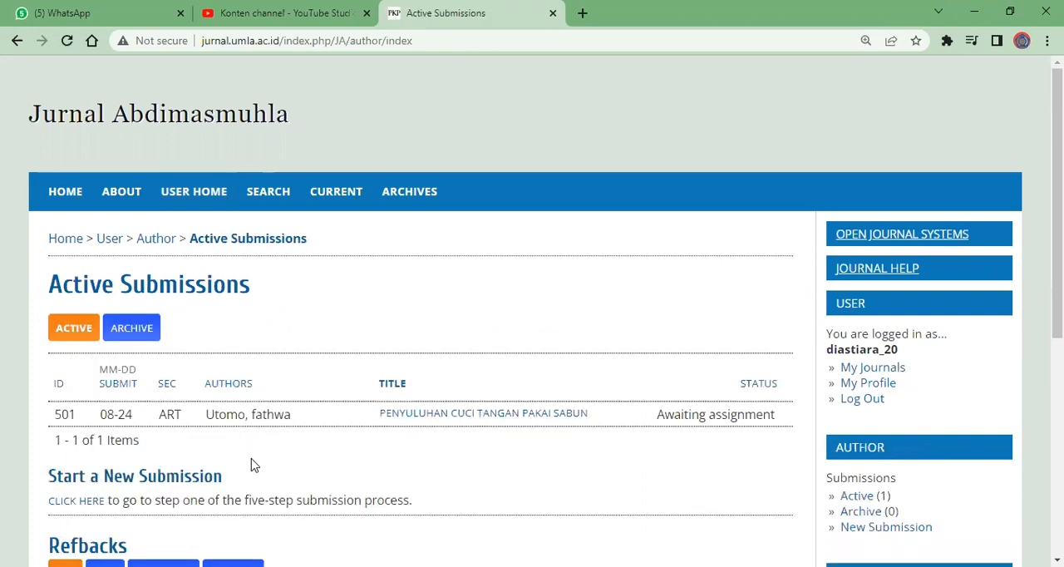
Examine the submitted article's entry and status in Active Submissions, along with the new submission and Refbacks sections below it
{"action": "scroll", "coordinate": [487, 424], "scroll_direction": "down", "scroll_amount": 2}
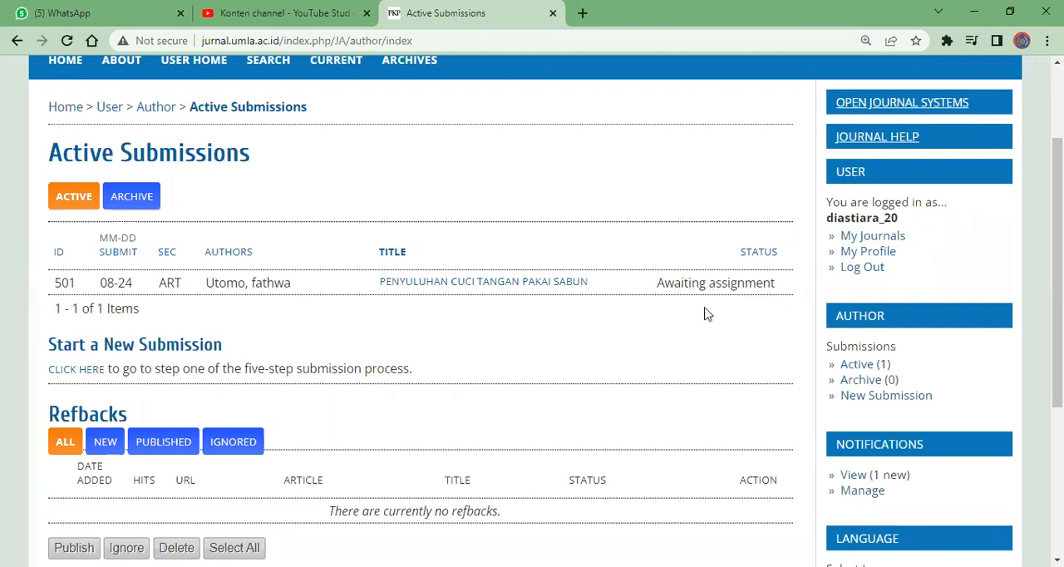
{"action": "left_click_drag", "start_coordinate": [1057, 272], "coordinate": [1057, 245]}
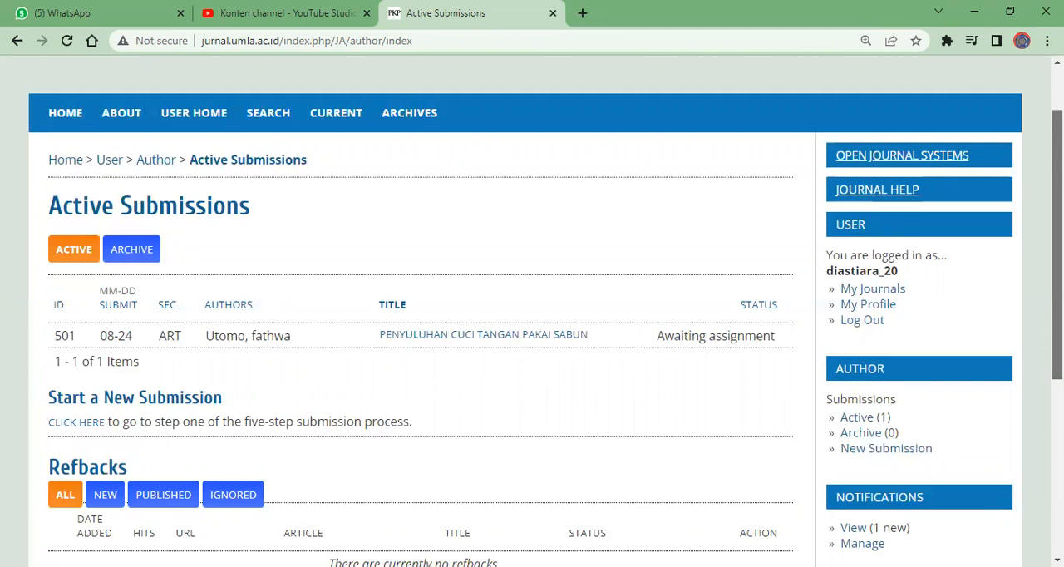
{"action": "scroll", "coordinate": [545, 310], "scroll_direction": "down", "scroll_amount": 1}
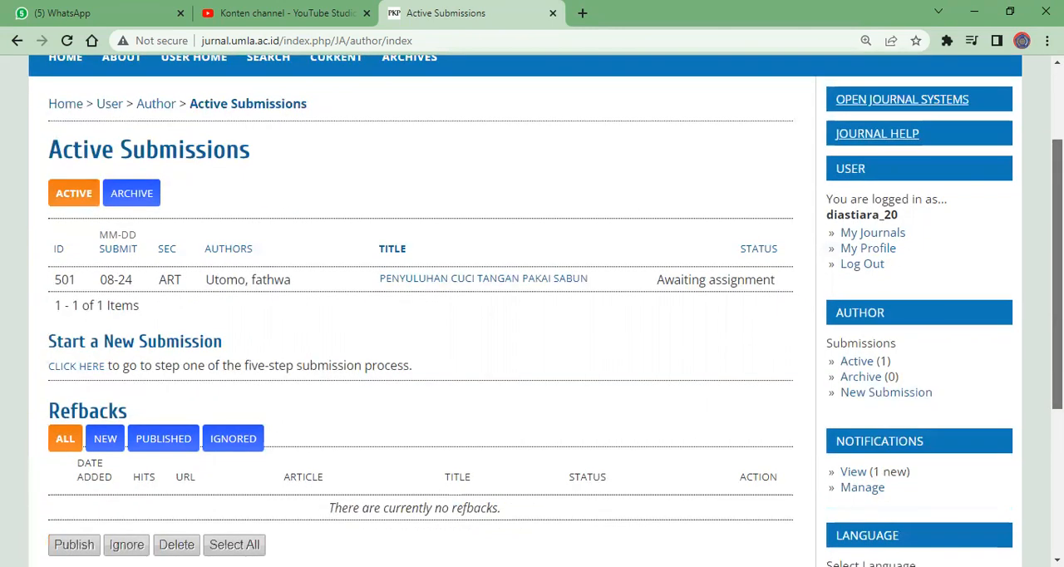
{"action": "scroll", "coordinate": [545, 310], "scroll_direction": "down", "scroll_amount": 2}
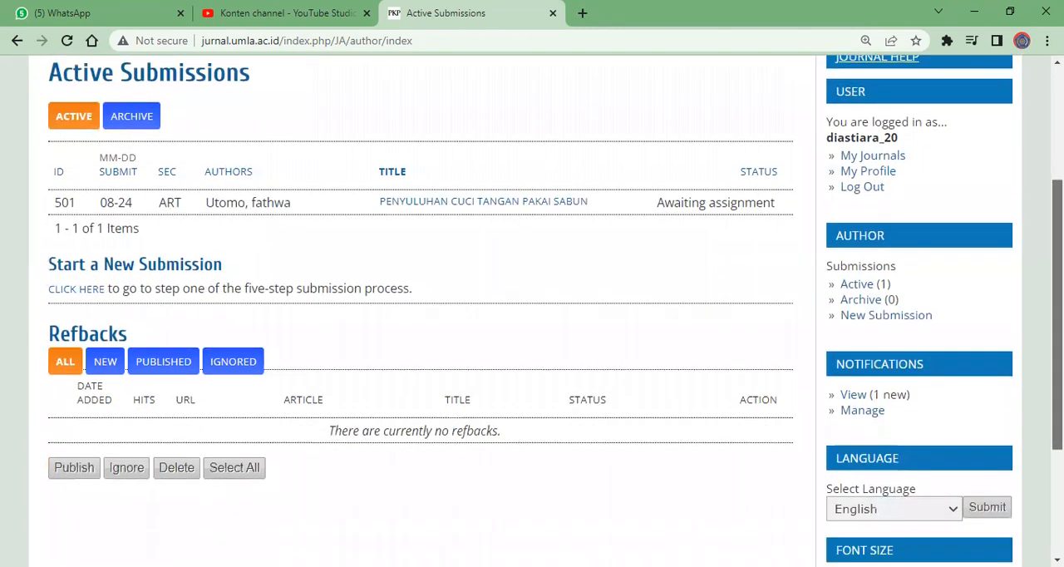
{"action": "scroll", "coordinate": [545, 310], "scroll_direction": "down", "scroll_amount": 1}
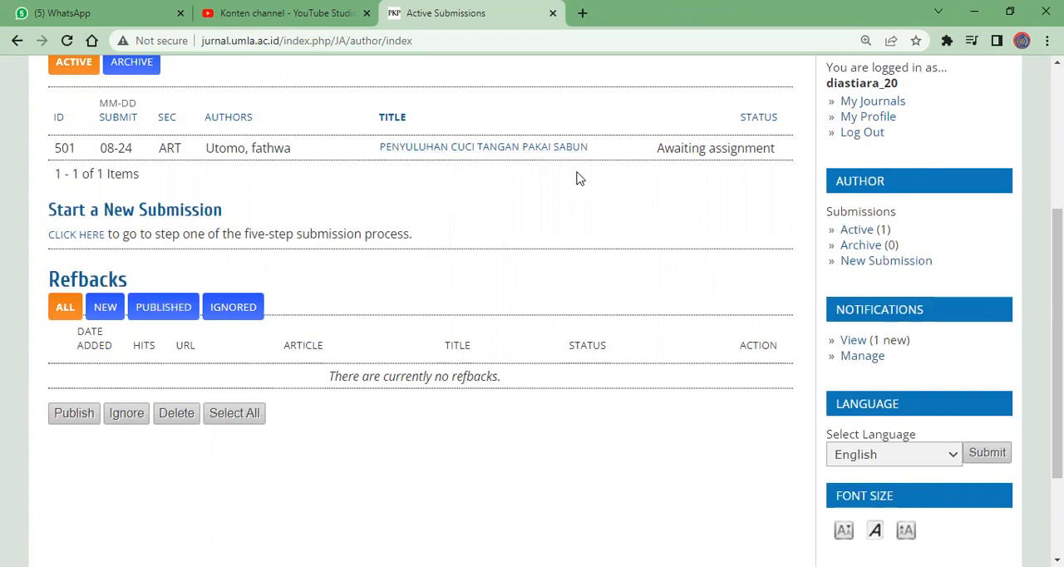
Switch to WhatsApp and reply "lamongrejo kayaknya" to the contact asking where to exchange money in Lamongan
{"action": "scroll", "coordinate": [1057, 341], "scroll_direction": "up", "scroll_amount": 2}
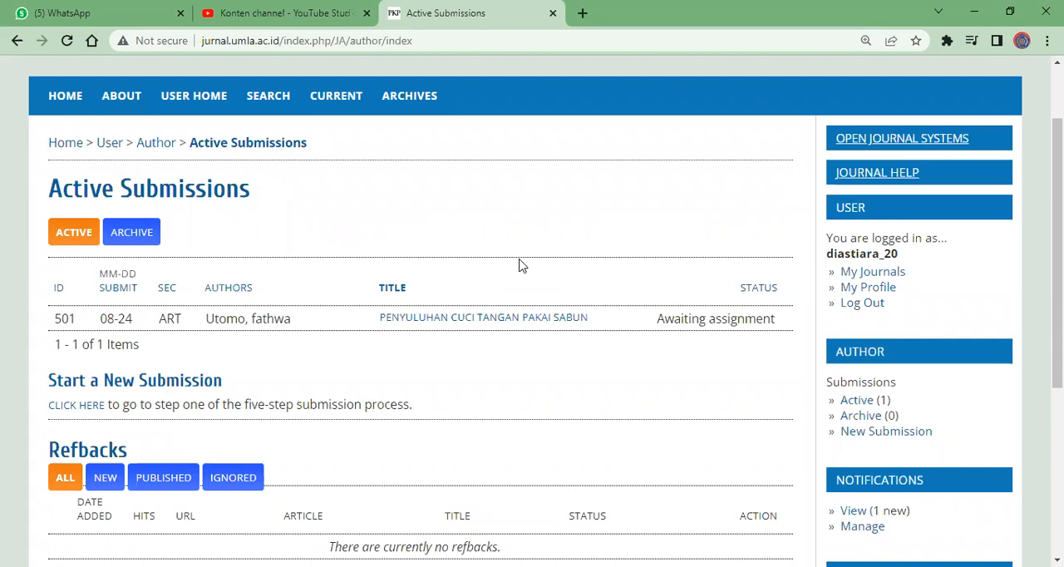
{"action": "left_click", "coordinate": [36, 11]}
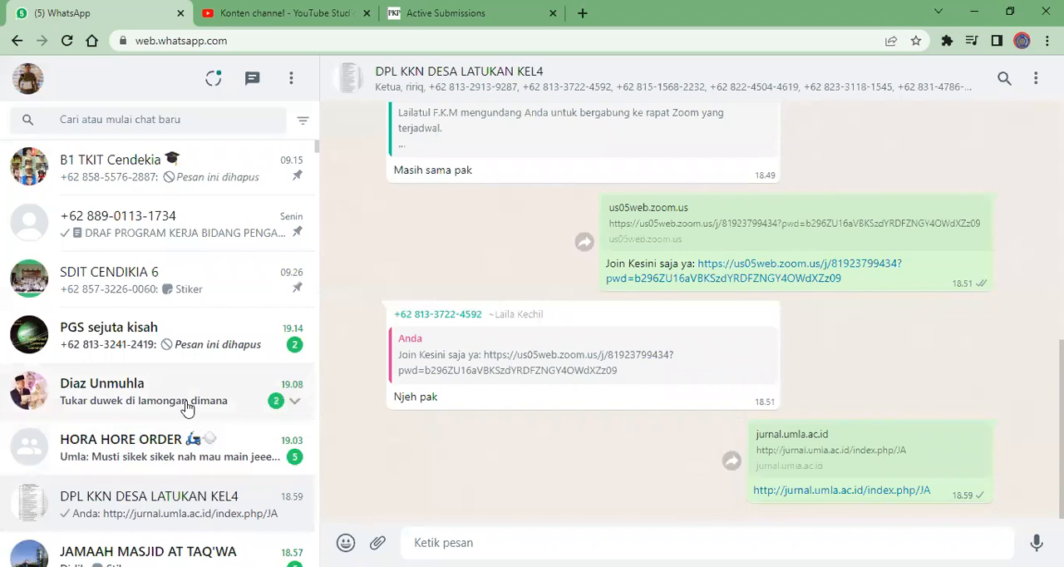
{"action": "left_click", "coordinate": [188, 407]}
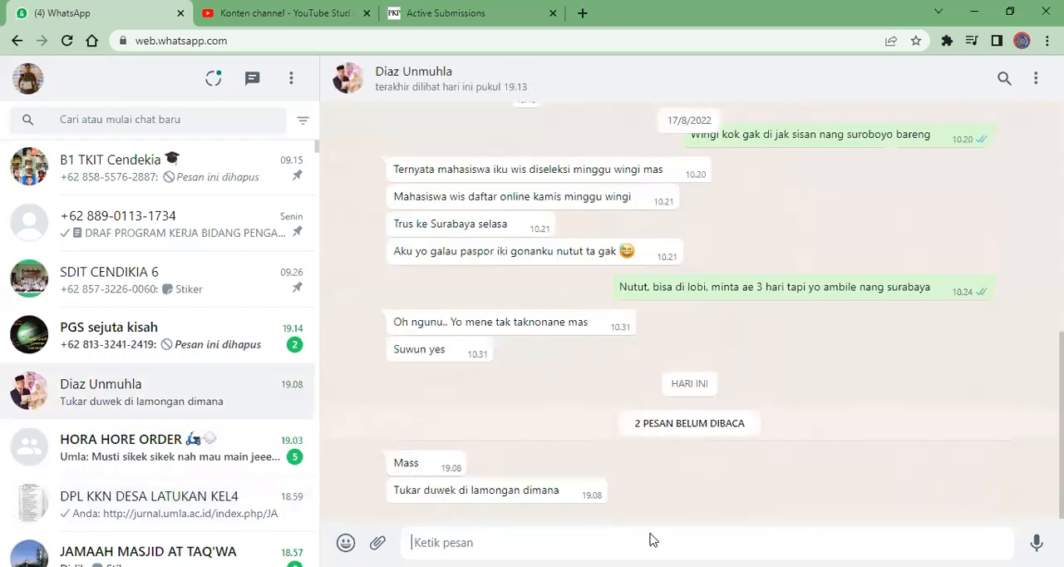
{"action": "type", "text": "lam"}
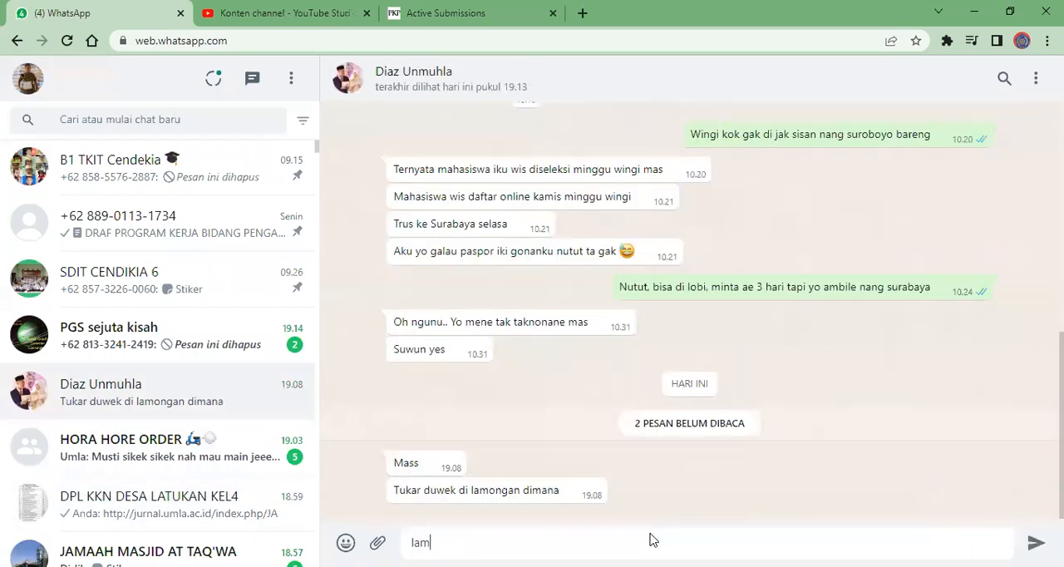
{"action": "type", "text": "ongnejo kayaknya"}
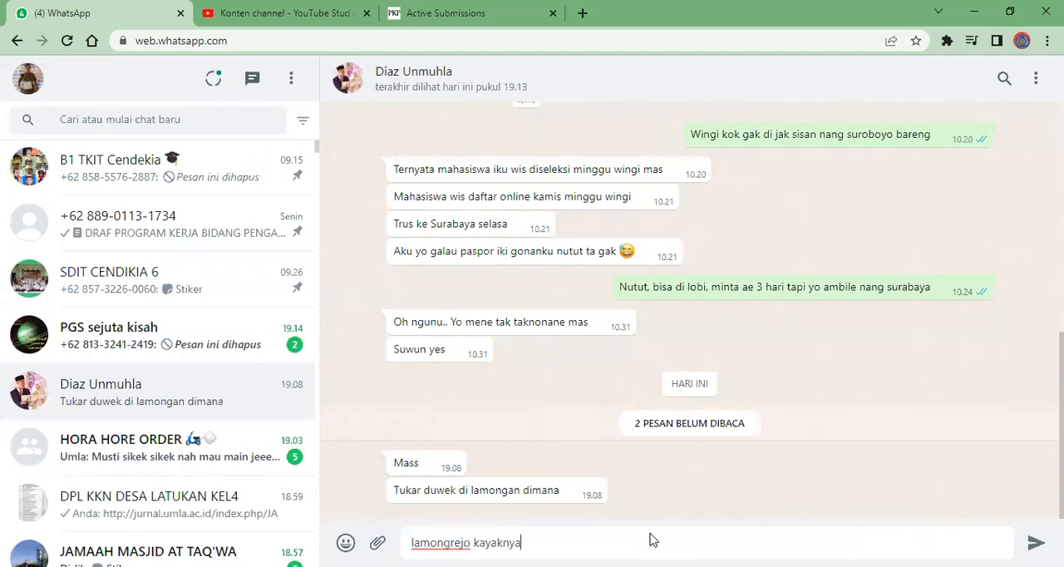
{"action": "key", "text": "Return"}
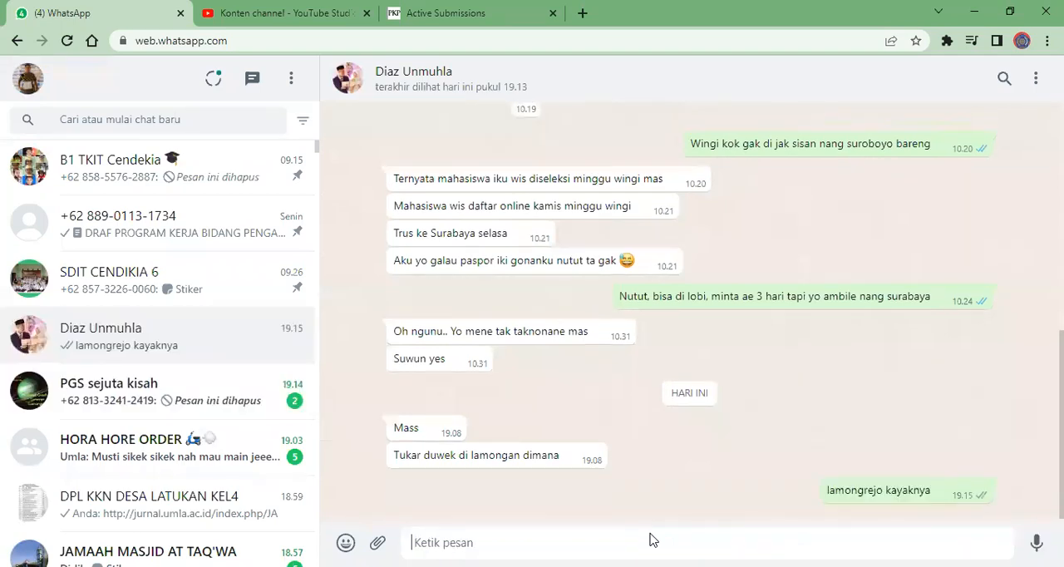
Read the unread messages in the HORA HORE ORDER and PGS sejuta kisah group chats
{"action": "left_click", "coordinate": [214, 462]}
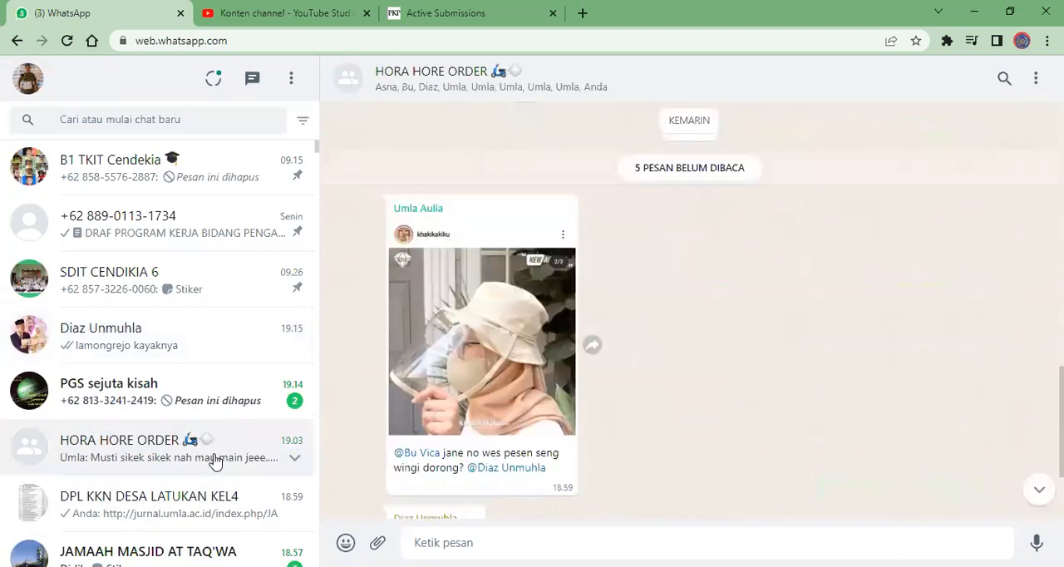
{"action": "scroll", "coordinate": [883, 355], "scroll_direction": "down", "scroll_amount": 3}
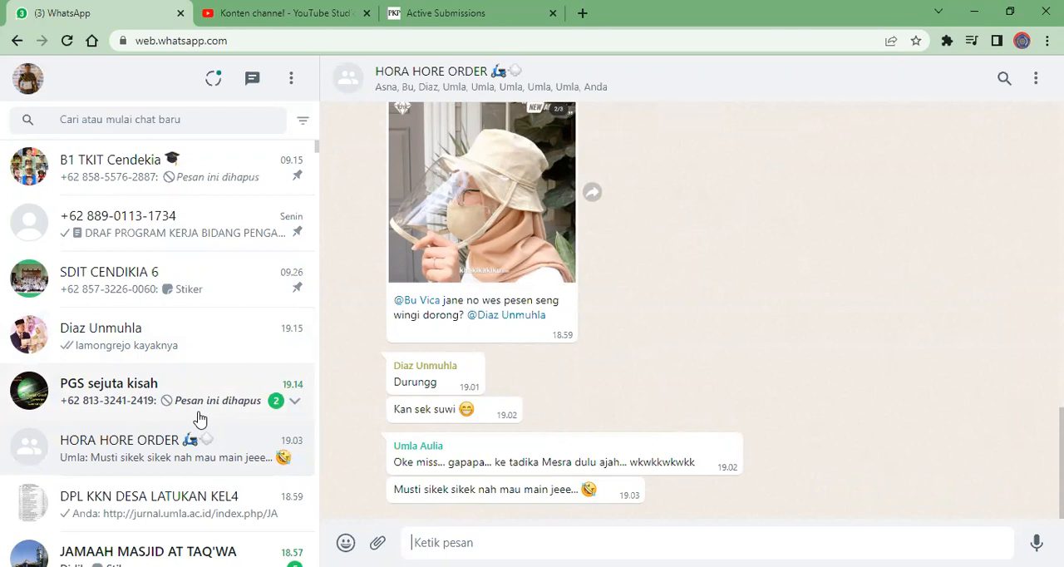
{"action": "left_click", "coordinate": [221, 395]}
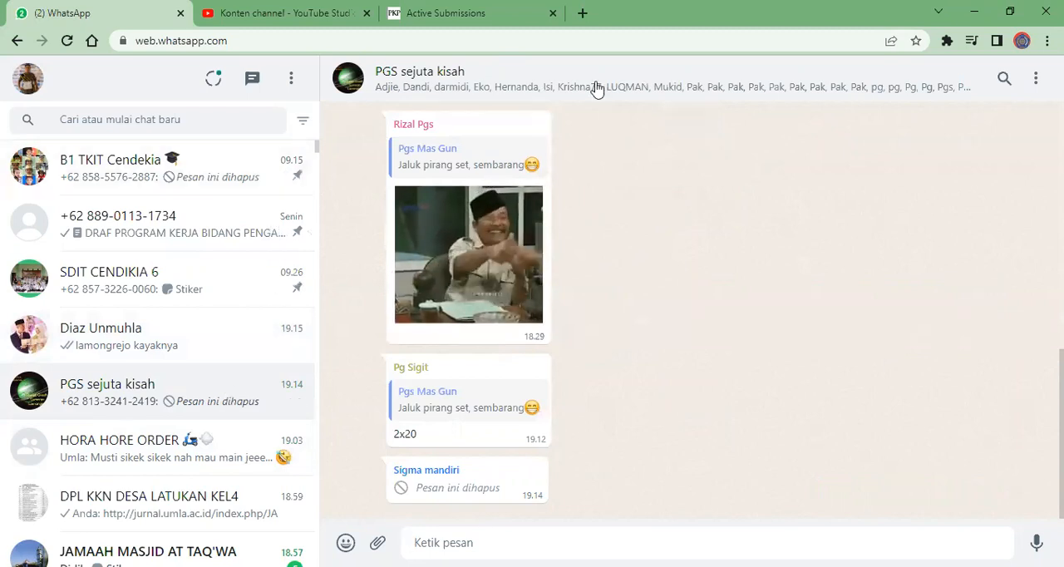
Switch back to the journal site and open a new author submission for Jurnal Abdimasmuhla from My Journals
{"action": "left_click", "coordinate": [474, 10]}
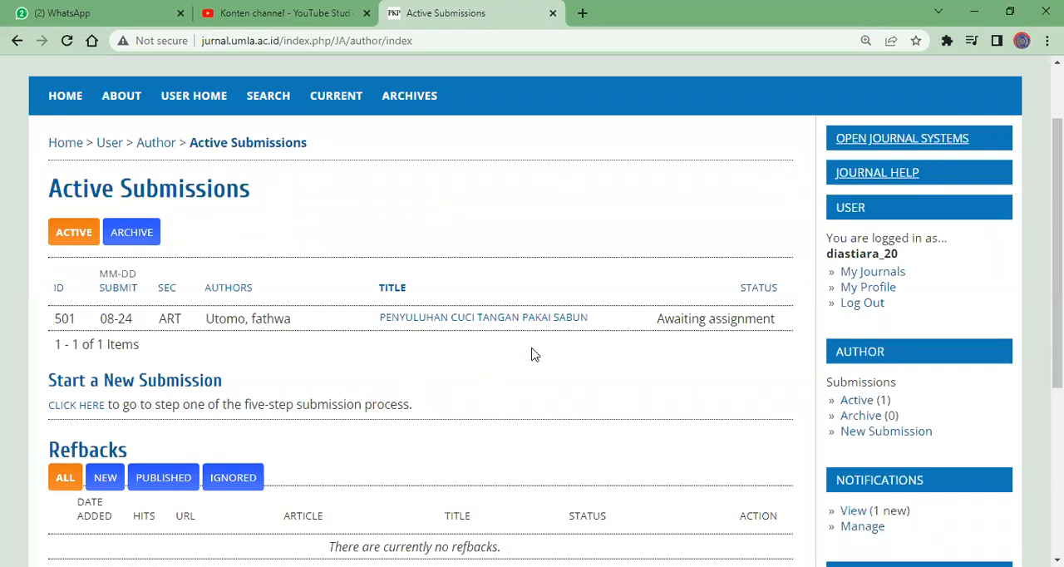
{"action": "left_click", "coordinate": [865, 275]}
{"action": "scroll", "coordinate": [606, 431], "scroll_direction": "down", "scroll_amount": 2}
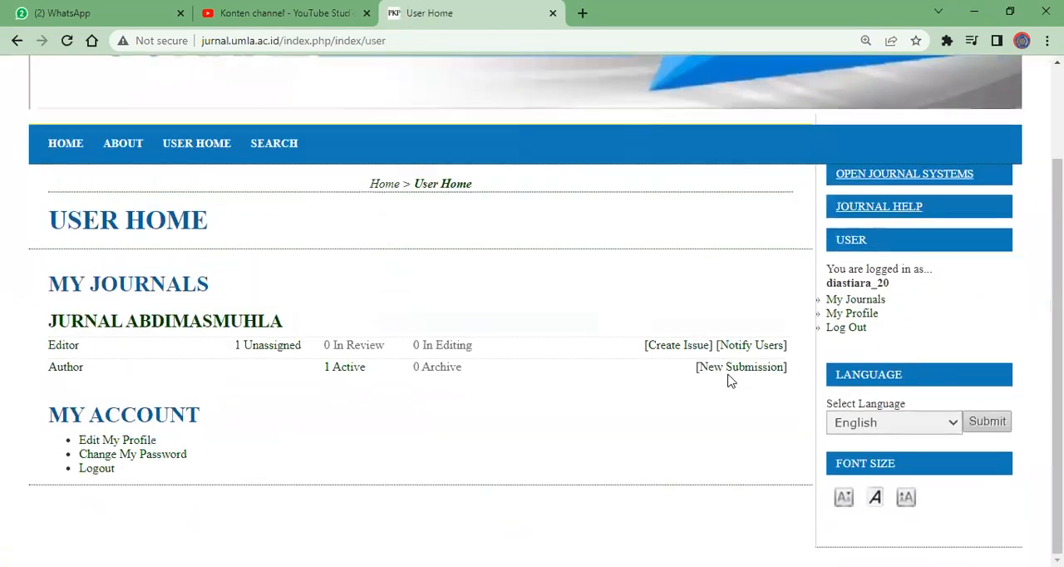
{"action": "left_click", "coordinate": [731, 378]}
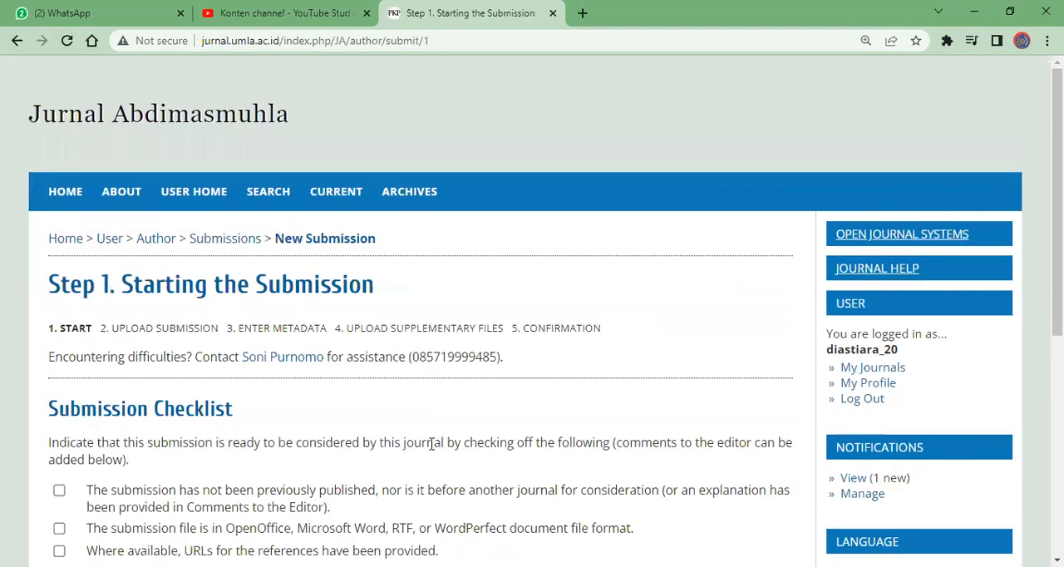
Examine the Step 1 submission page, from the checklist and privacy statement to the comments for the editor
{"action": "scroll", "coordinate": [87, 278], "scroll_direction": "down", "scroll_amount": 5}
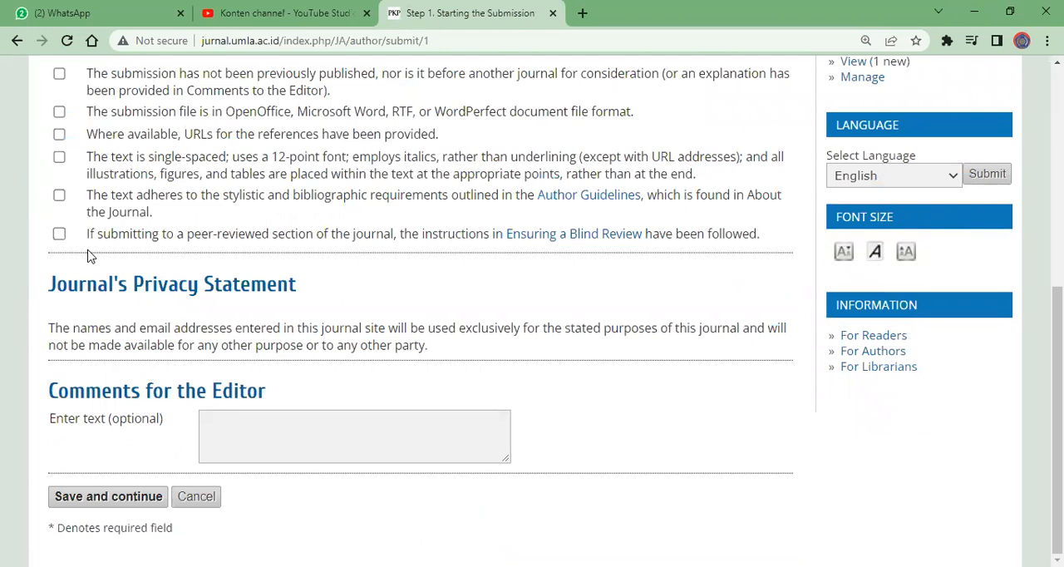
{"action": "scroll", "coordinate": [91, 257], "scroll_direction": "up", "scroll_amount": 5}
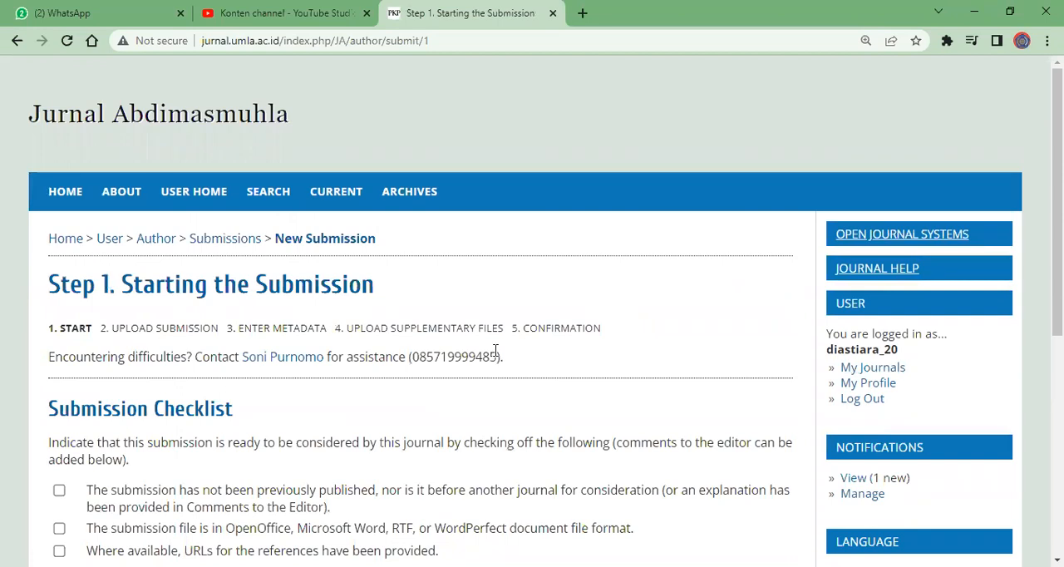
{"action": "scroll", "coordinate": [495, 350], "scroll_direction": "down", "scroll_amount": 5}
{"action": "scroll", "coordinate": [495, 353], "scroll_direction": "up", "scroll_amount": 5}
{"action": "scroll", "coordinate": [495, 350], "scroll_direction": "down", "scroll_amount": 5}
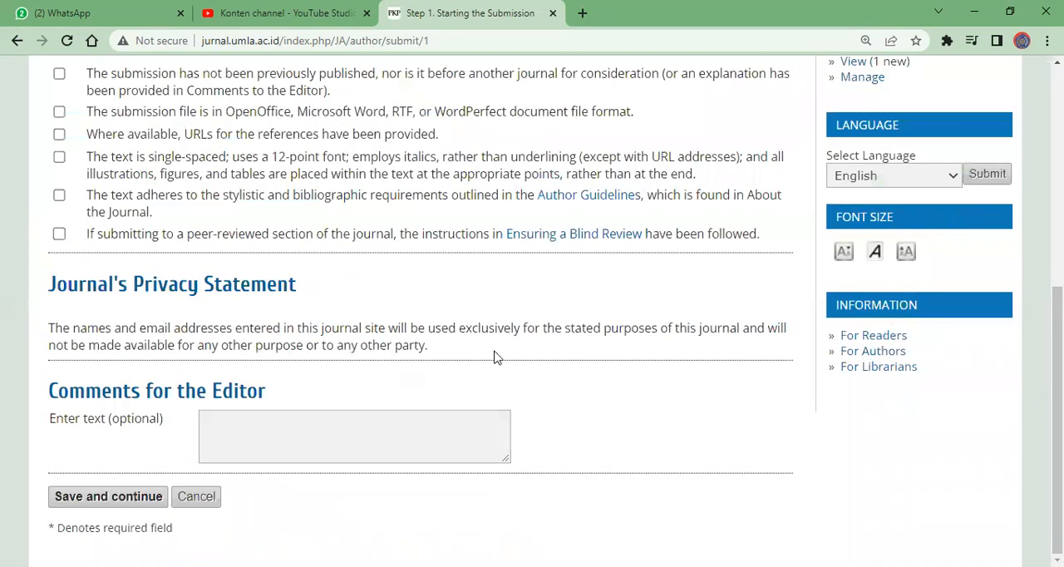
{"action": "scroll", "coordinate": [496, 357], "scroll_direction": "up", "scroll_amount": 5}
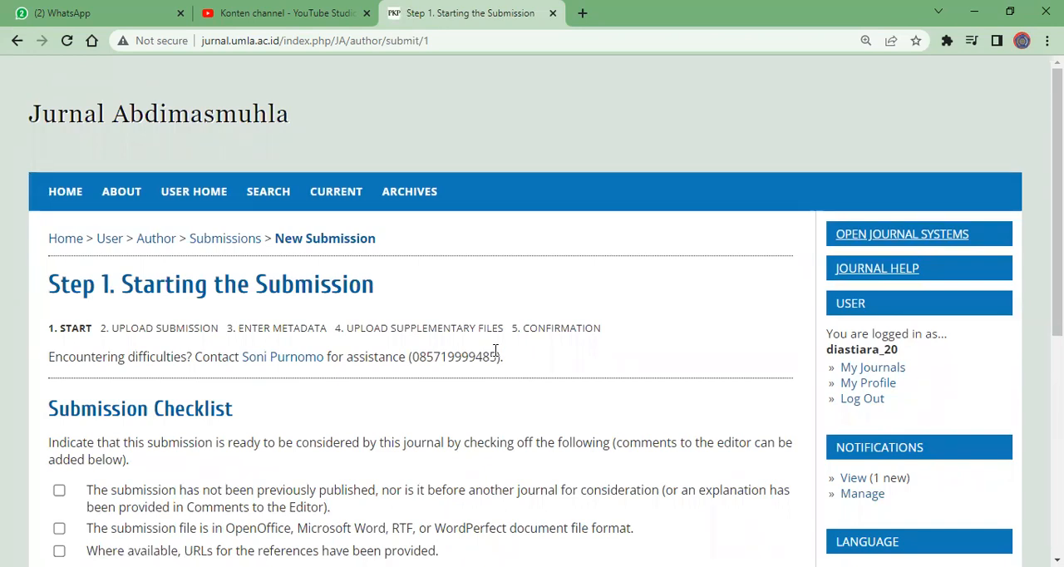
{"action": "left_click_drag", "start_coordinate": [1057, 283], "coordinate": [1057, 363]}
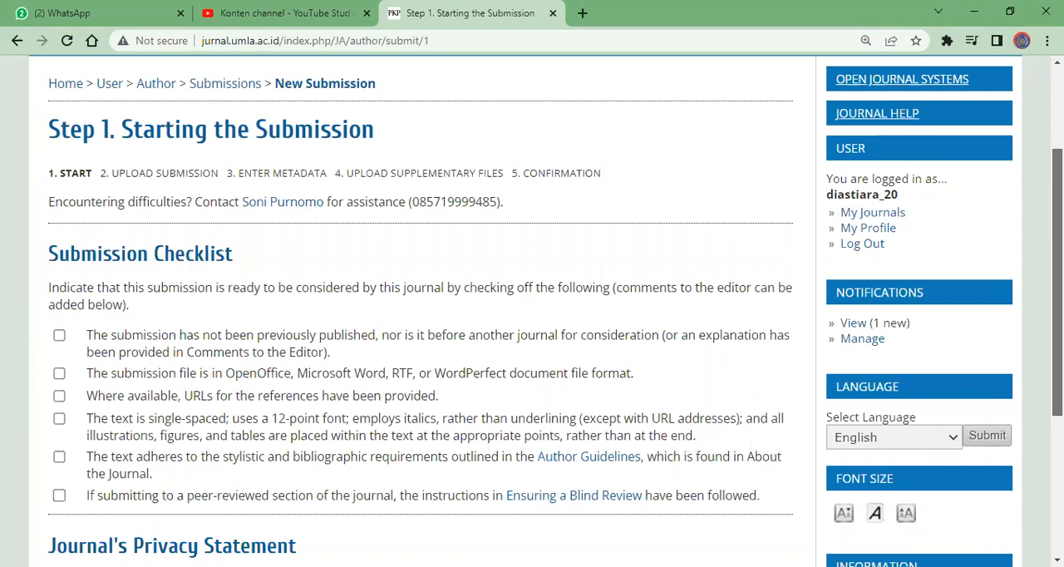
{"action": "scroll", "coordinate": [532, 311], "scroll_direction": "up", "scroll_amount": 1}
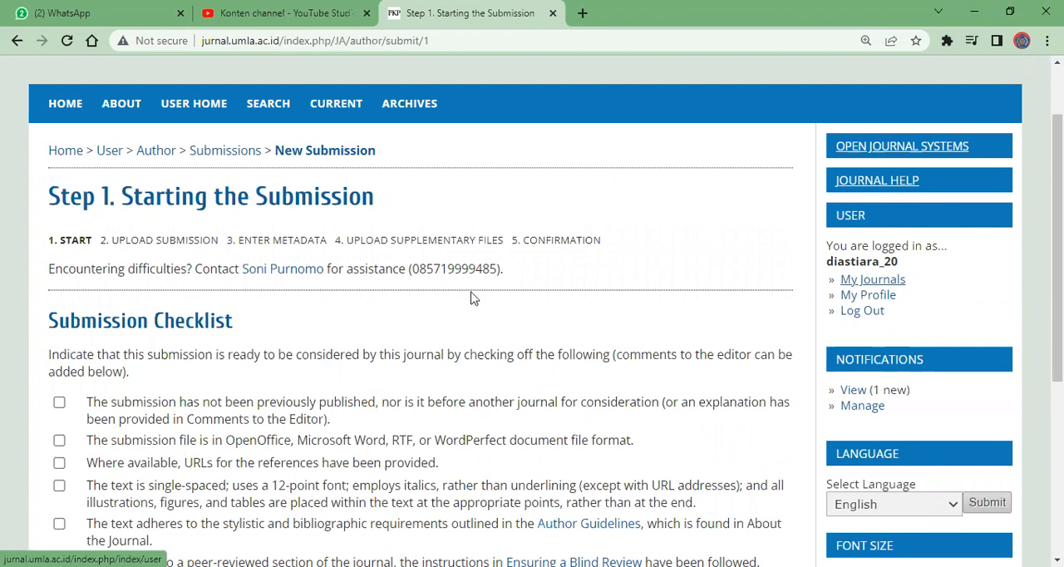
Return to My Journals and open the Editor's list of unassigned submissions for Jurnal Abdimasmuhla
{"action": "left_click", "coordinate": [873, 282]}
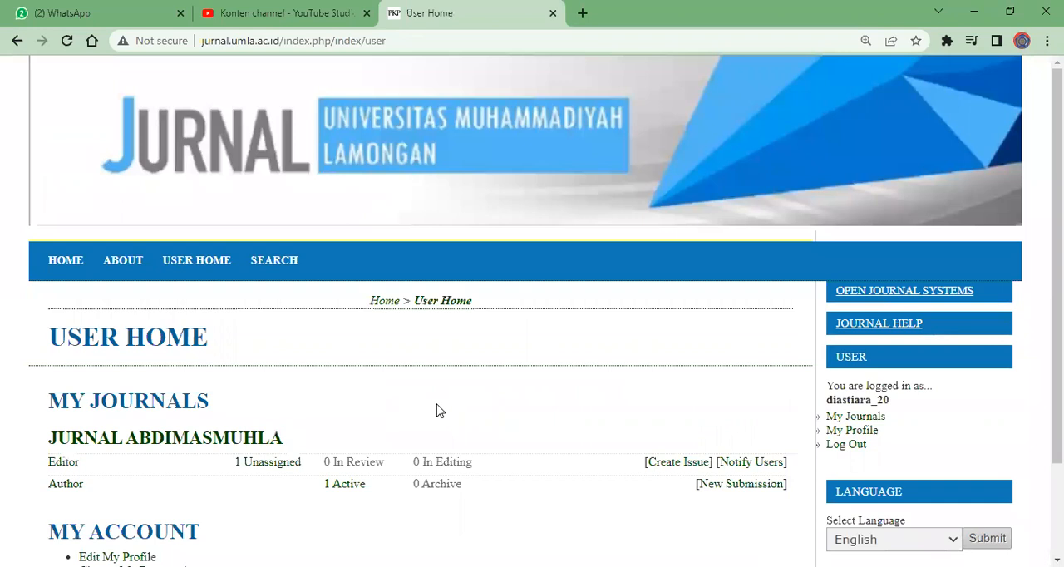
{"action": "scroll", "coordinate": [439, 411], "scroll_direction": "down", "scroll_amount": 2}
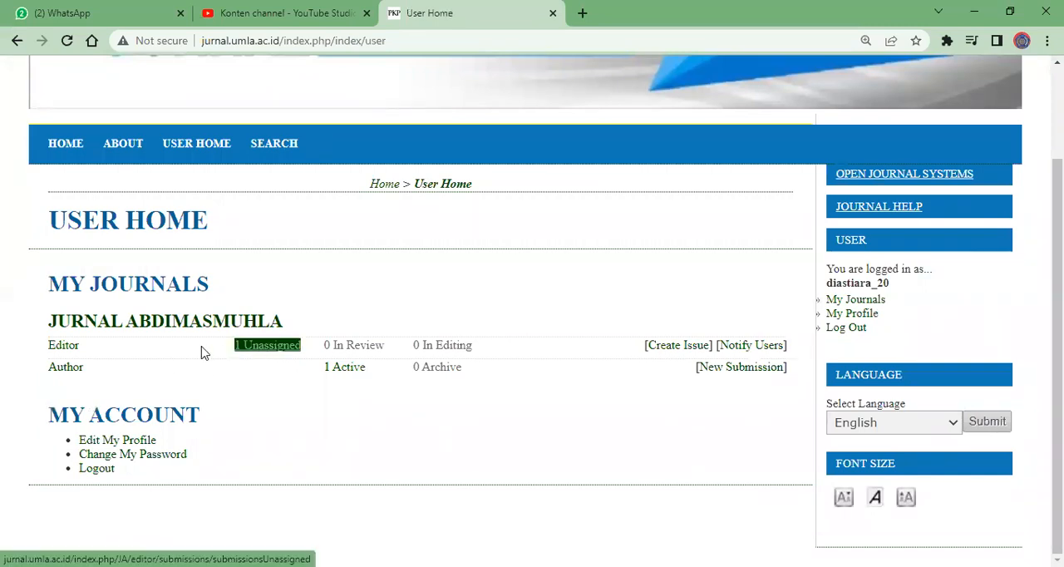
{"action": "left_click", "coordinate": [271, 351]}
{"action": "scroll", "coordinate": [102, 441], "scroll_direction": "down", "scroll_amount": 6}
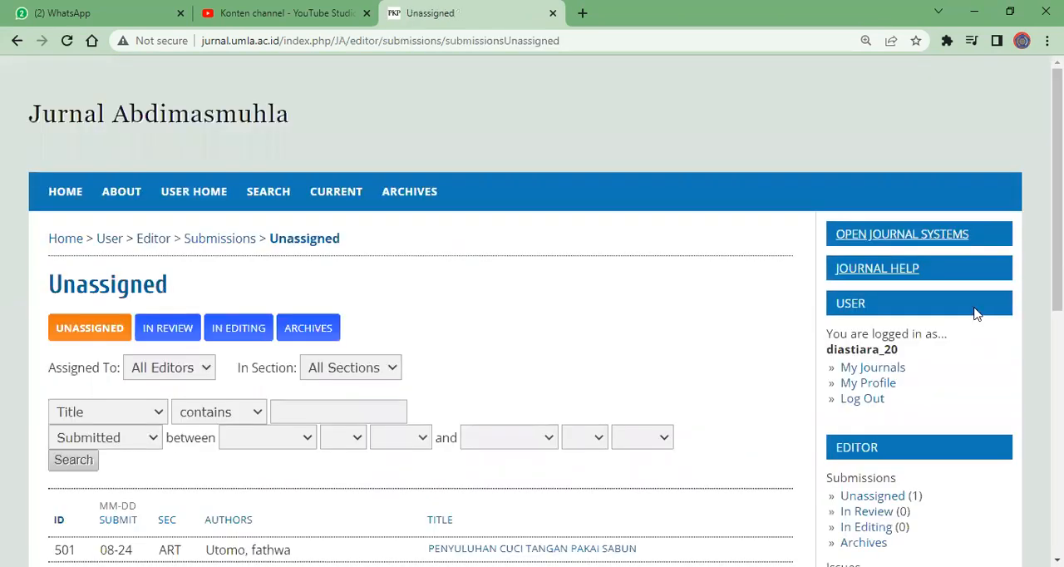
{"action": "scroll", "coordinate": [973, 311], "scroll_direction": "down", "scroll_amount": 2}
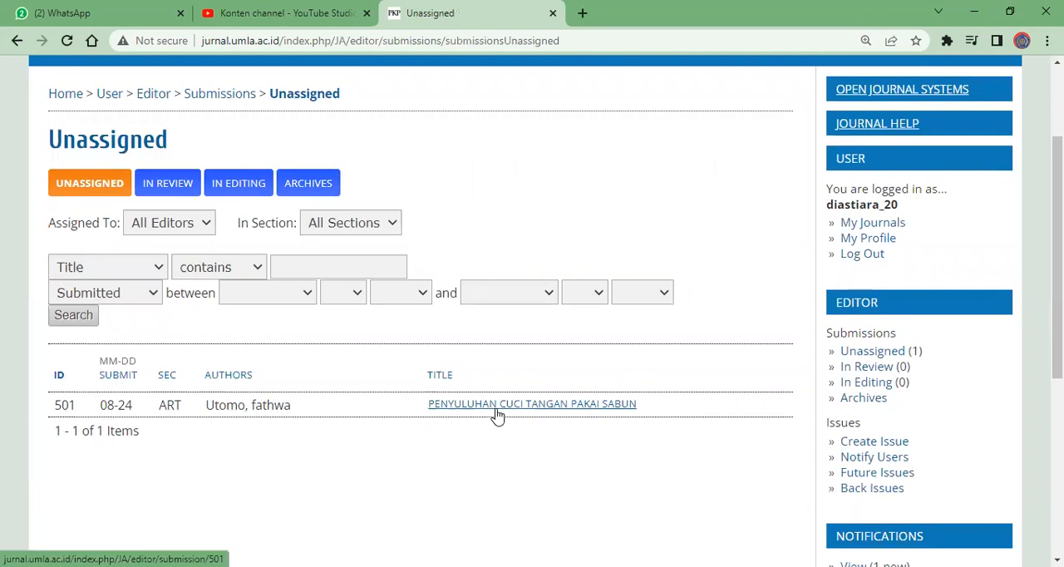
Open the summary of the unassigned article PENYULUHAN CUCI TANGAN PAKAI SABUN and look over its submission details
{"action": "right_click", "coordinate": [612, 406]}
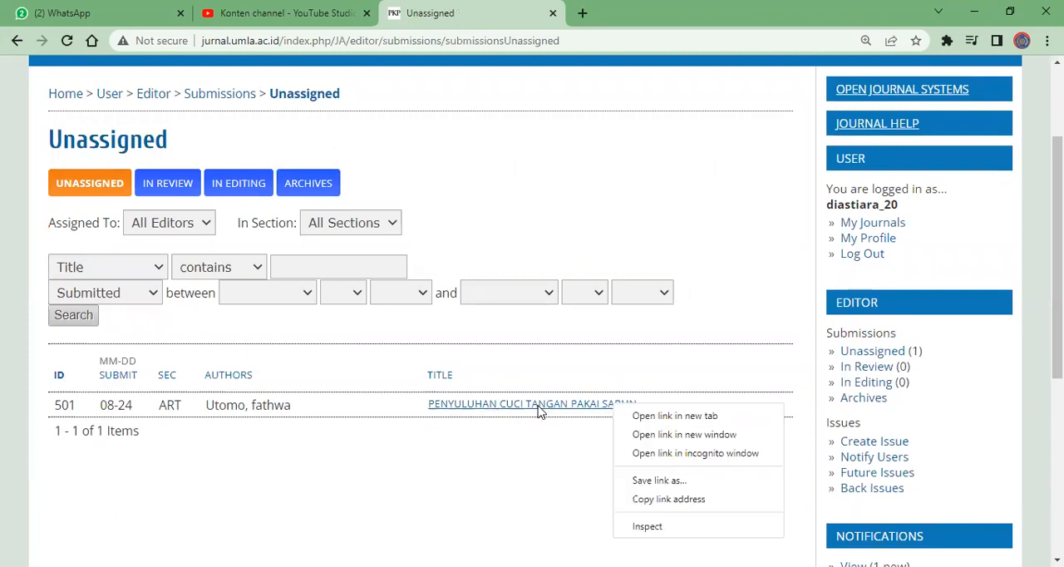
{"action": "left_click", "coordinate": [532, 465]}
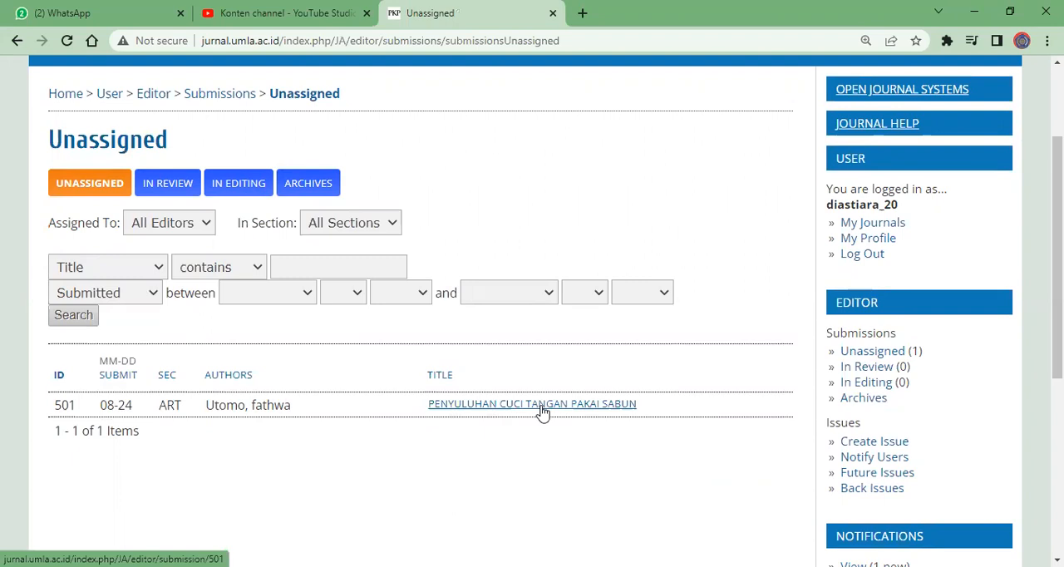
{"action": "left_click", "coordinate": [541, 411]}
{"action": "scroll", "coordinate": [104, 432], "scroll_direction": "down", "scroll_amount": 6}
{"action": "scroll", "coordinate": [104, 432], "scroll_direction": "up", "scroll_amount": 6}
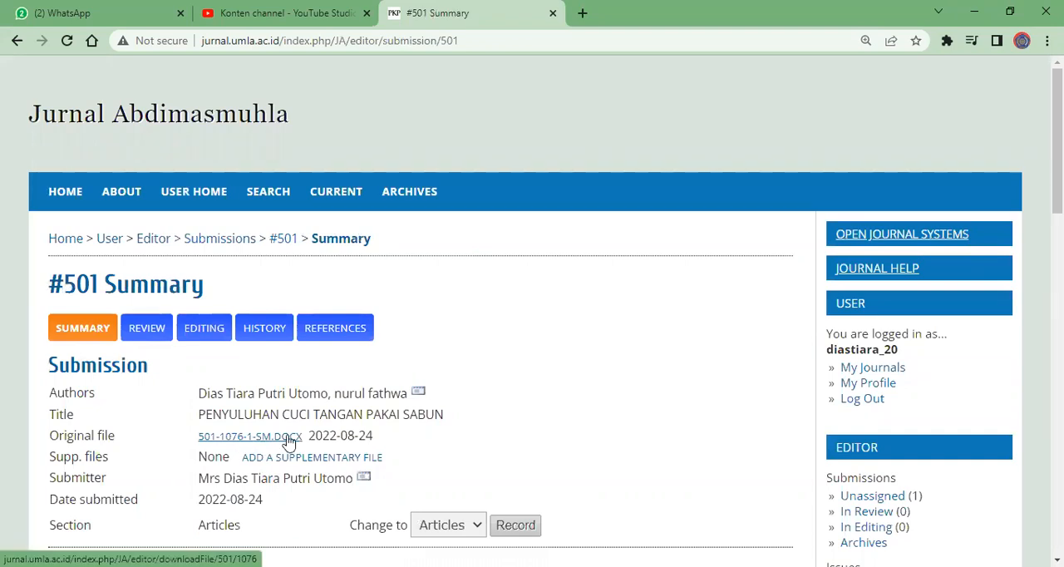
Download the submission's original file 501-1076-1-SM.docx and review the summary's metadata down to the references
{"action": "left_click", "coordinate": [249, 436]}
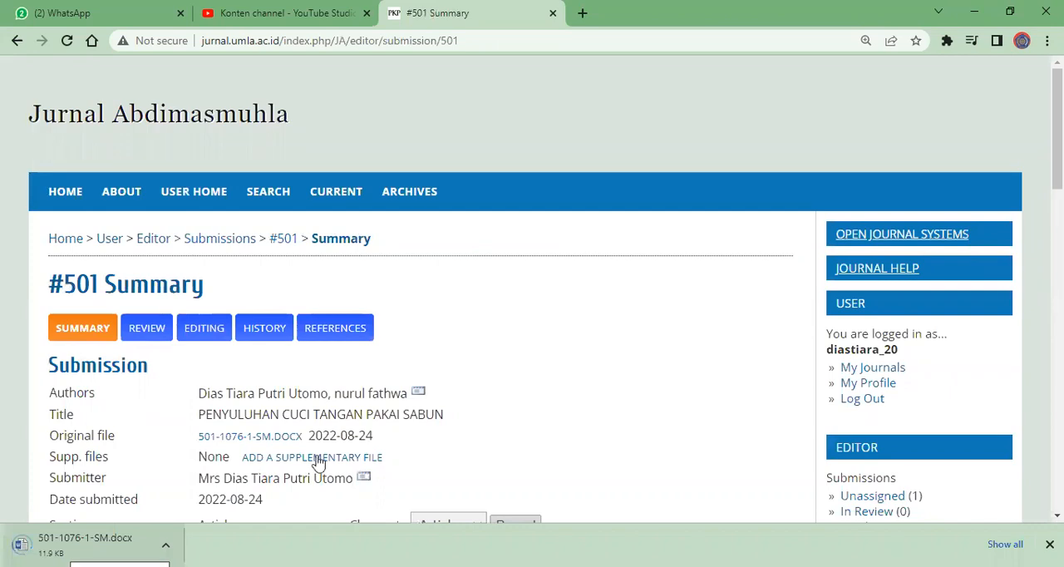
{"action": "scroll", "coordinate": [315, 463], "scroll_direction": "down", "scroll_amount": 10}
{"action": "scroll", "coordinate": [319, 462], "scroll_direction": "down", "scroll_amount": 10}
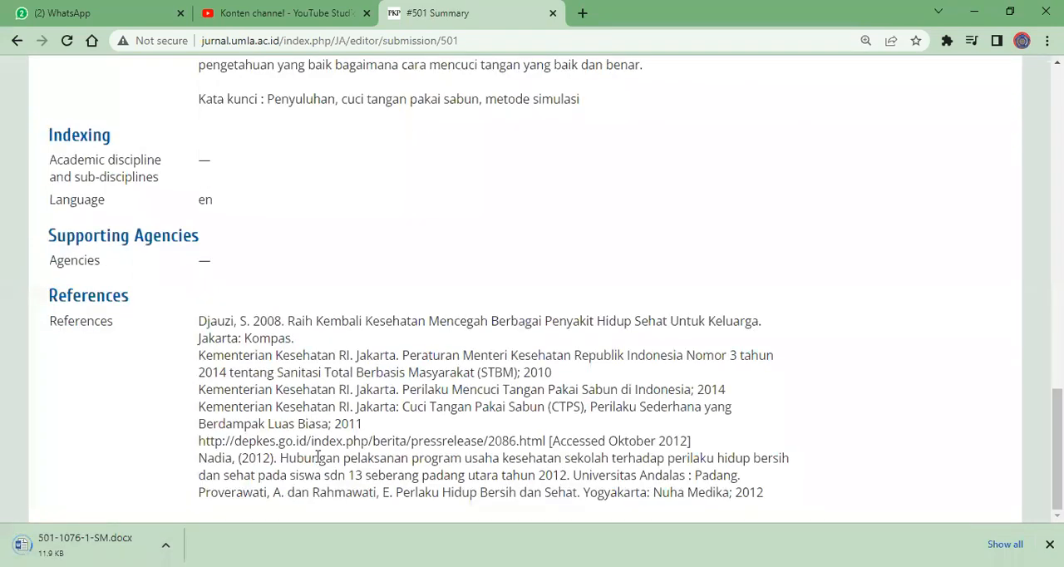
{"action": "scroll", "coordinate": [318, 457], "scroll_direction": "up", "scroll_amount": 20}
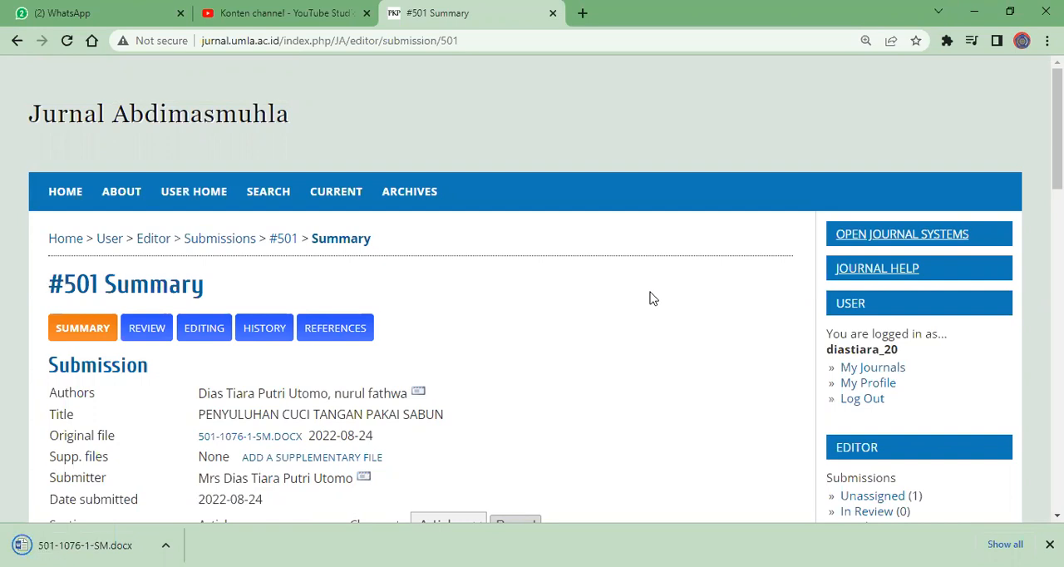
Open the Vol 3, No 2 (2022) issue from the journal's archives and examine the articles in its table of contents
{"action": "left_click", "coordinate": [407, 195]}
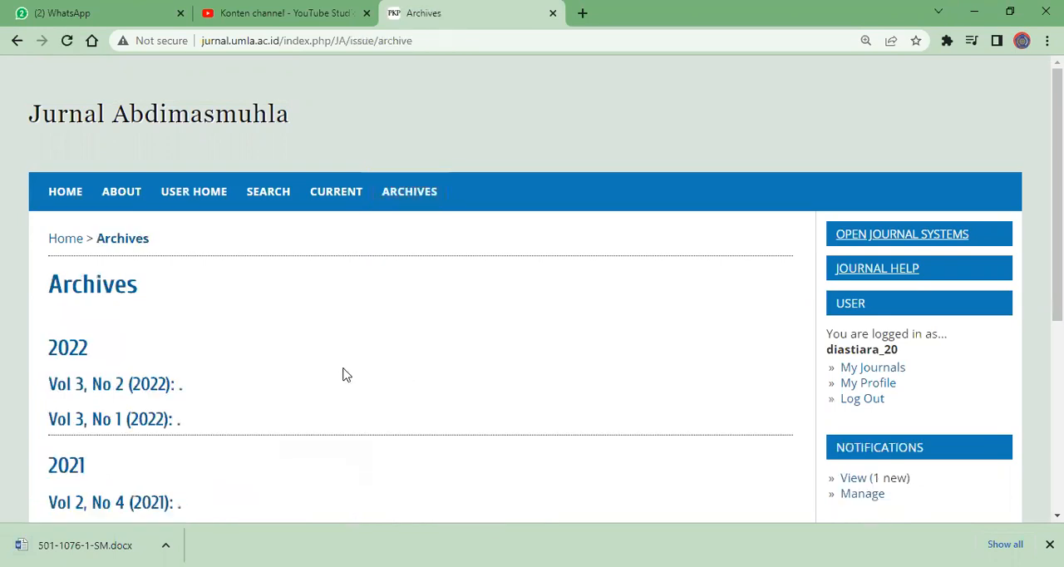
{"action": "left_click", "coordinate": [126, 384]}
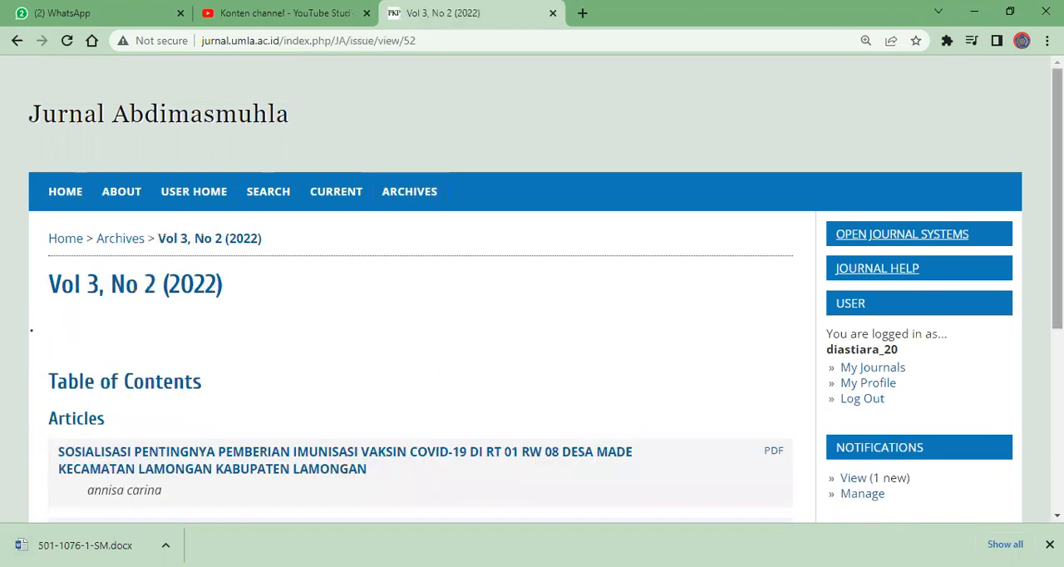
{"action": "scroll", "coordinate": [368, 378], "scroll_direction": "down", "scroll_amount": 4}
{"action": "left_click_drag", "start_coordinate": [1057, 332], "coordinate": [1057, 324]}
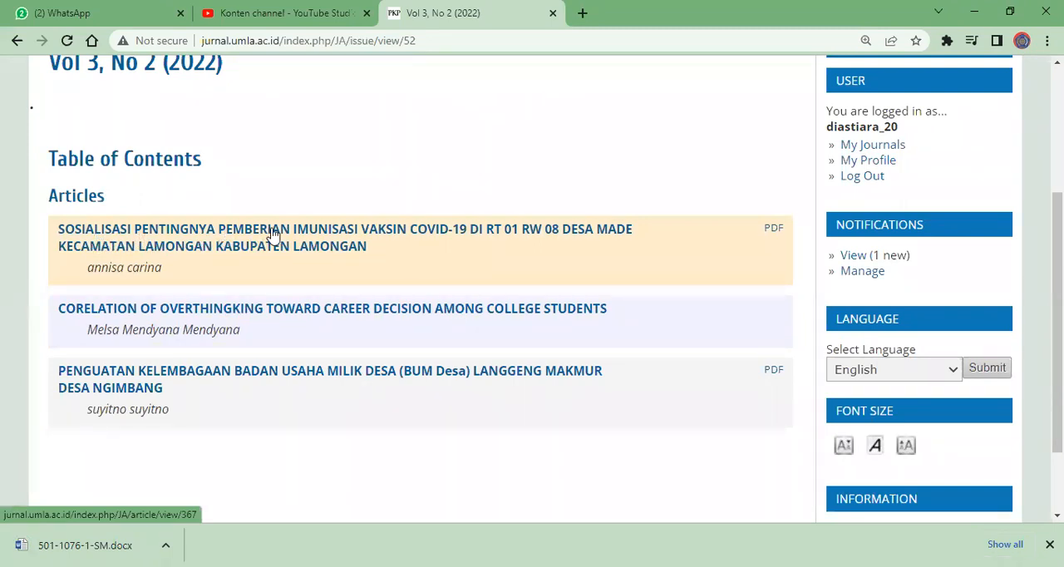
{"action": "scroll", "coordinate": [245, 191], "scroll_direction": "up", "scroll_amount": 1}
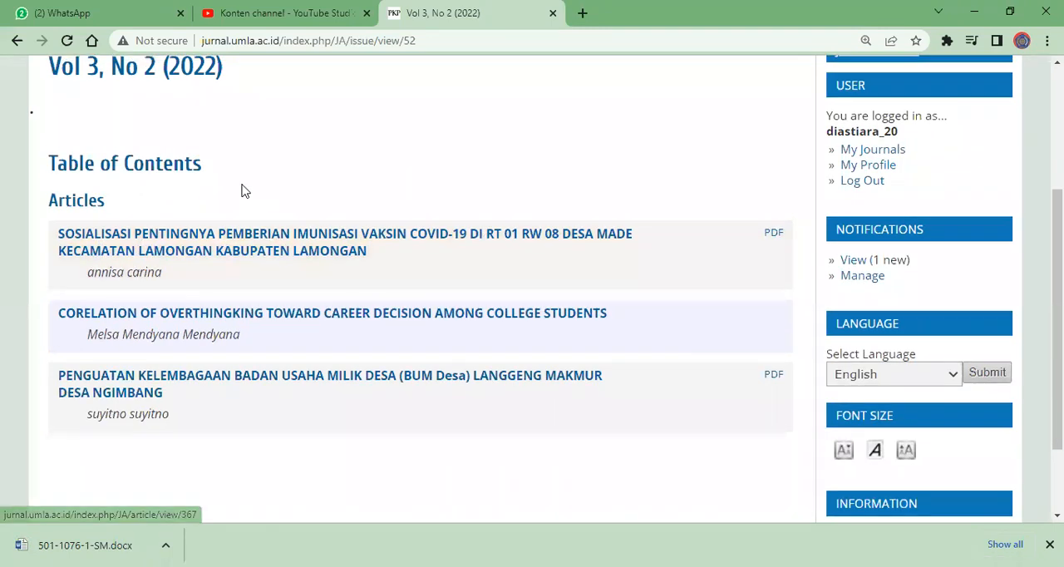
{"action": "scroll", "coordinate": [245, 191], "scroll_direction": "up", "scroll_amount": 3}
{"action": "scroll", "coordinate": [166, 241], "scroll_direction": "down", "scroll_amount": 4}
{"action": "scroll", "coordinate": [141, 274], "scroll_direction": "up", "scroll_amount": 4}
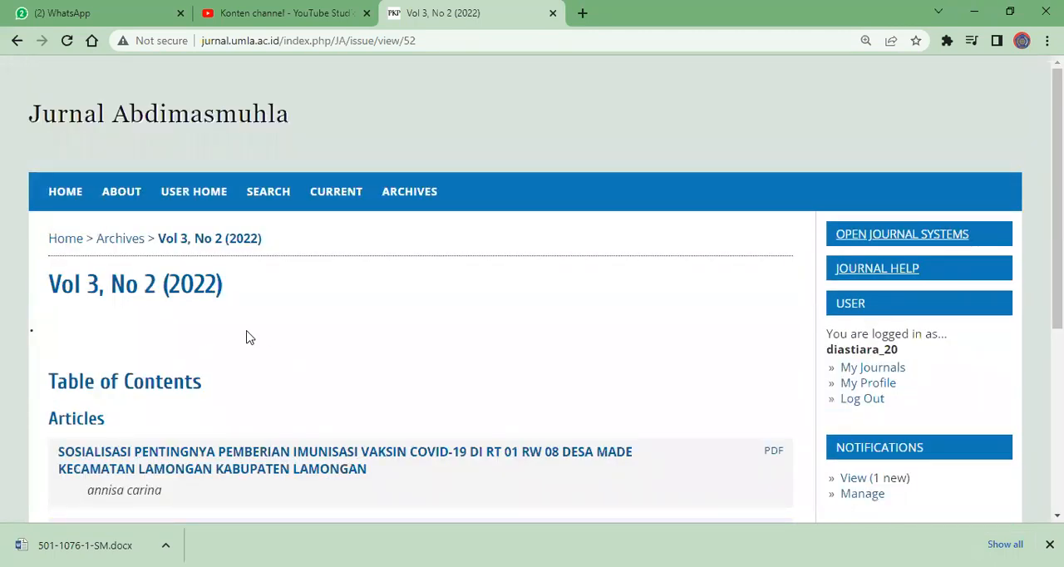
{"action": "scroll", "coordinate": [249, 341], "scroll_direction": "down", "scroll_amount": 4}
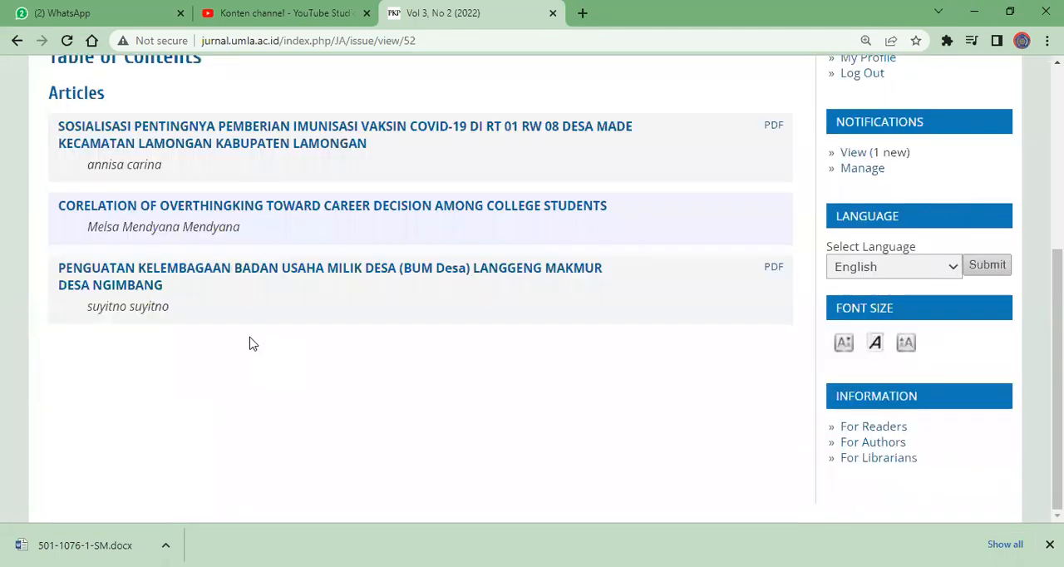
{"action": "scroll", "coordinate": [249, 342], "scroll_direction": "up", "scroll_amount": 4}
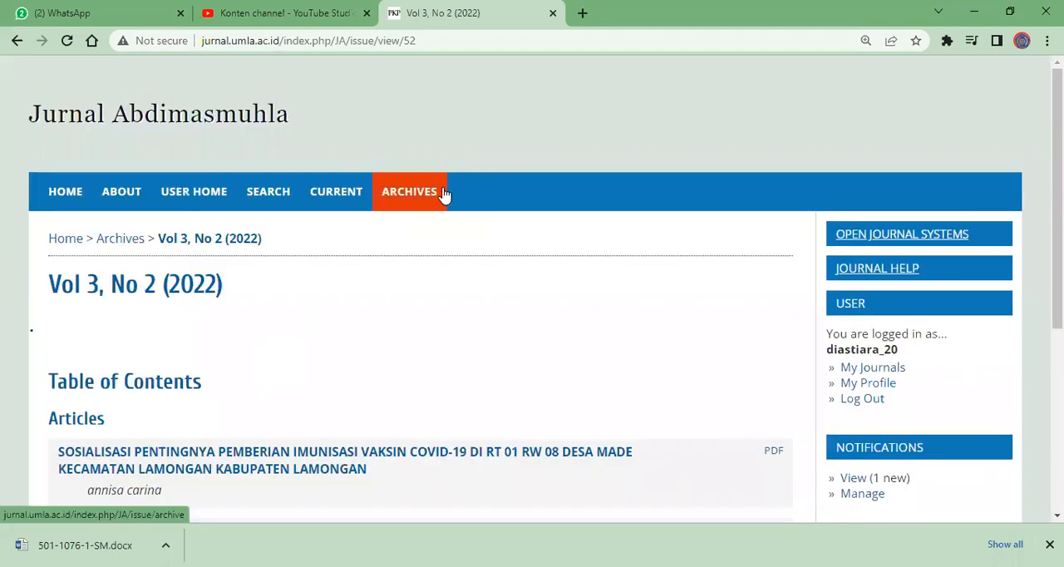
Open the issue's article SOSIALISASI PENTINGNYA PEMBERIAN IMUNISASI VAKSIN COVID-19 and read through its abstract and references
{"action": "left_click_drag", "start_coordinate": [1057, 208], "coordinate": [1057, 306]}
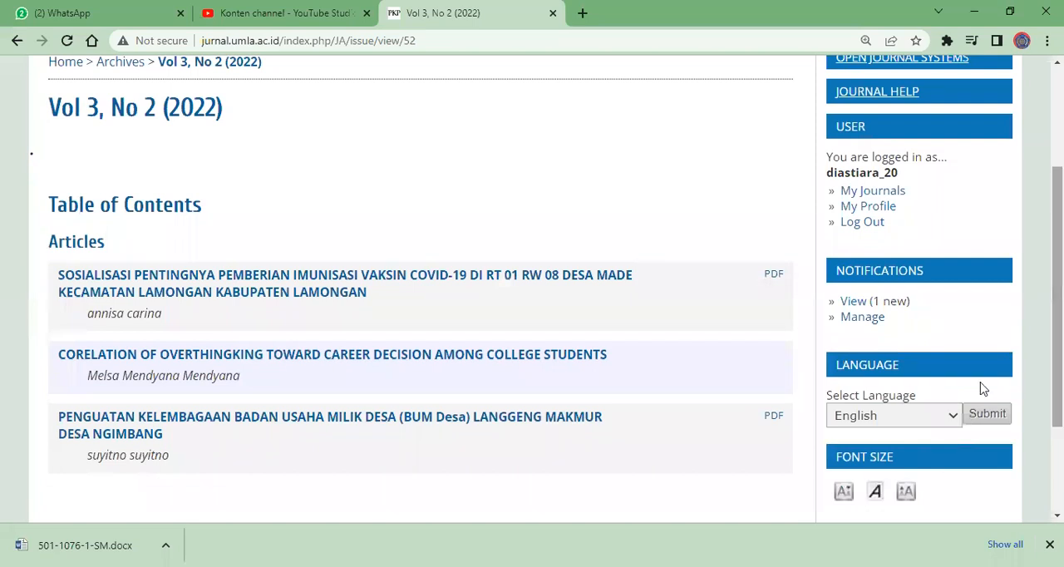
{"action": "left_click", "coordinate": [196, 278]}
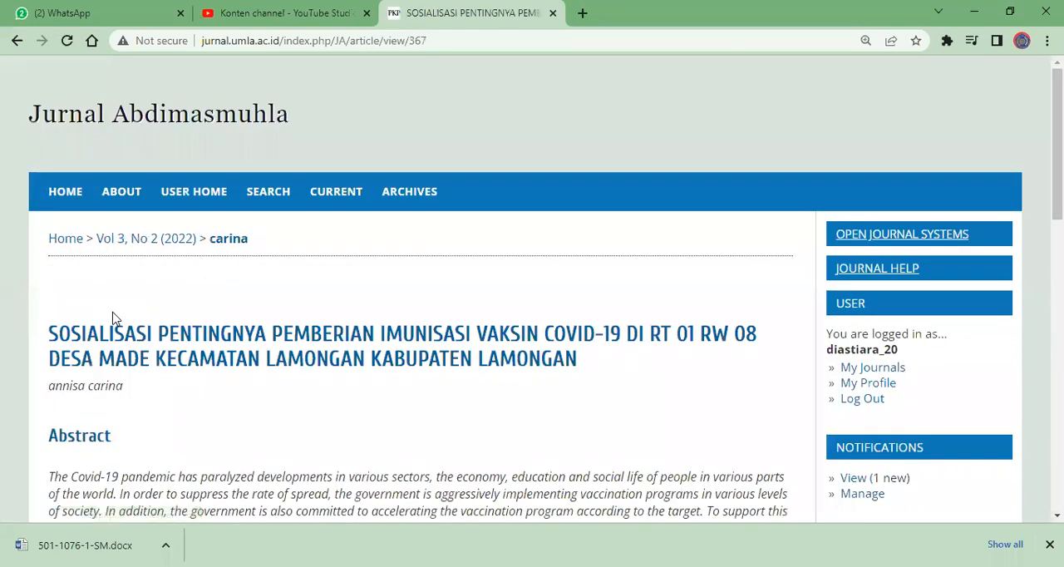
{"action": "scroll", "coordinate": [545, 293], "scroll_direction": "down", "scroll_amount": 2}
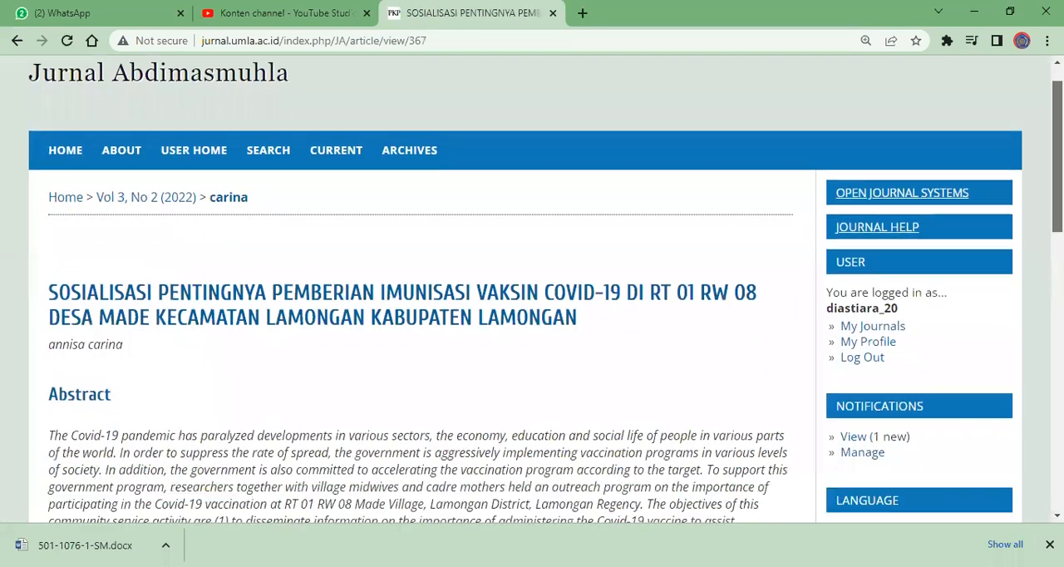
{"action": "scroll", "coordinate": [545, 293], "scroll_direction": "down", "scroll_amount": 1}
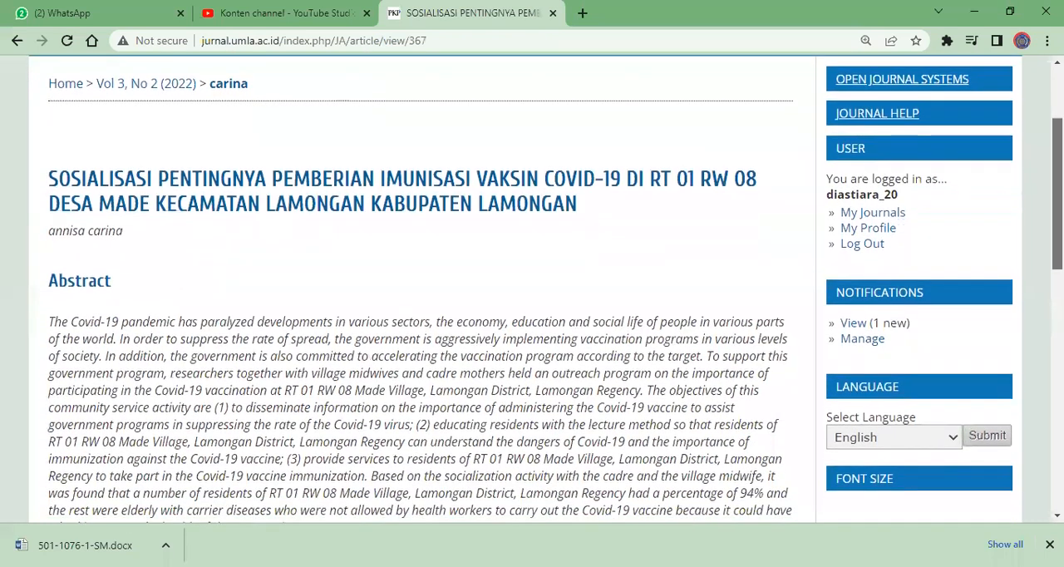
{"action": "scroll", "coordinate": [545, 293], "scroll_direction": "down", "scroll_amount": 1}
{"action": "scroll", "coordinate": [546, 292], "scroll_direction": "down", "scroll_amount": 7}
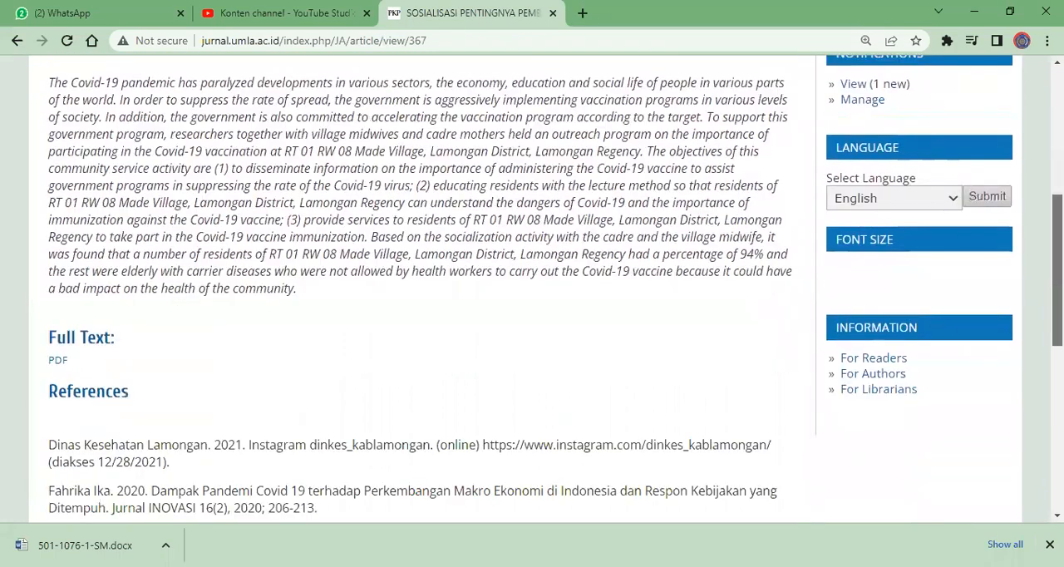
{"action": "scroll", "coordinate": [546, 293], "scroll_direction": "down", "scroll_amount": 6}
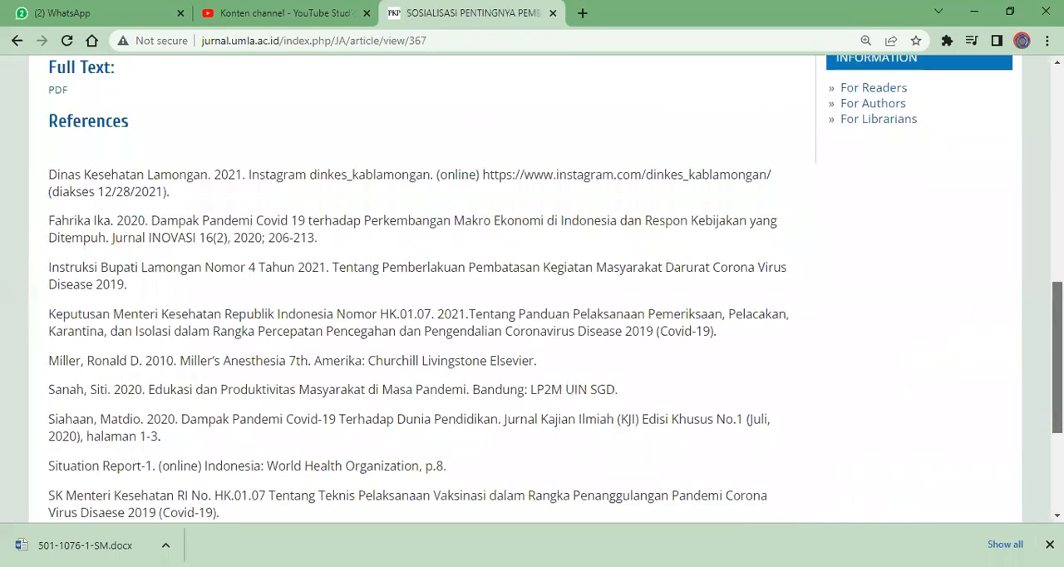
Open the full-text PDF of the COVID-19 vaccination article from its abstract page
{"action": "scroll", "coordinate": [177, 300], "scroll_direction": "up", "scroll_amount": 8}
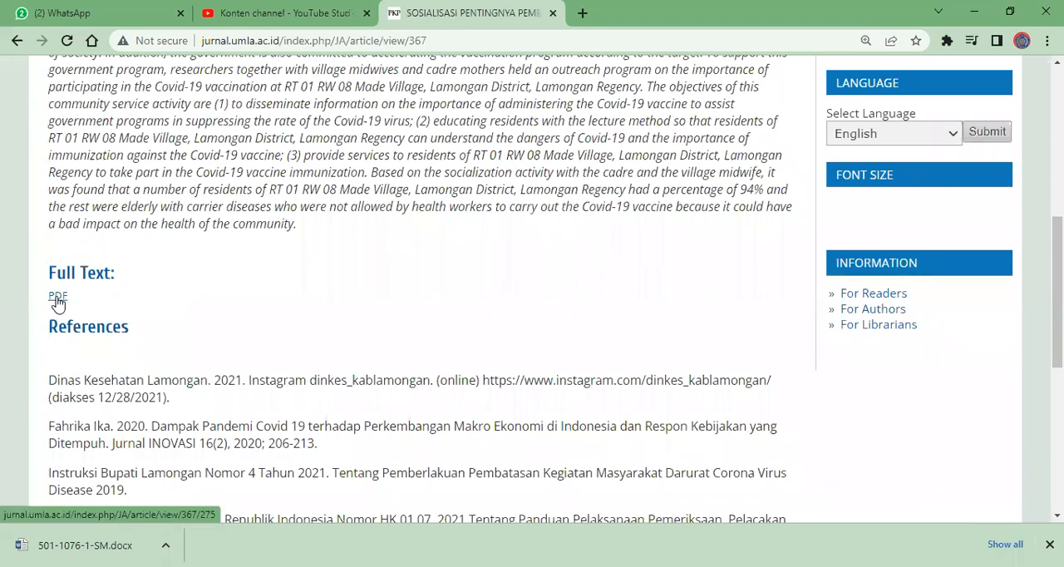
{"action": "left_click", "coordinate": [57, 296]}
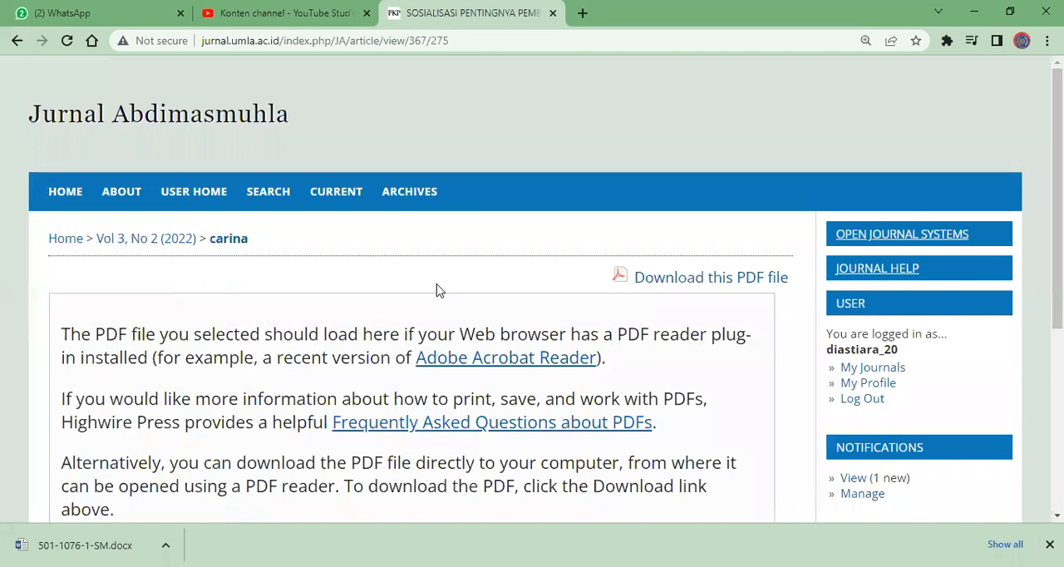